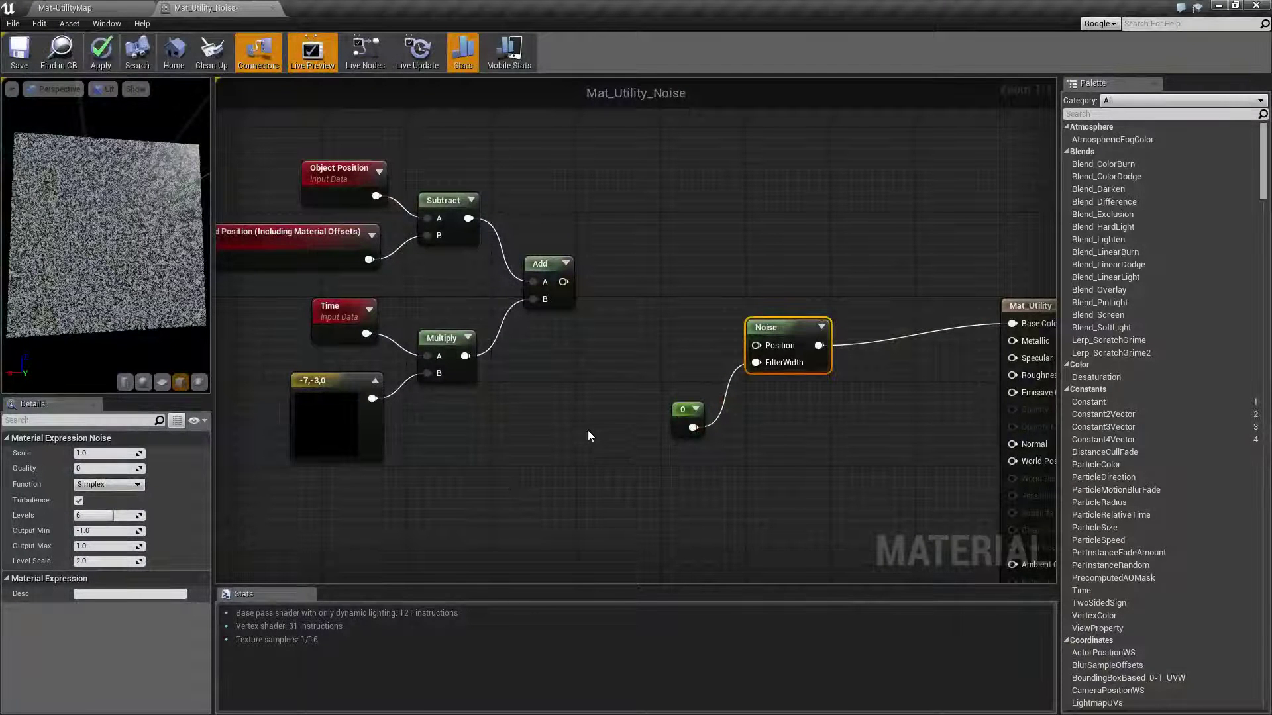
- Disconnect the constant 0 from the Noise node's FilterWidth input and move the Noise node nearer the material output node
right_click_drag(861, 465, 770, 399)
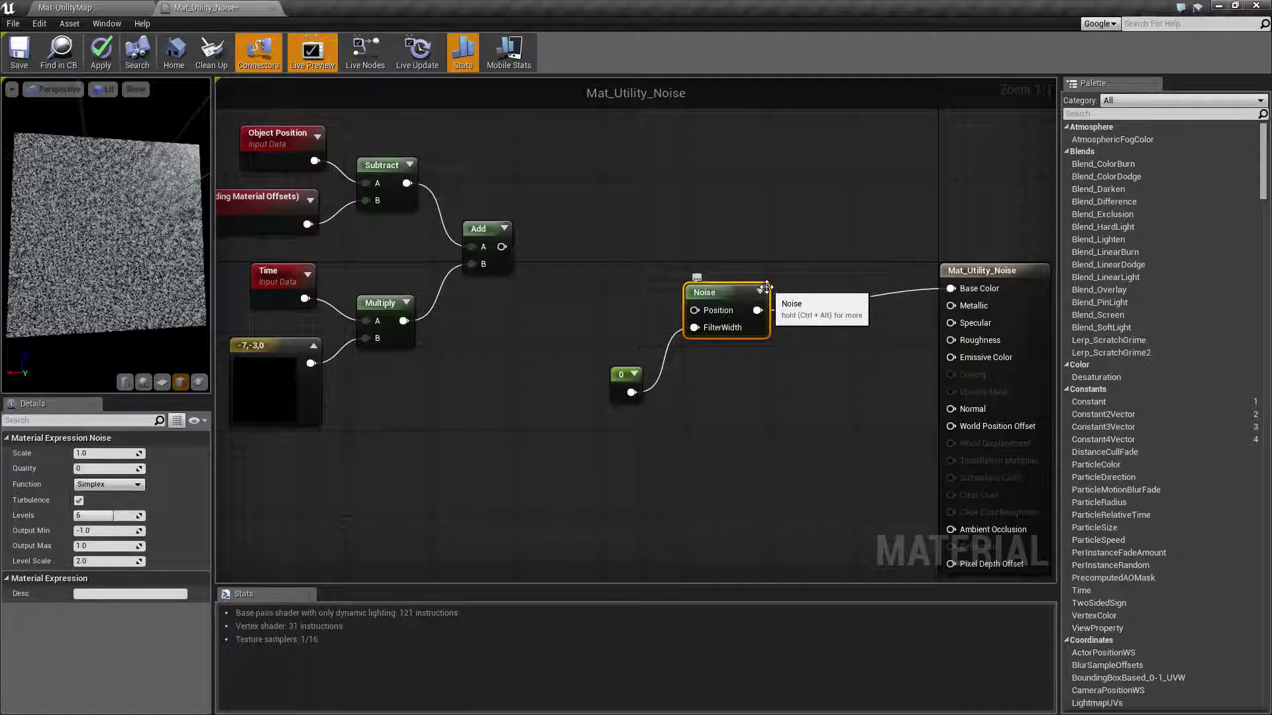
mouse_move(105, 215)
left_mouse_down()
mouse_move(122, 198)
mouse_move(96, 182)
mouse_move(90, 207)
mouse_move(106, 212)
left_mouse_up()
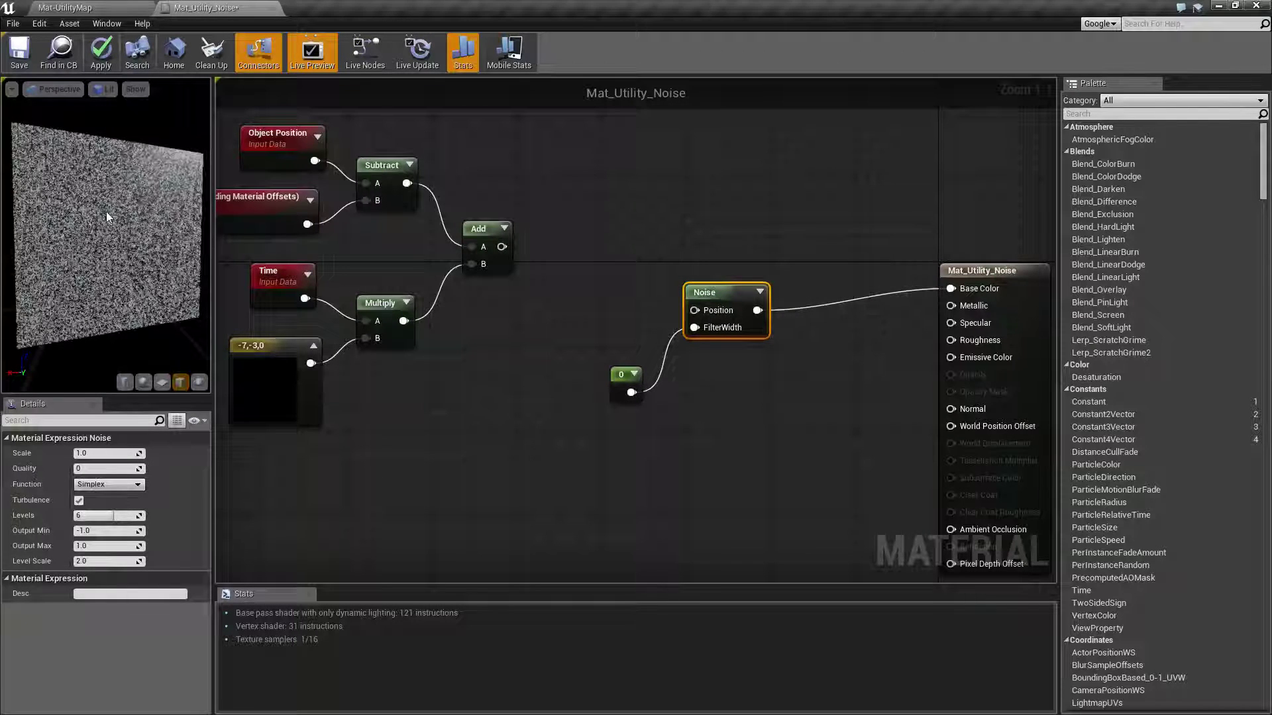
left_click(714, 332, "alt")
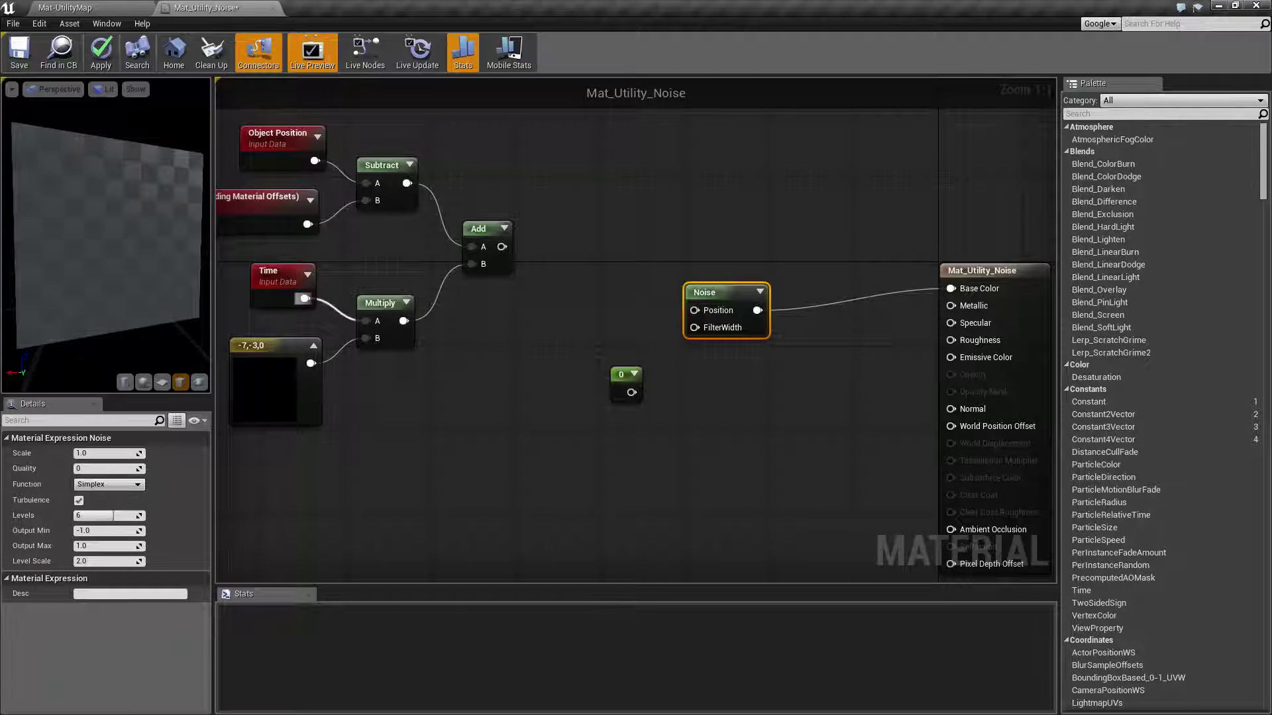
left_click_drag(121, 232, 145, 235)
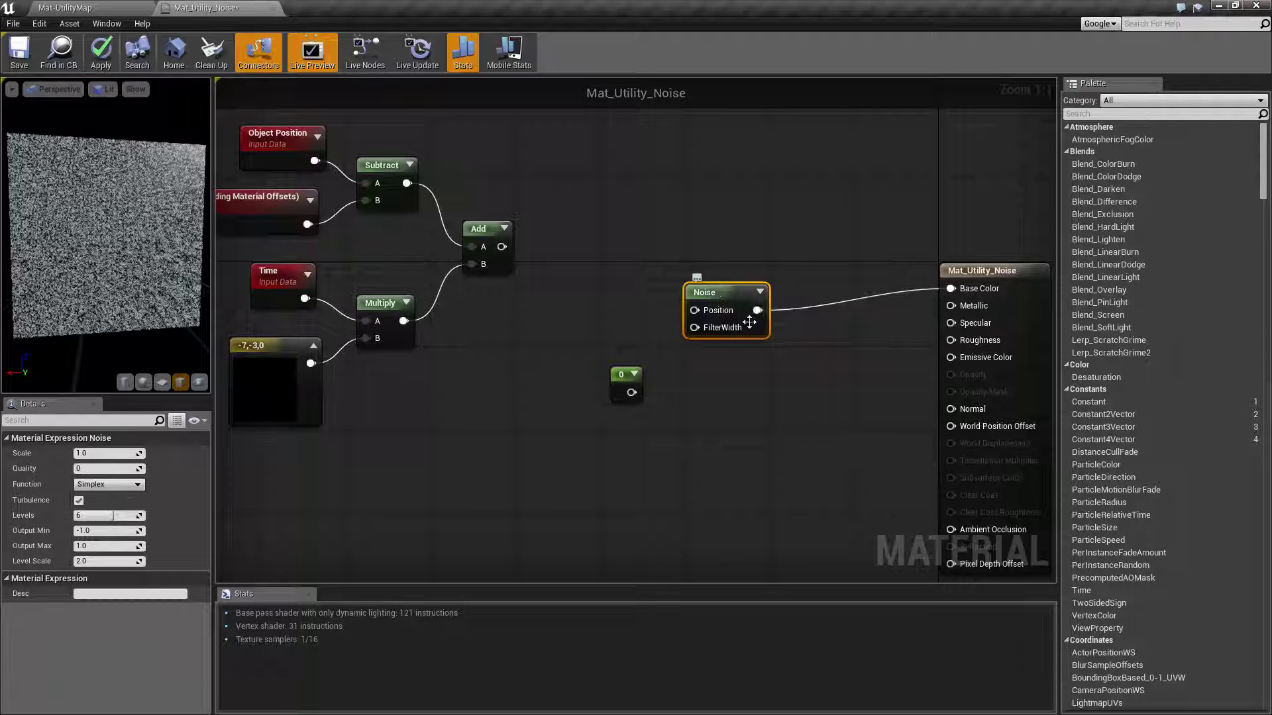
left_click_drag(737, 291, 771, 268)
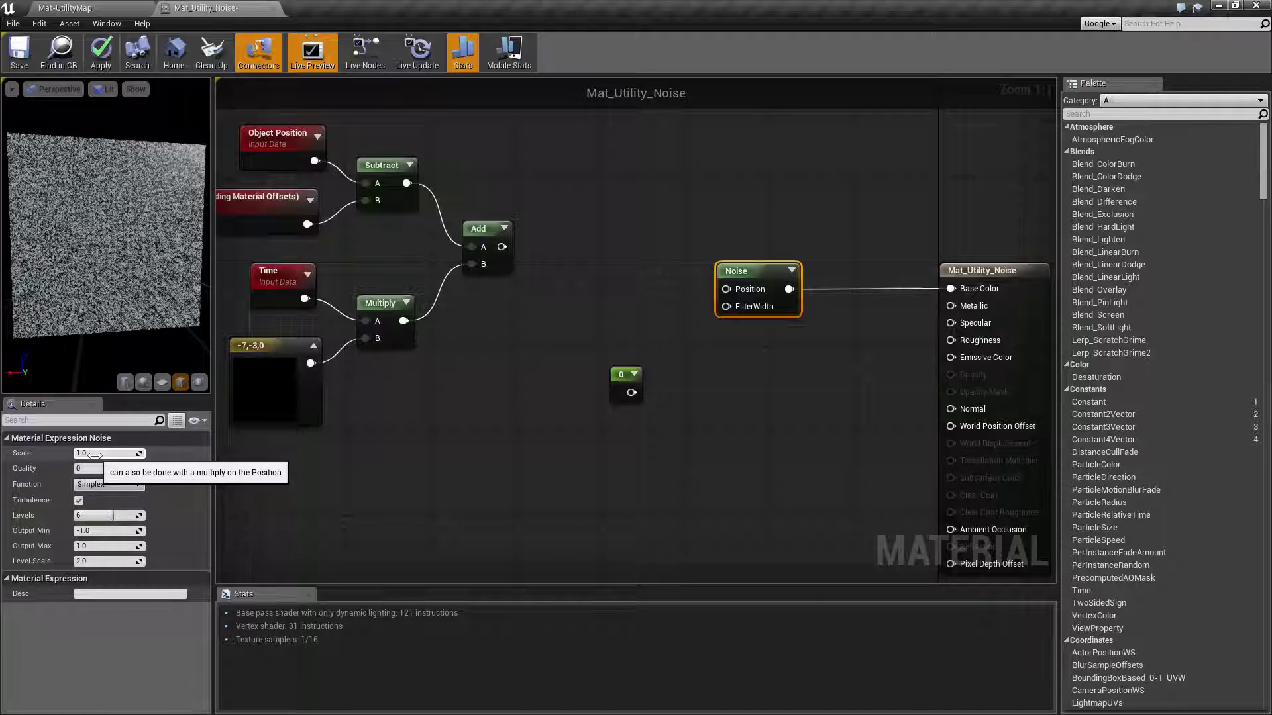
- Set the Noise node's Scale to 2.0
left_click(95, 455)
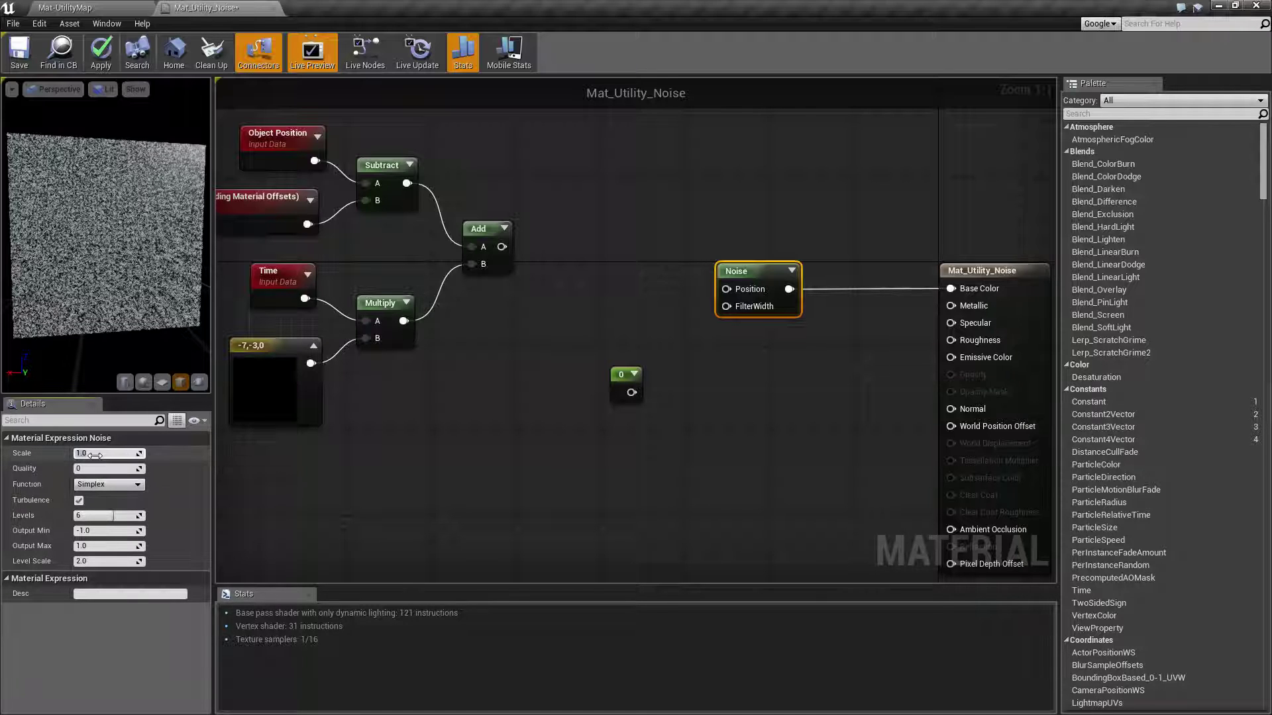
type("2.0")
key("Return")
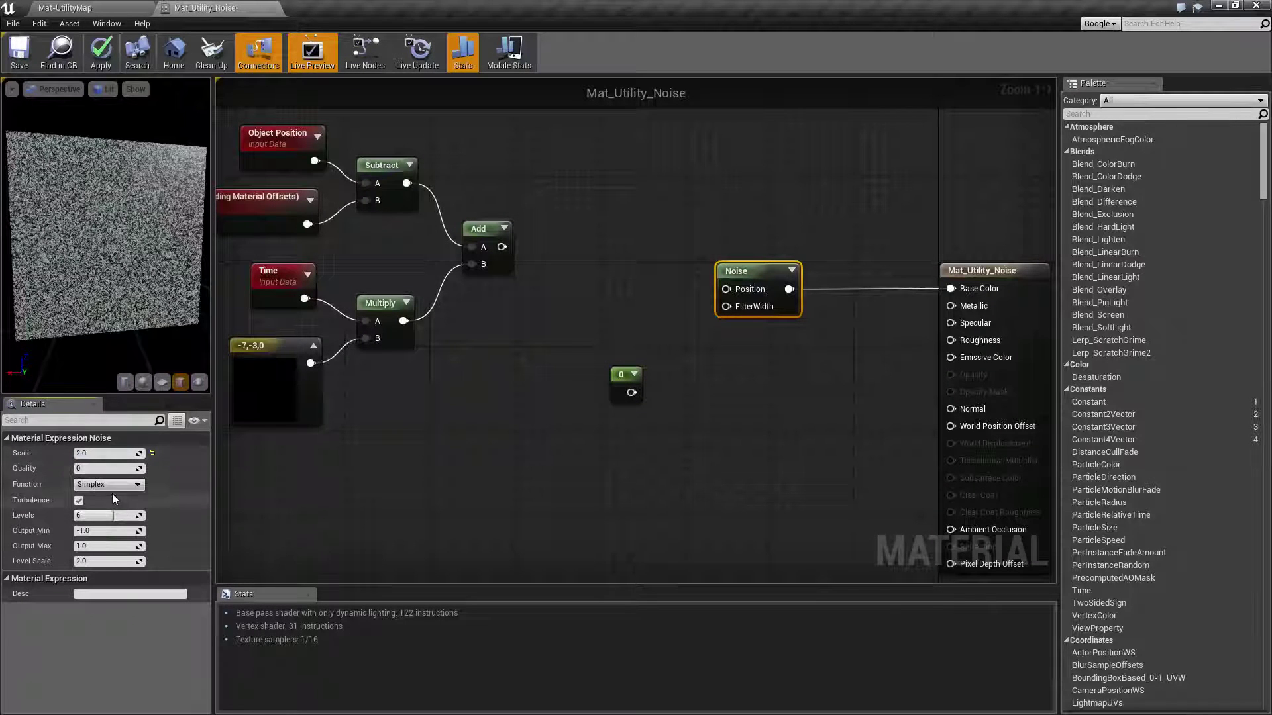
- Set the Noise node's Scale to 0.1 and check the pattern in the material preview
left_click(95, 454)
type(".1")
key("Return")
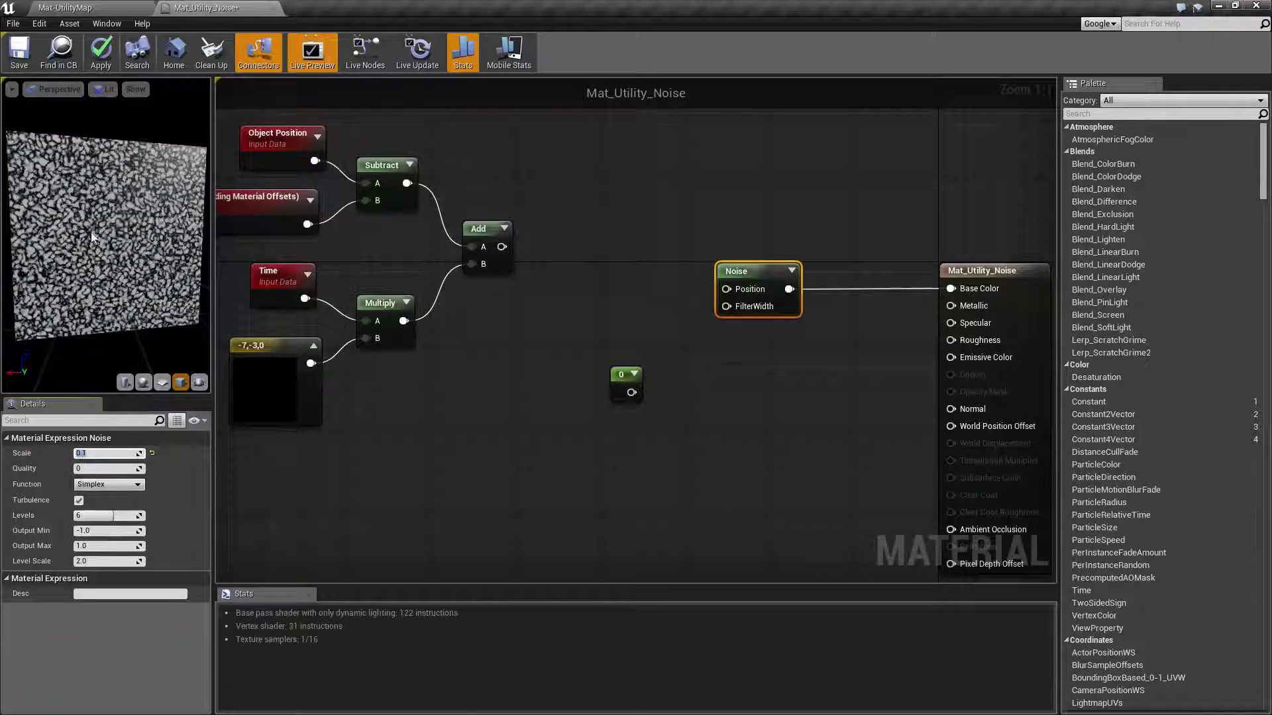
mouse_move(90, 231)
left_mouse_down()
mouse_move(112, 236)
mouse_move(88, 222)
left_mouse_up()
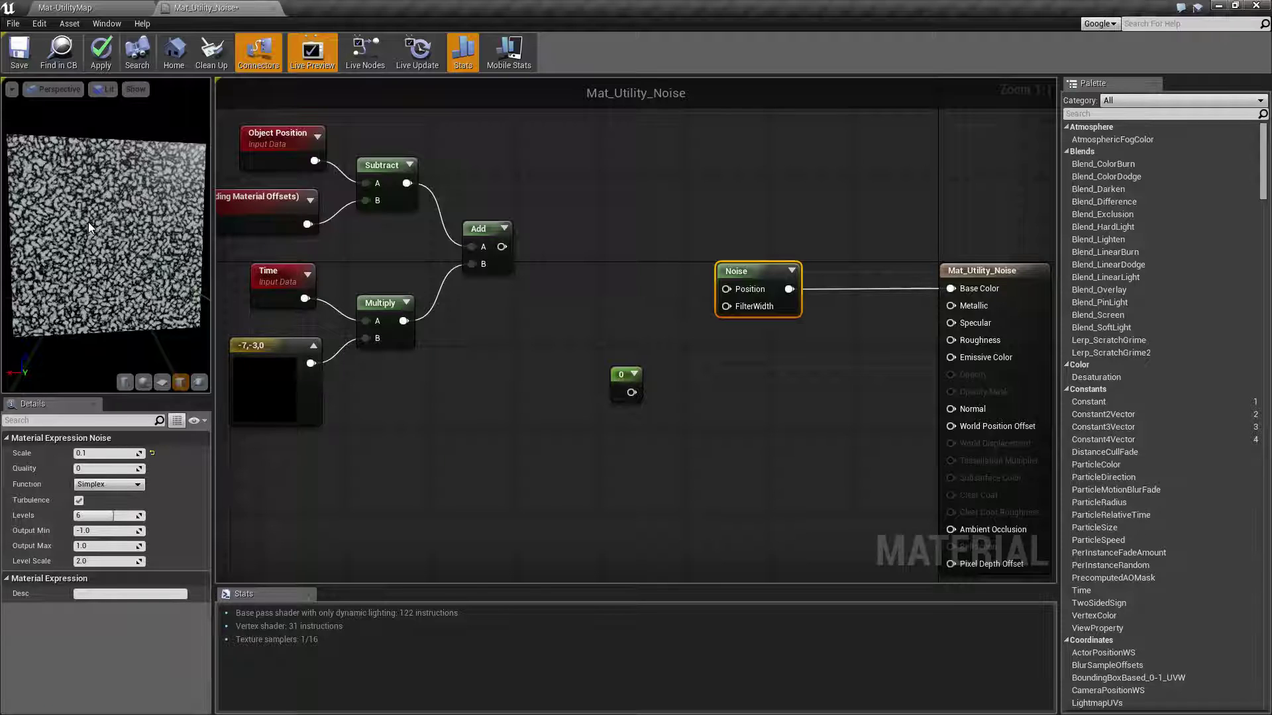
- Set the Noise node's Quality to 10 and inspect the pattern close up in the material preview
left_click(98, 468)
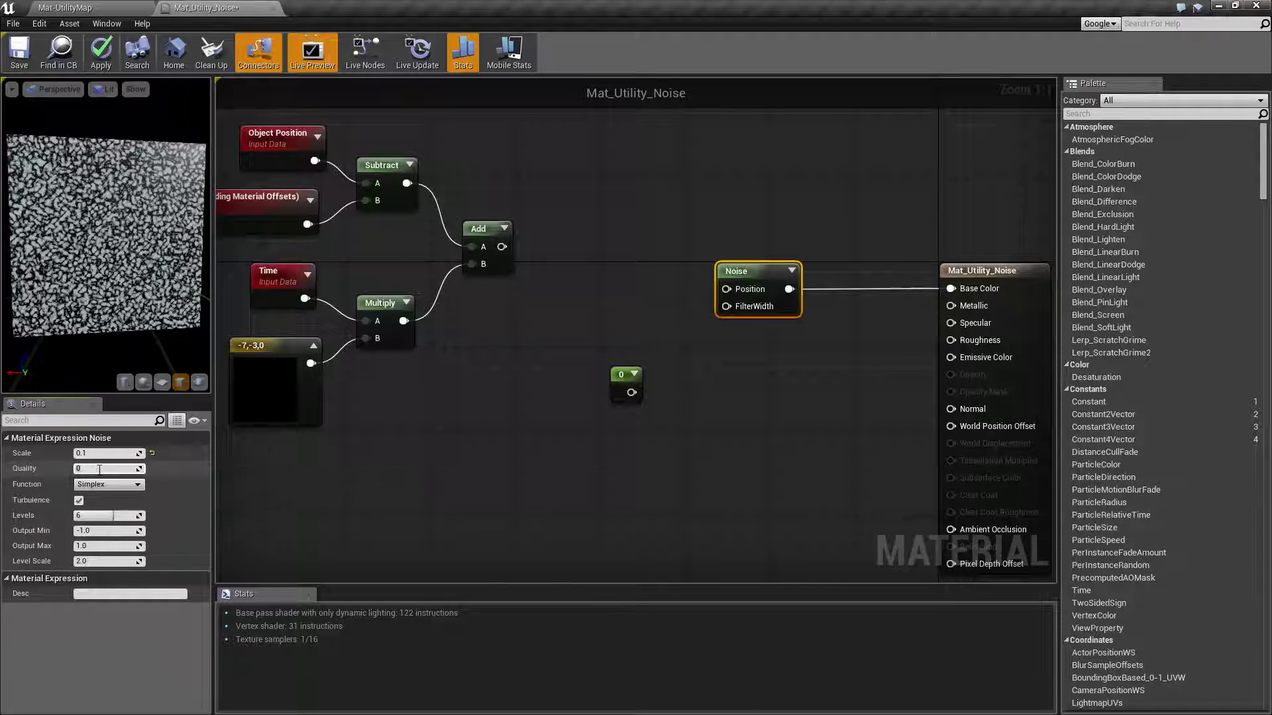
scroll(98, 221, "up", 5)
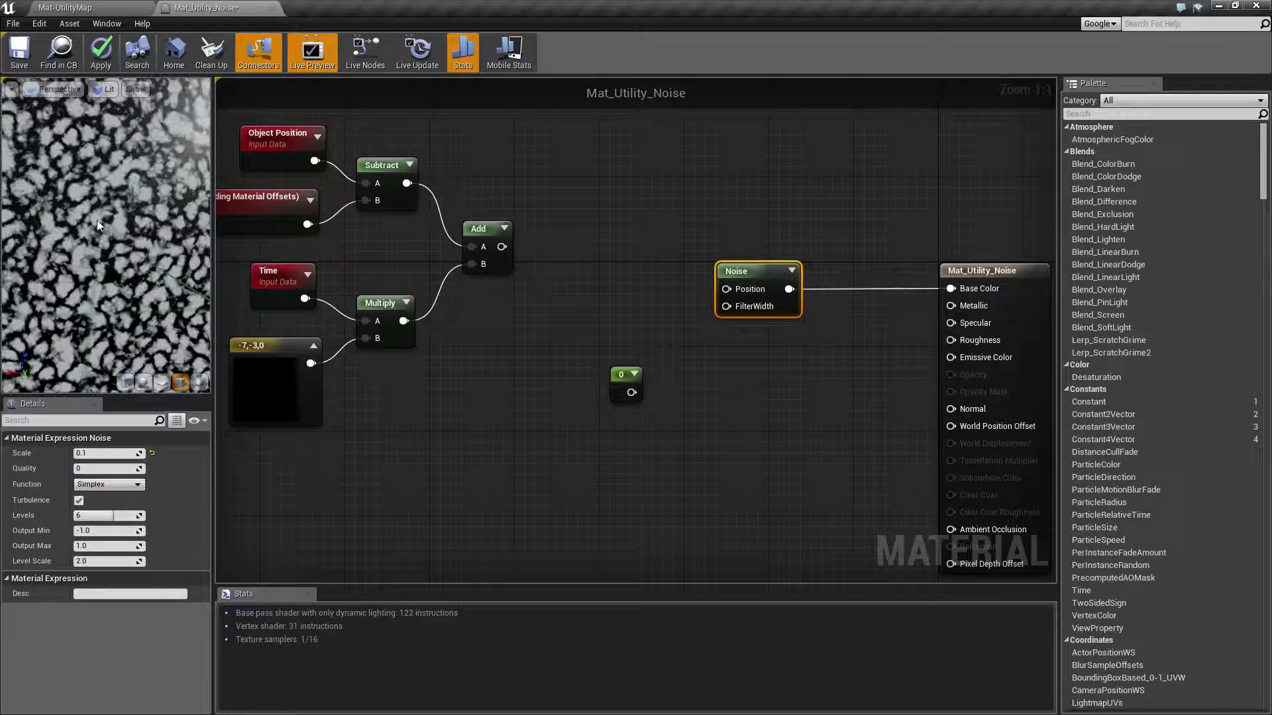
left_click(97, 469)
type("10")
key("Return")
mouse_move(164, 270)
right_mouse_down()
mouse_move(164, 306)
mouse_move(165, 281)
right_mouse_up()
left_click_drag(126, 264, 118, 262)
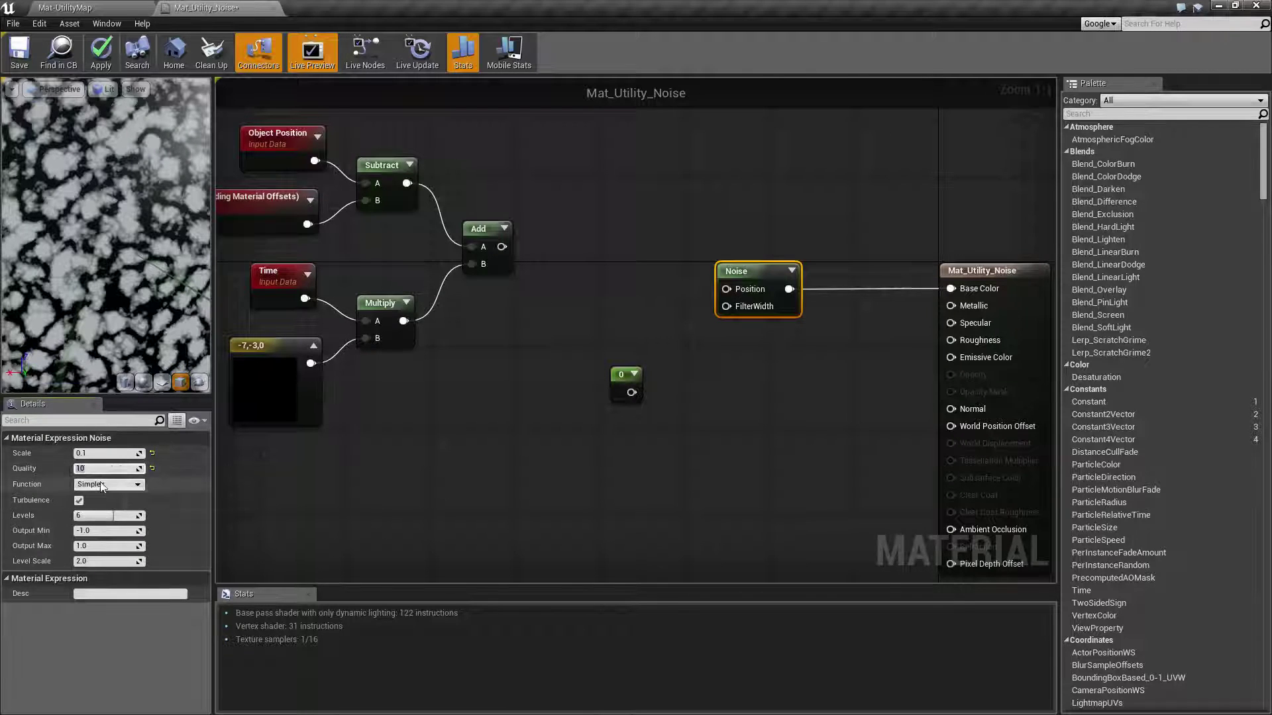
- Restore the Noise node's Quality to 0 and check the material preview
type("0")
key("Return")
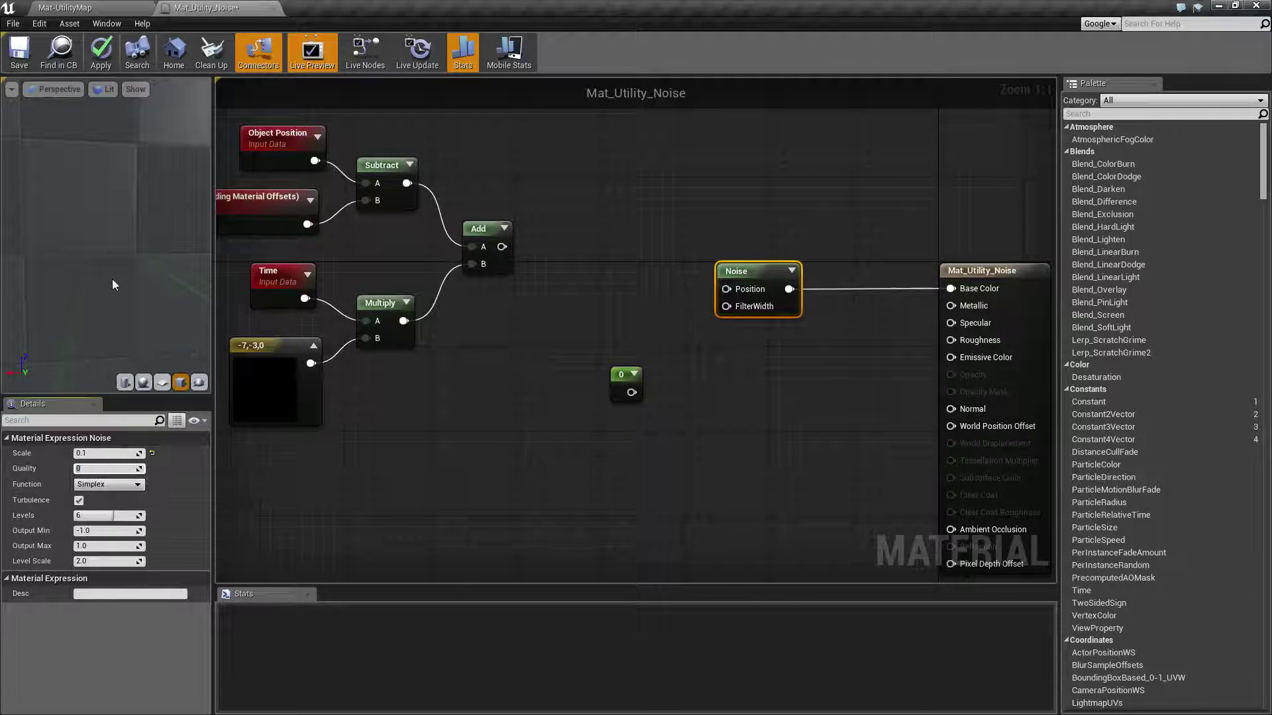
mouse_move(114, 280)
left_mouse_down()
mouse_move(140, 283)
mouse_move(115, 281)
left_mouse_up()
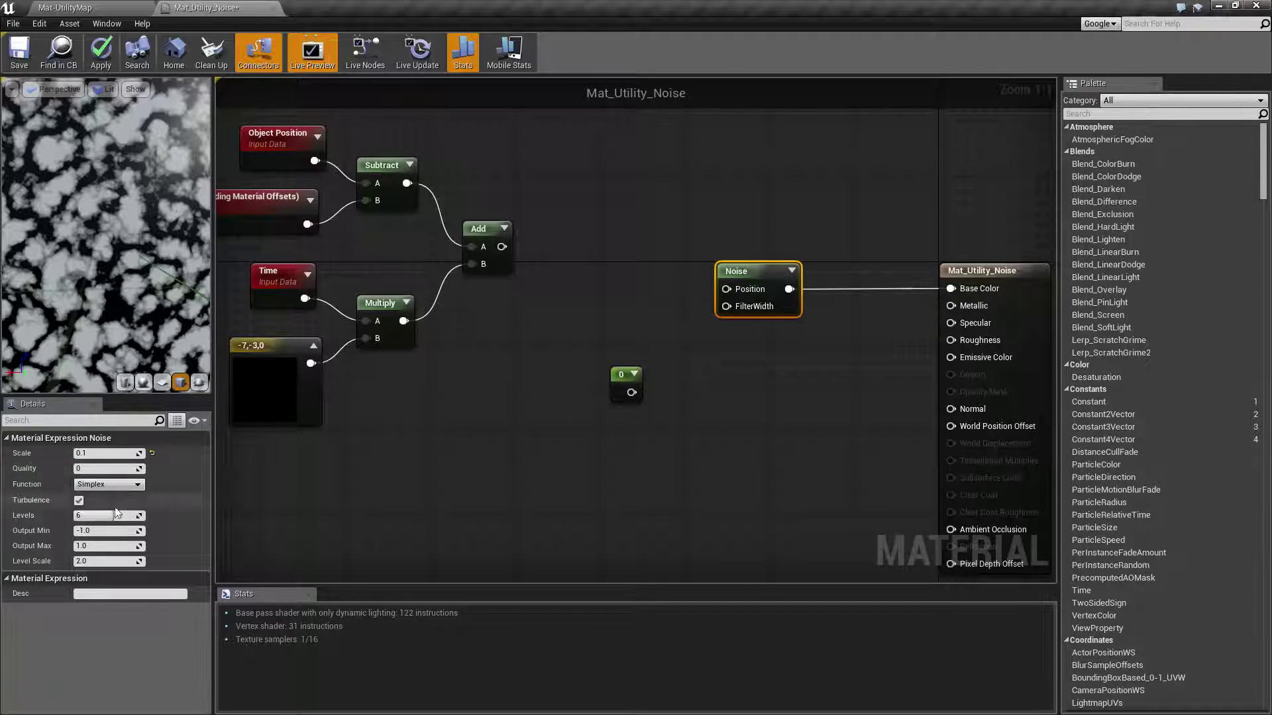
- Reselect the Noise node and widen the material preview and details area
left_click(339, 558)
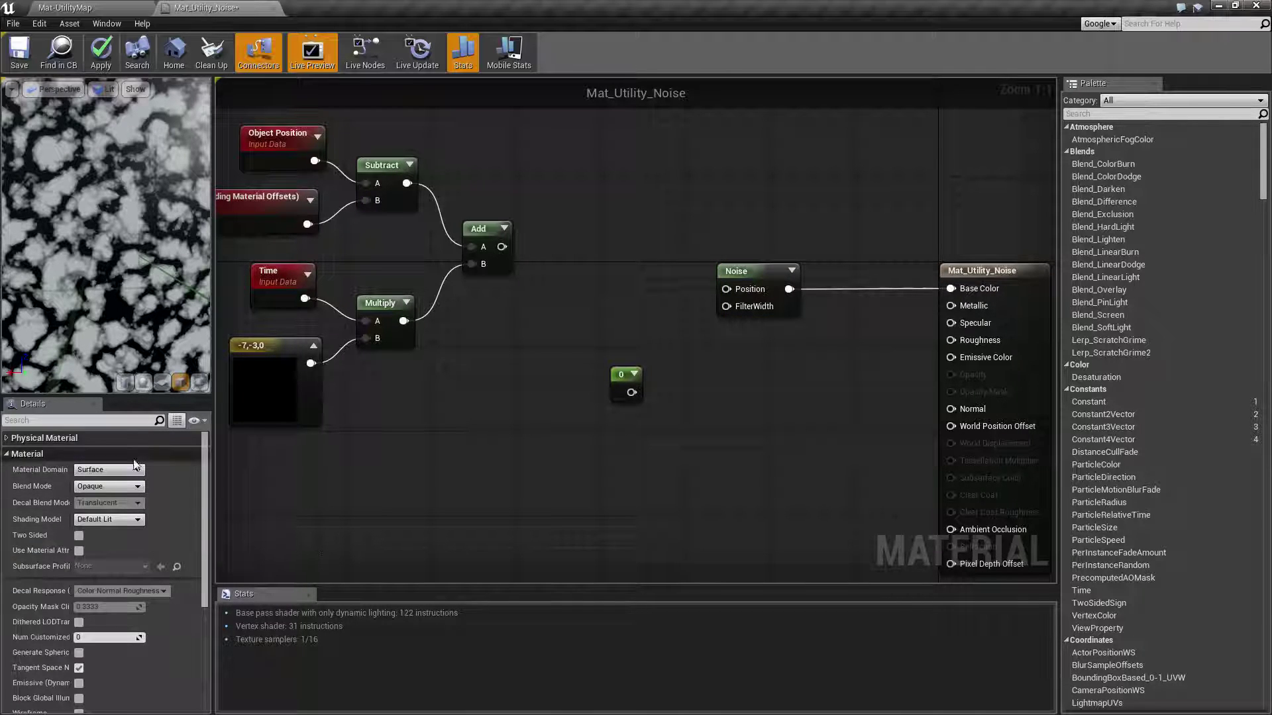
left_click(728, 280)
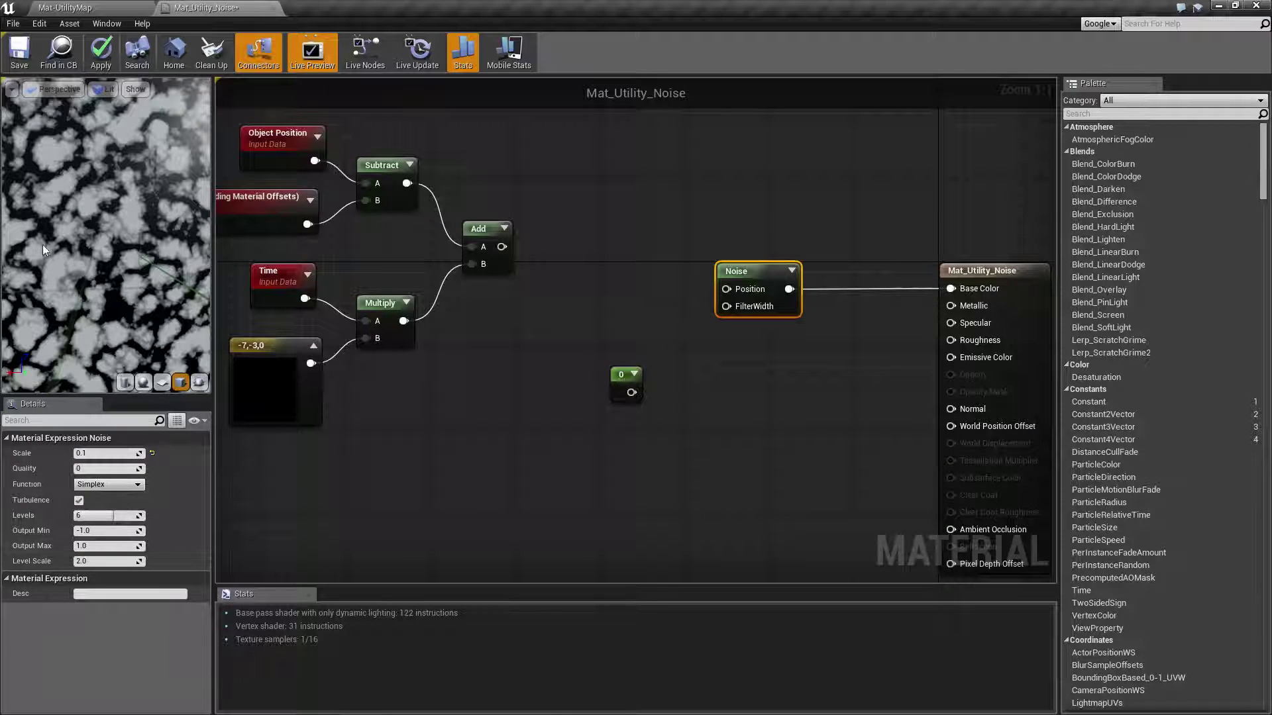
right_click_drag(42, 245, 43, 271)
right_click_drag(124, 257, 125, 285)
left_click_drag(125, 257, 275, 285)
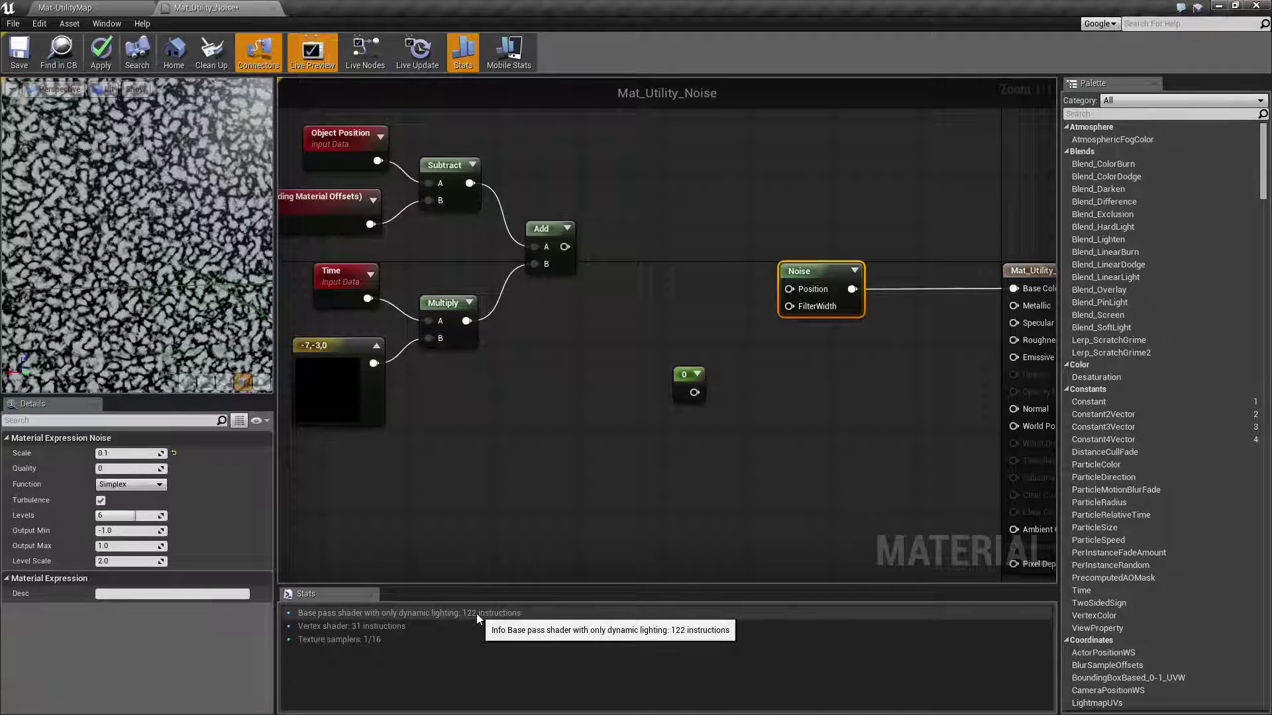
- Switch the Noise node's Function to Perlin and inspect the pattern in the preview
left_click(146, 487)
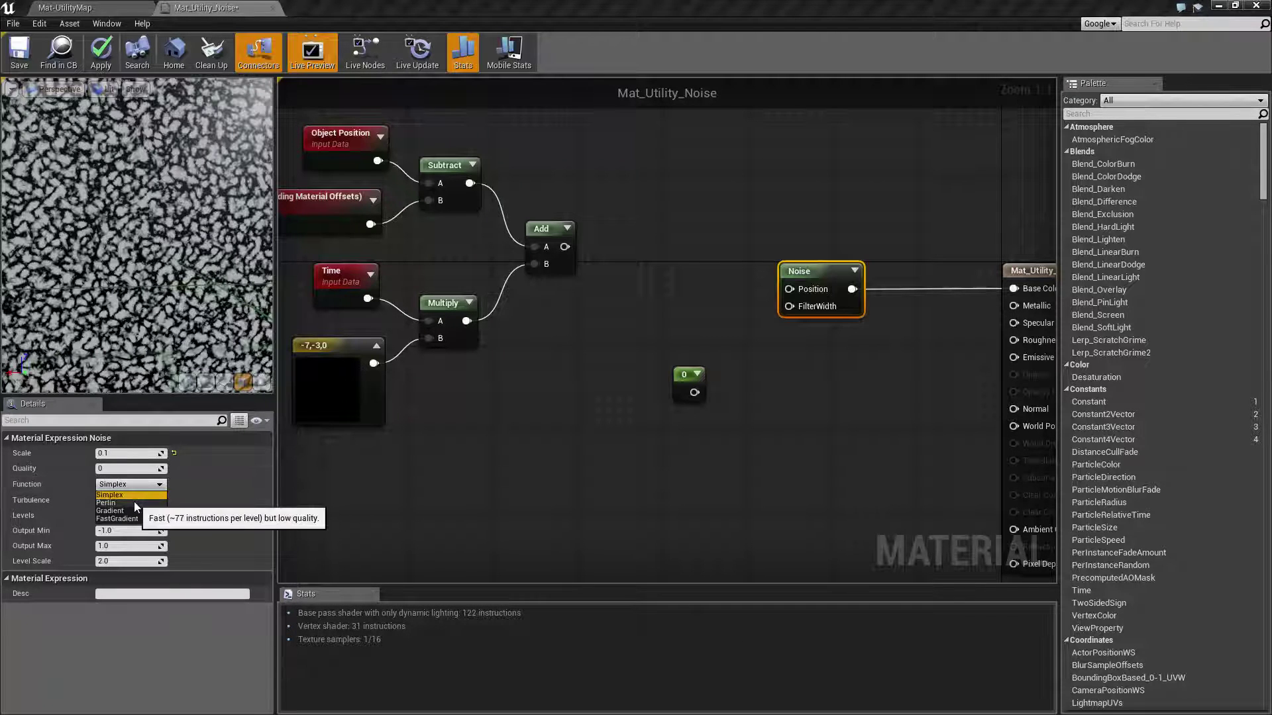
left_click(134, 503)
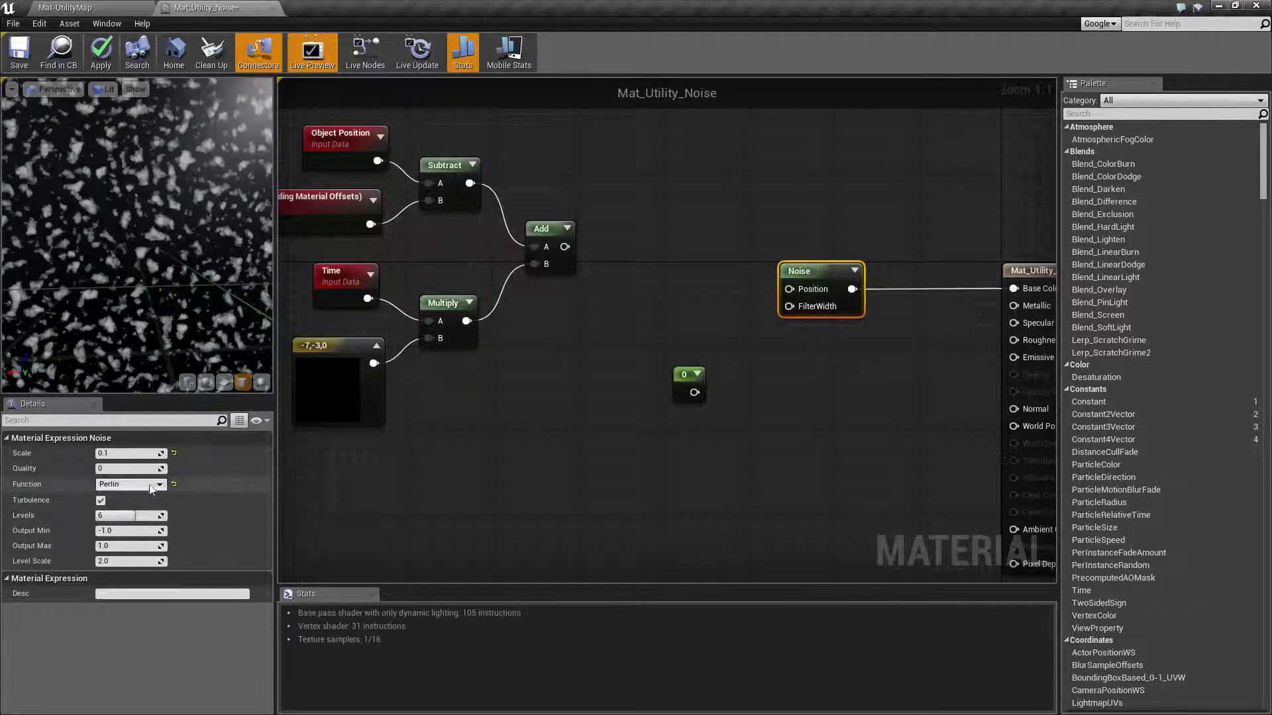
left_click(547, 627)
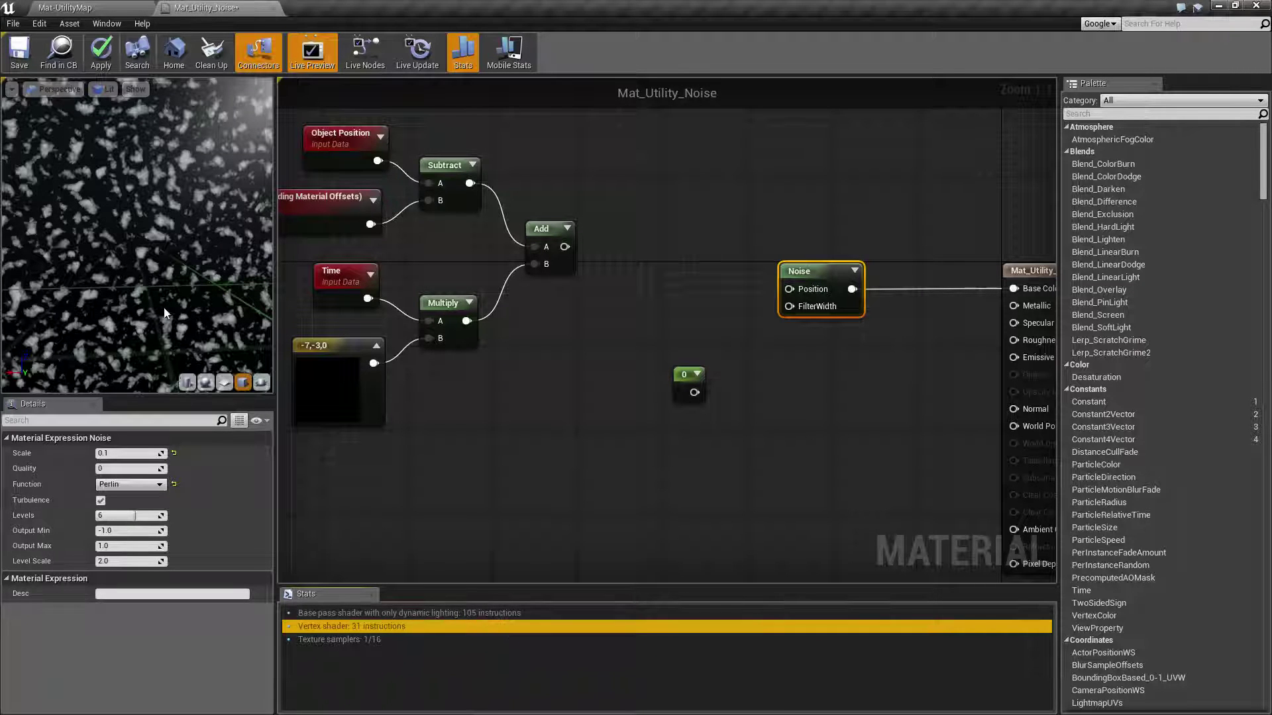
mouse_move(187, 248)
right_mouse_down()
mouse_move(187, 232)
mouse_move(187, 278)
mouse_move(186, 249)
right_mouse_up()
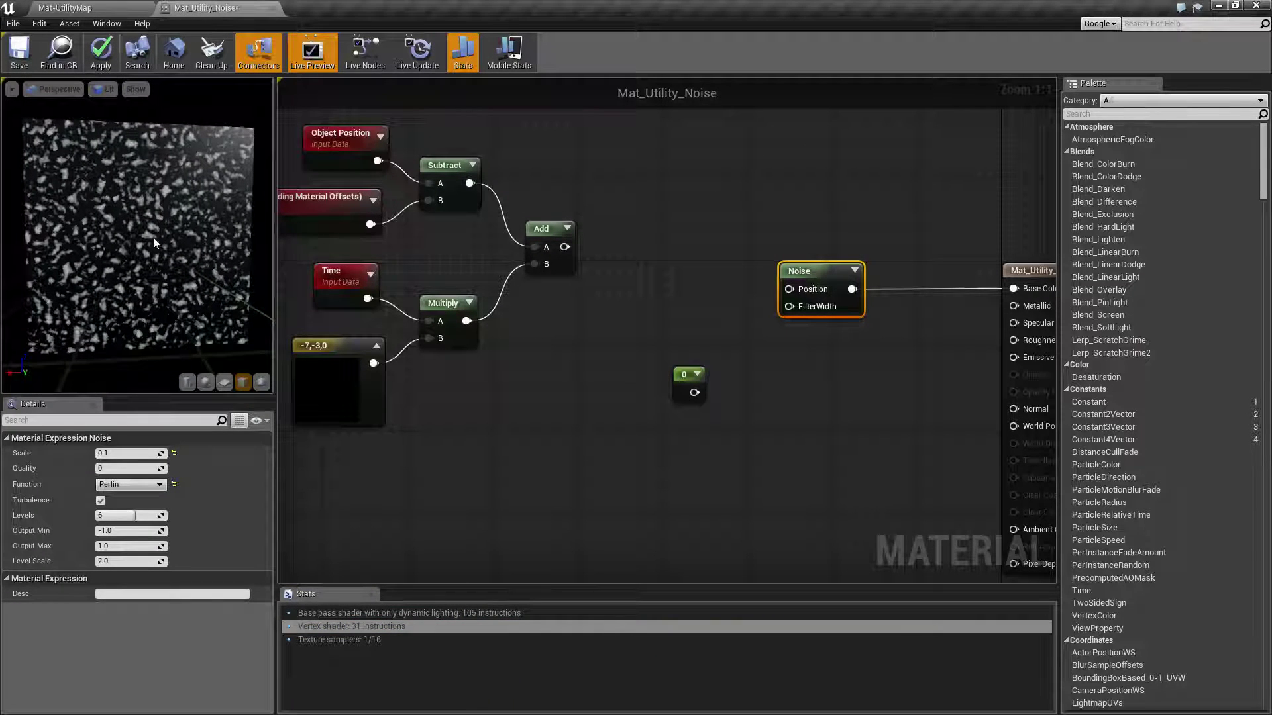
mouse_move(153, 237)
left_mouse_down()
mouse_move(206, 255)
mouse_move(142, 245)
mouse_move(153, 238)
left_mouse_up()
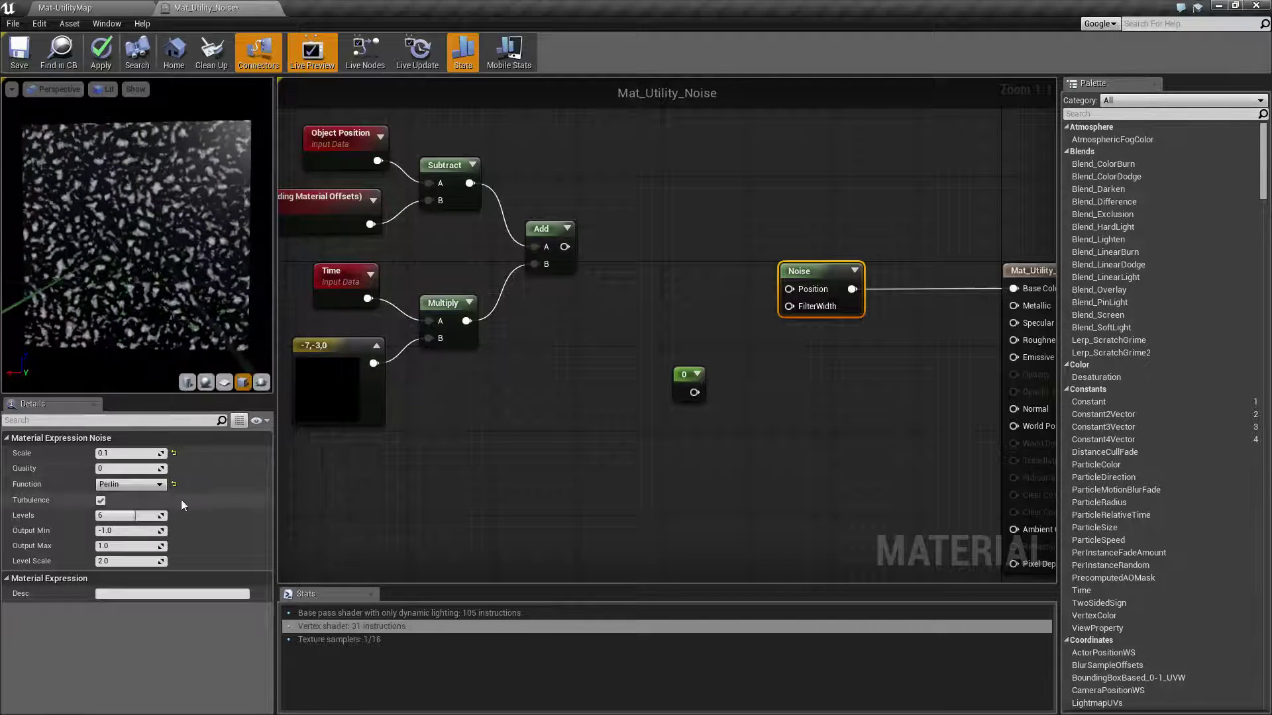
- Switch the Noise node's Function to Gradient and inspect the pattern in the preview
left_click(129, 486)
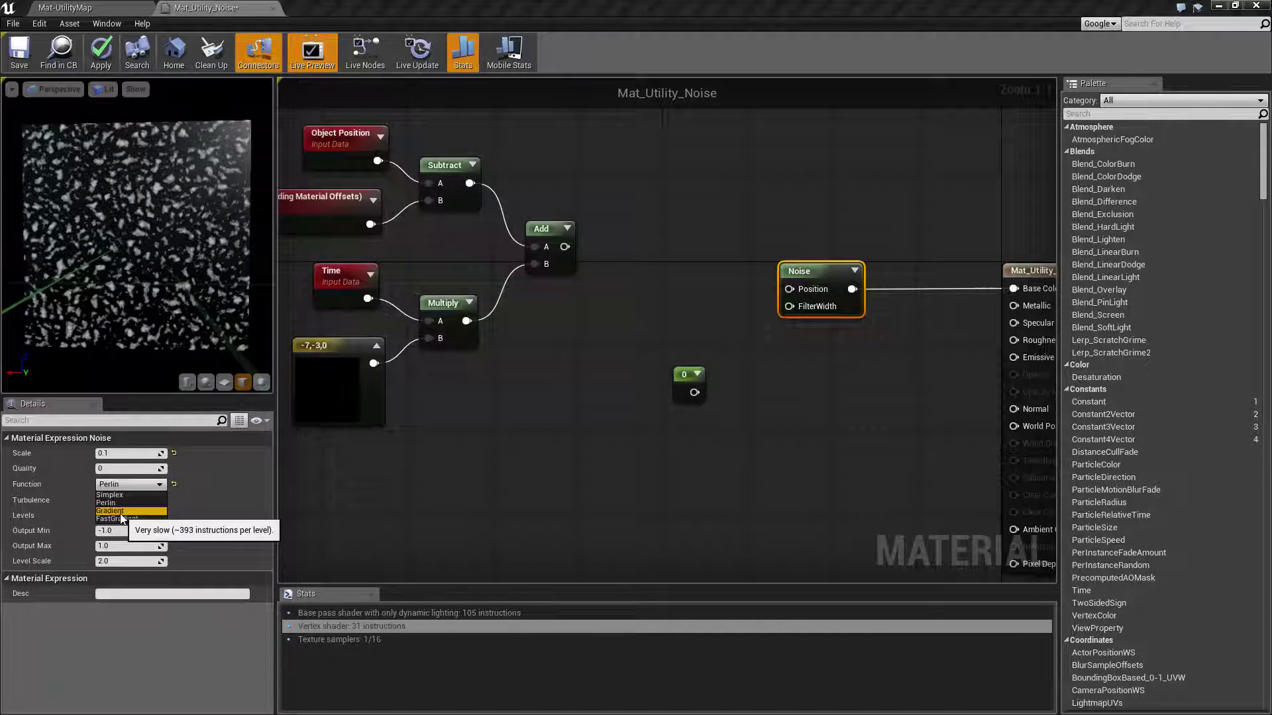
left_click(121, 512)
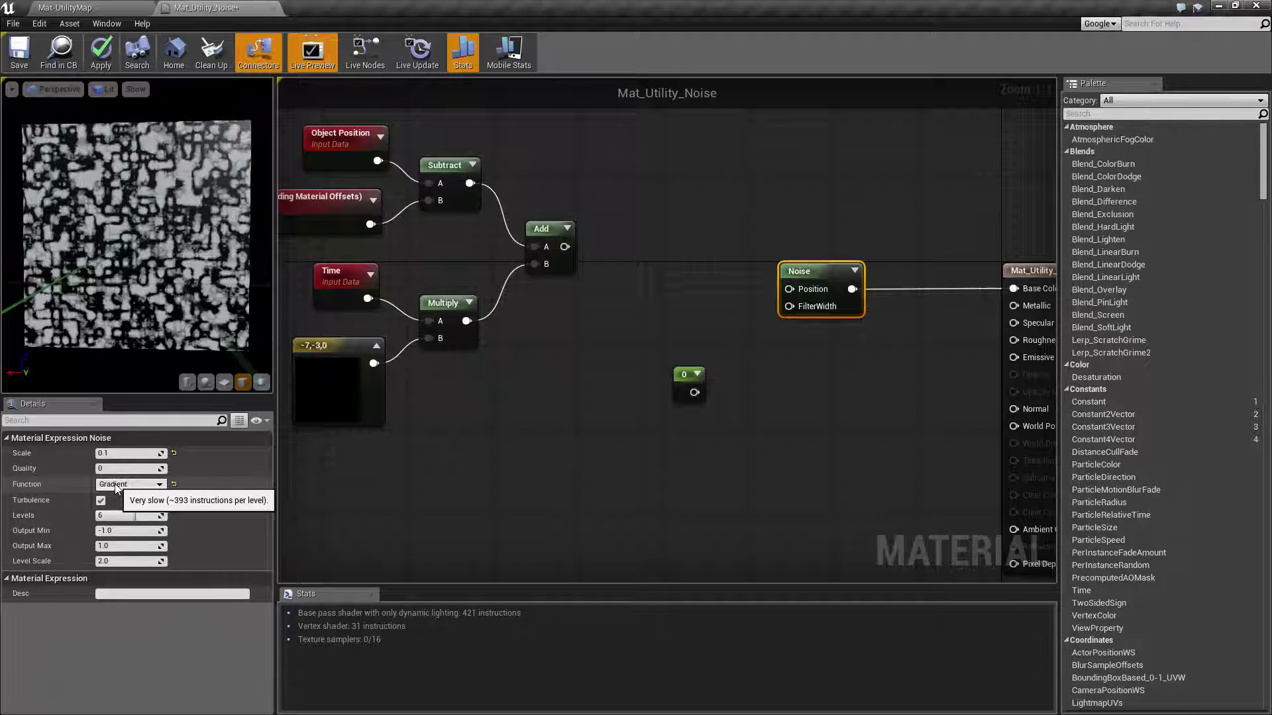
left_click_drag(123, 234, 251, 272)
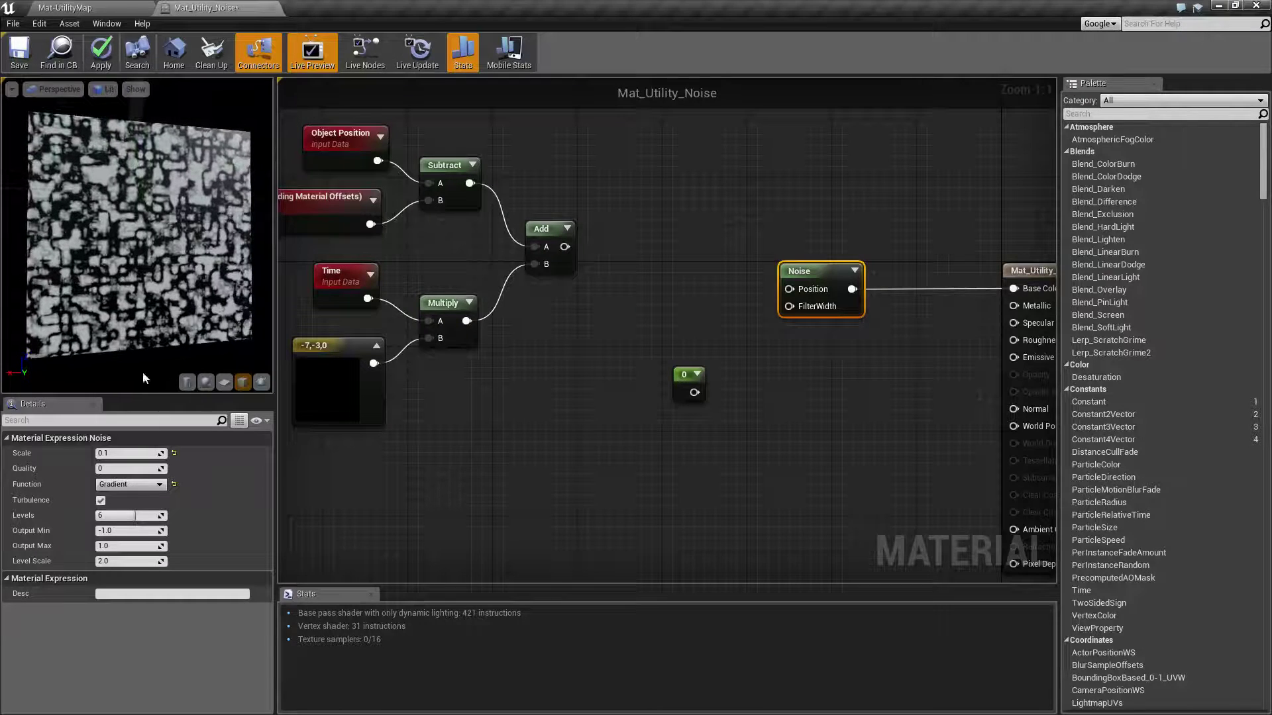
- Switch the Noise node's Function to FastGradient and inspect its pattern and performance note
left_click(127, 486)
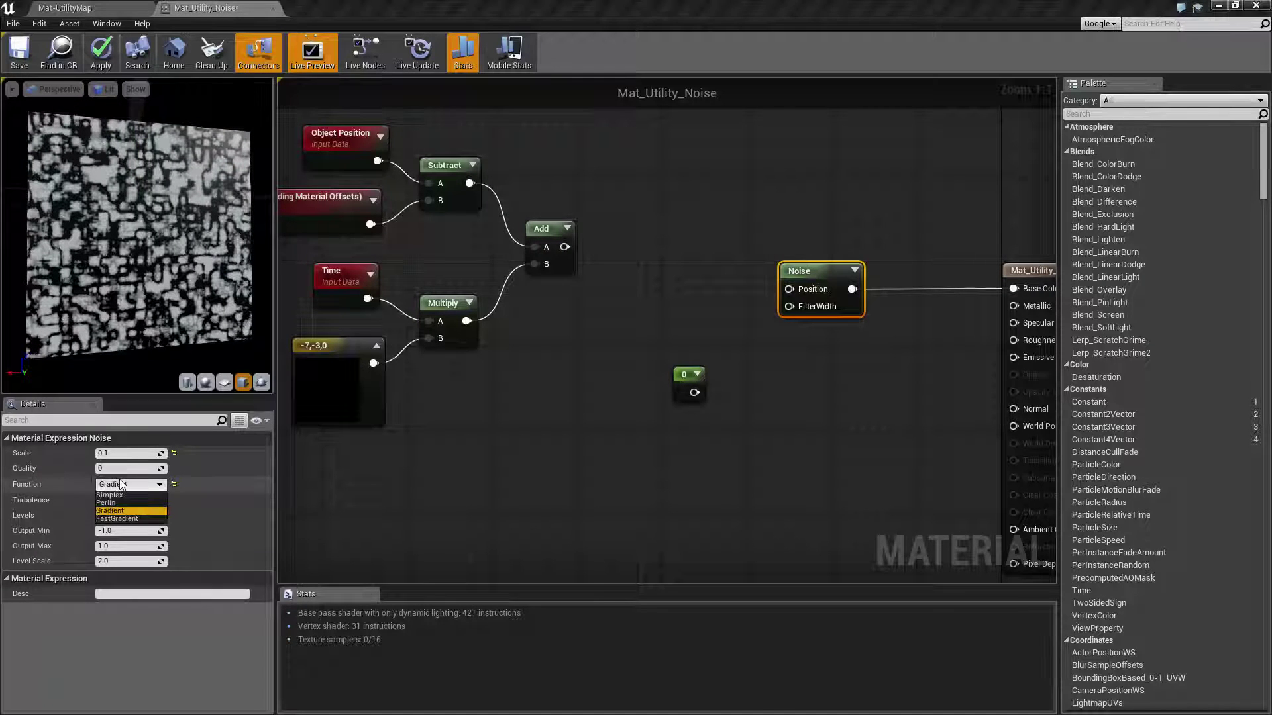
left_click(129, 519)
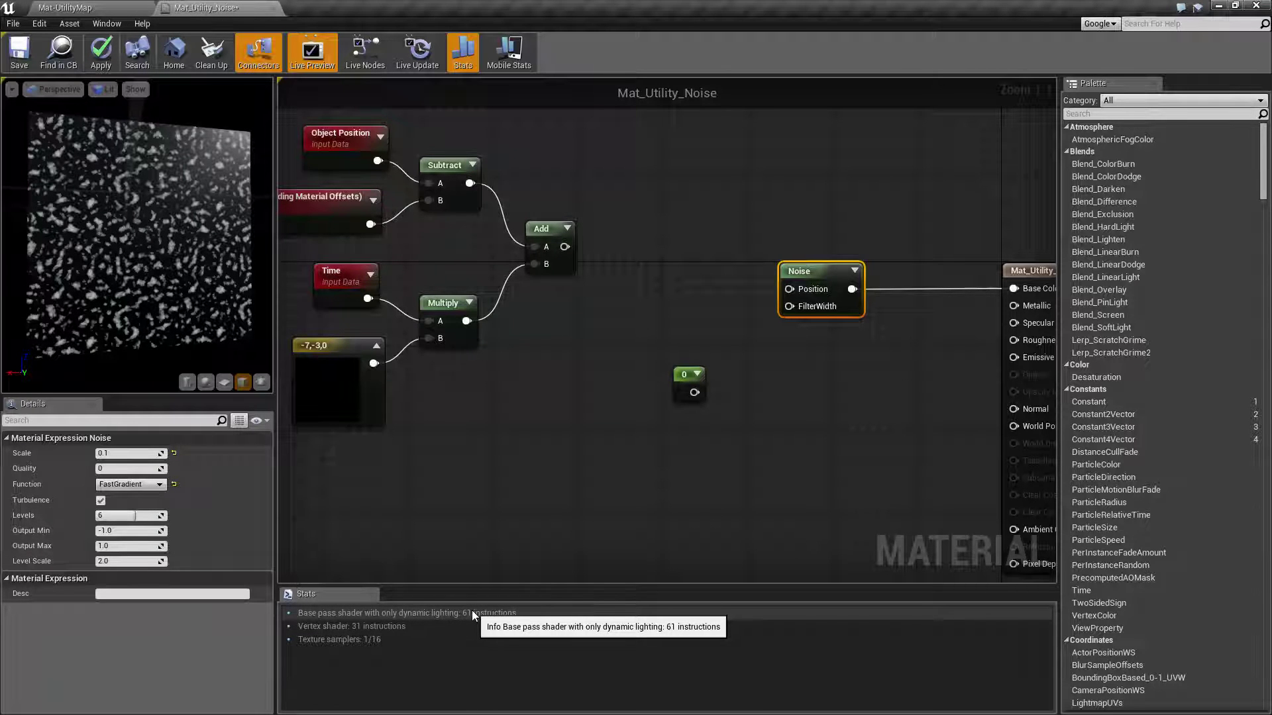
mouse_move(144, 485)
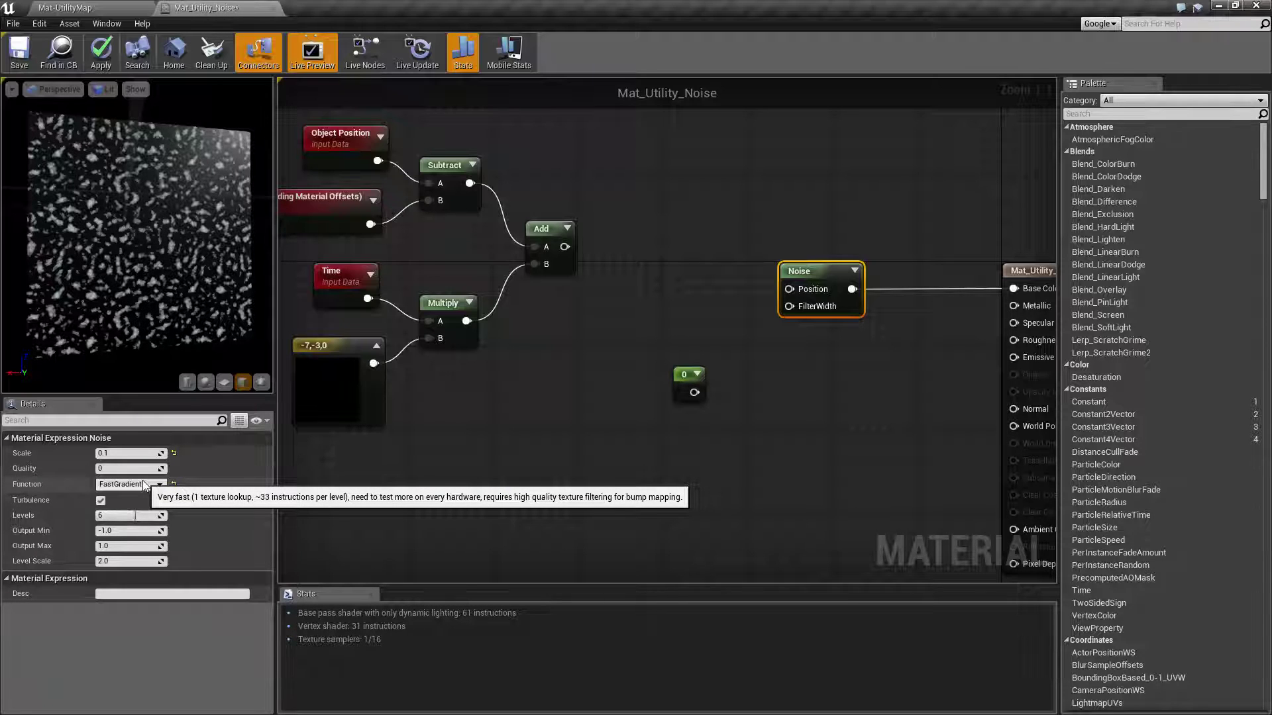
mouse_move(137, 246)
left_mouse_down()
mouse_move(219, 291)
mouse_move(149, 242)
left_mouse_up()
- Return the Noise node's Function to Simplex and check the preview
left_click(133, 484)
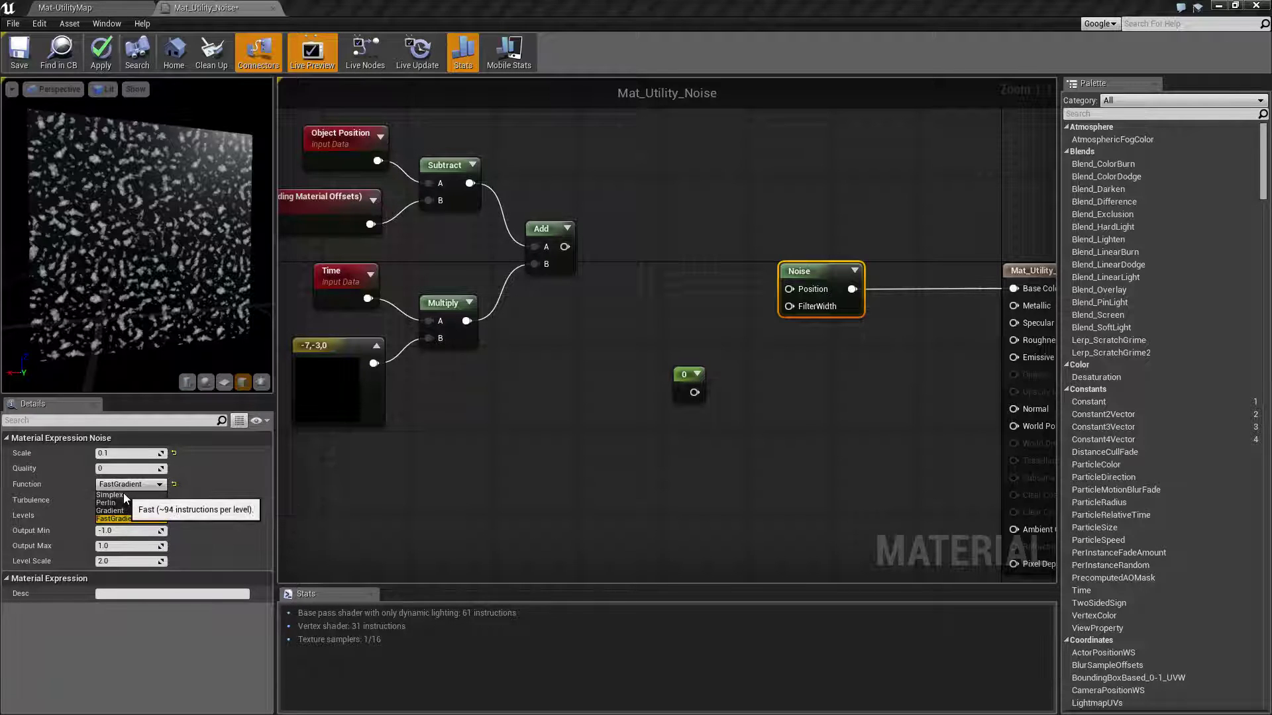
left_click(123, 494)
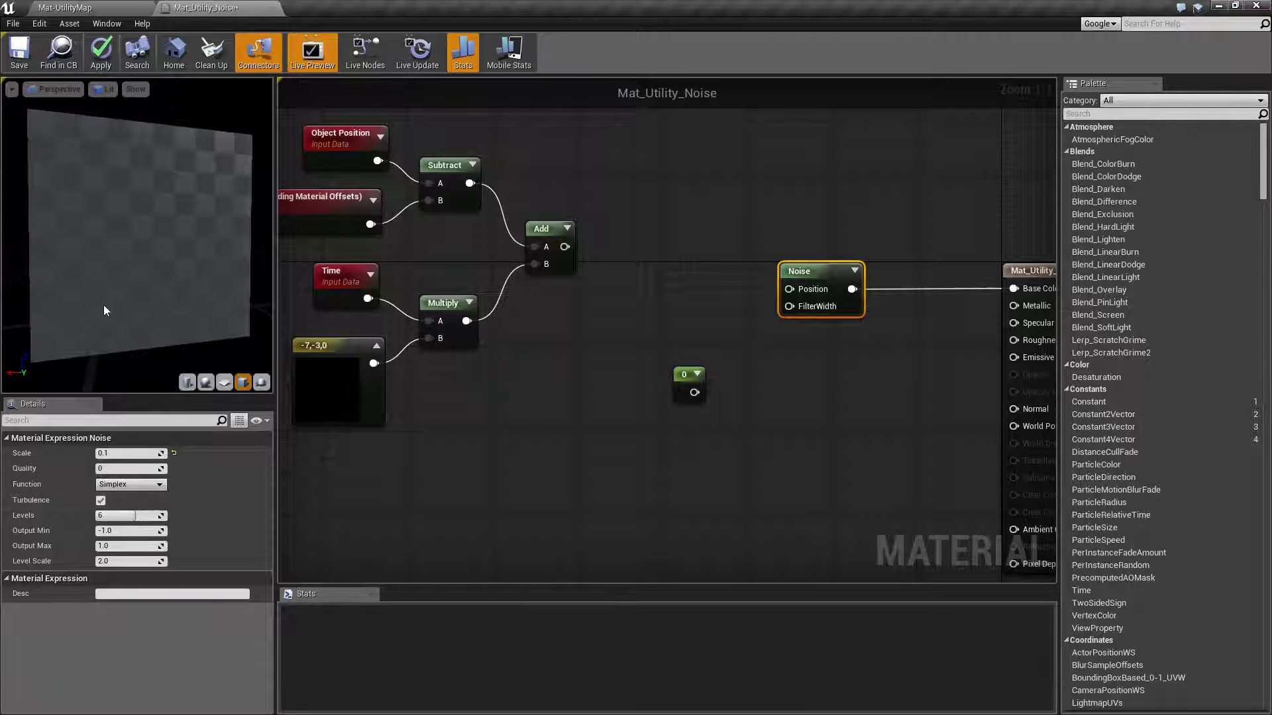
mouse_move(131, 263)
right_mouse_down()
mouse_move(131, 249)
mouse_move(131, 304)
mouse_move(131, 249)
right_mouse_up()
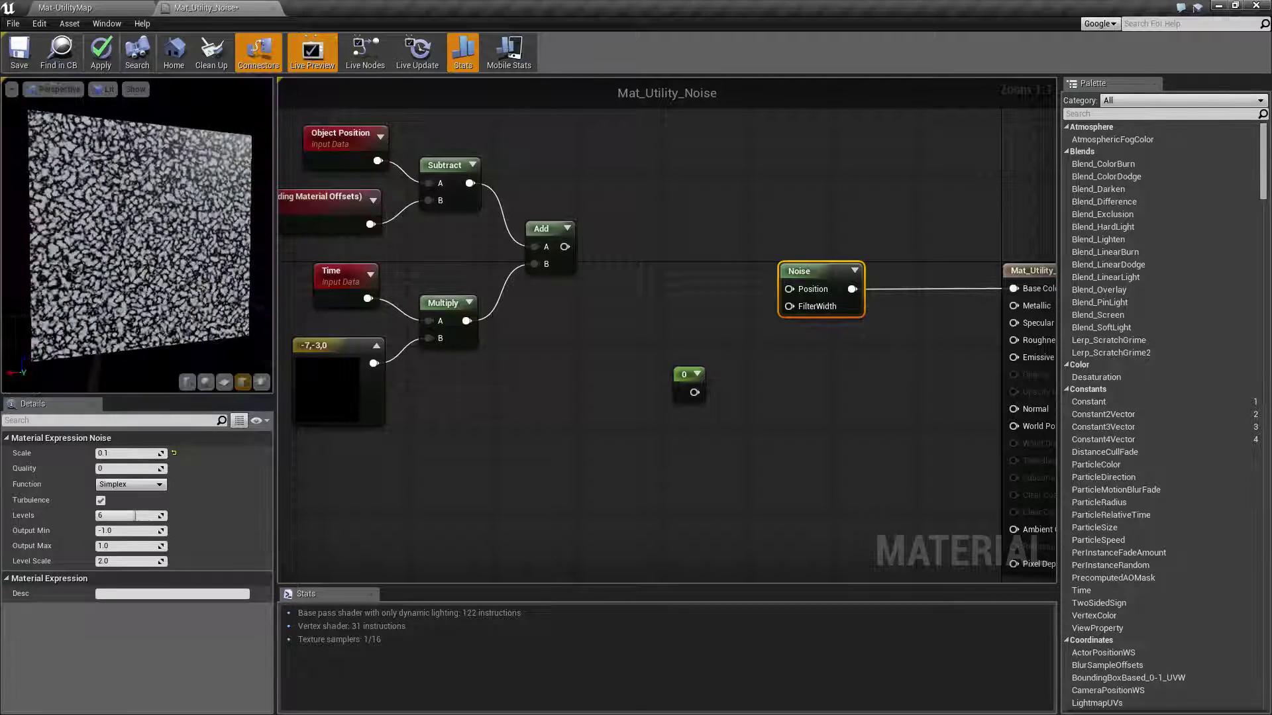
- Turn the Noise node's Turbulence off, compare the pattern in the preview, and turn Turbulence back on
left_click(101, 502)
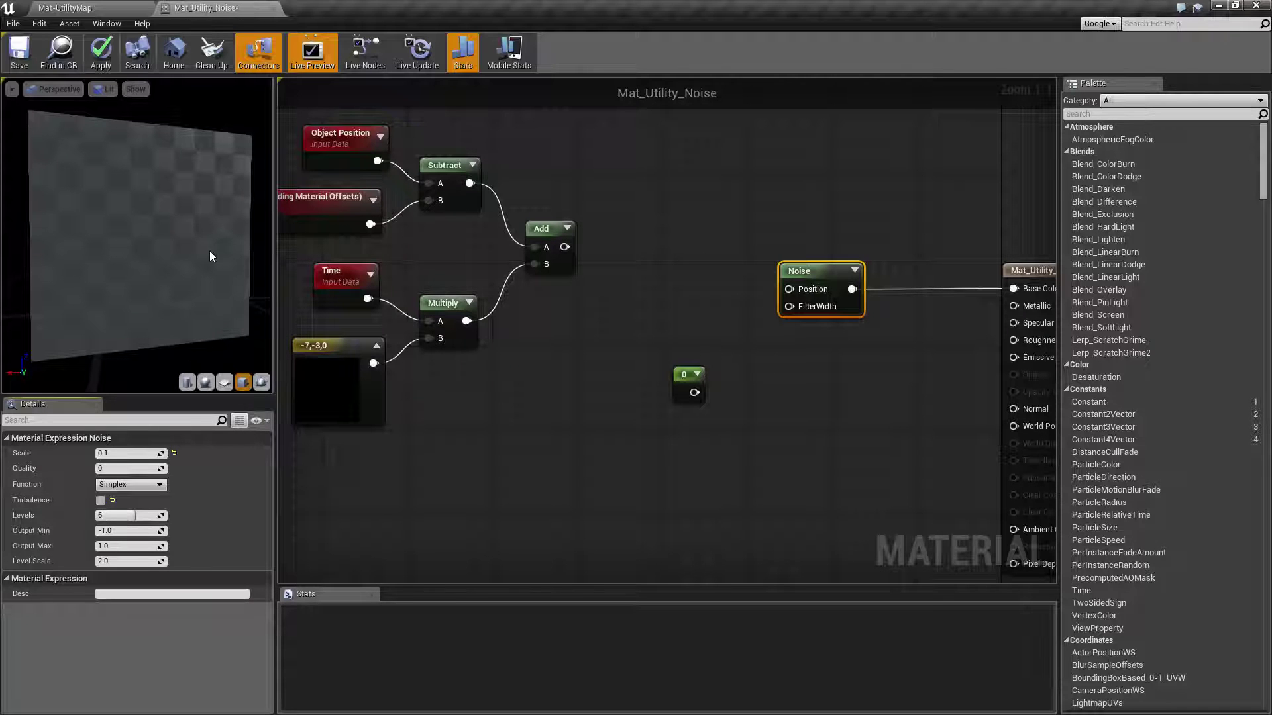
mouse_move(180, 252)
right_mouse_down()
mouse_move(187, 278)
mouse_move(184, 232)
mouse_move(178, 256)
right_mouse_up()
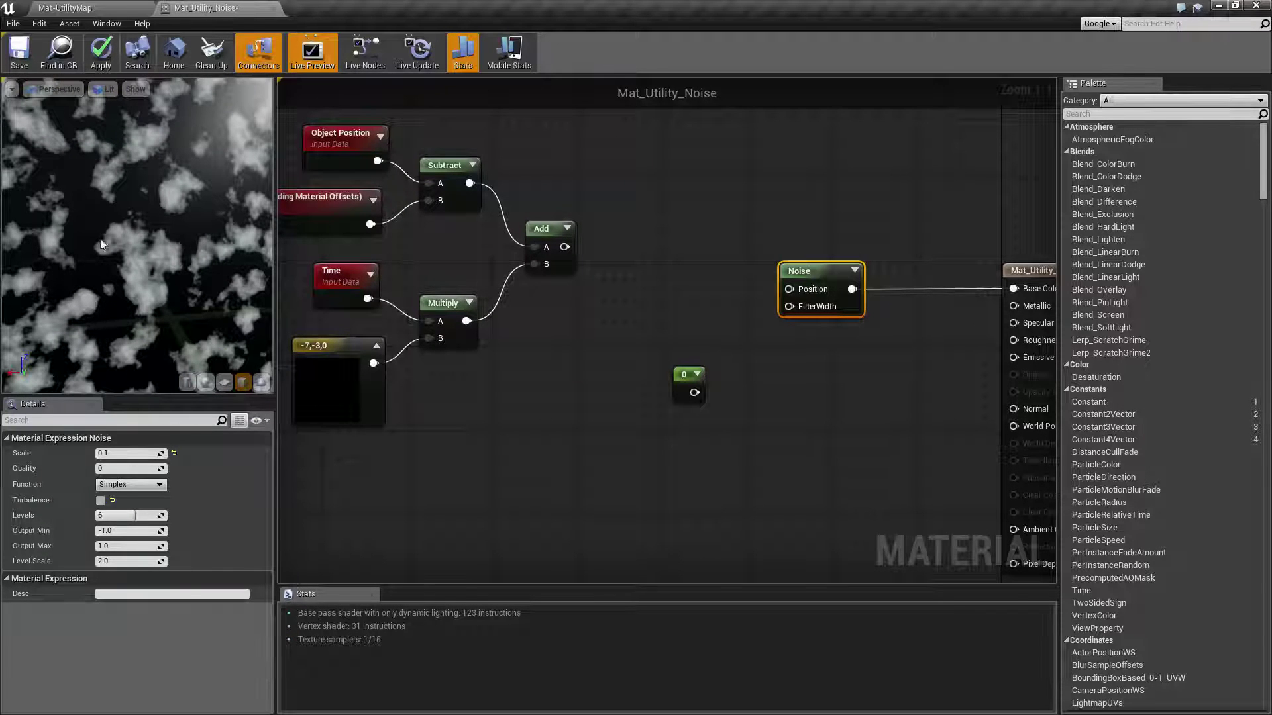
left_click(100, 501)
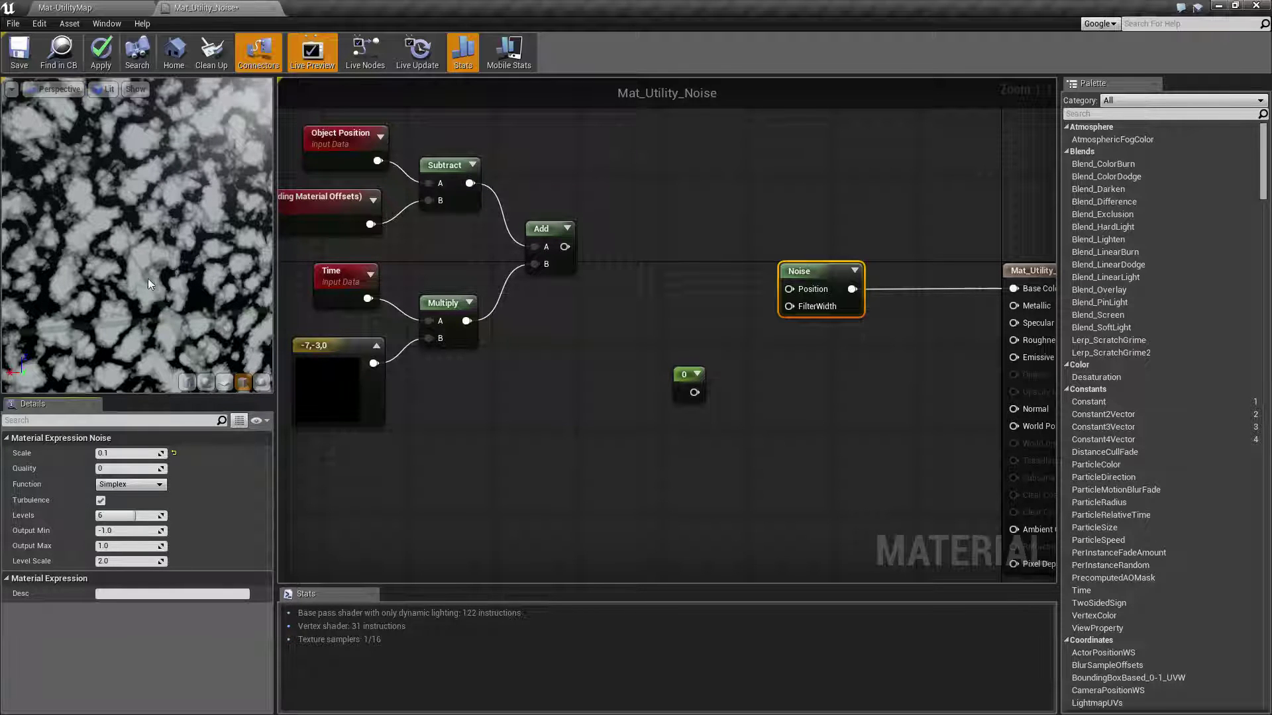
mouse_move(181, 306)
right_mouse_down()
mouse_move(180, 344)
mouse_move(180, 326)
right_mouse_up()
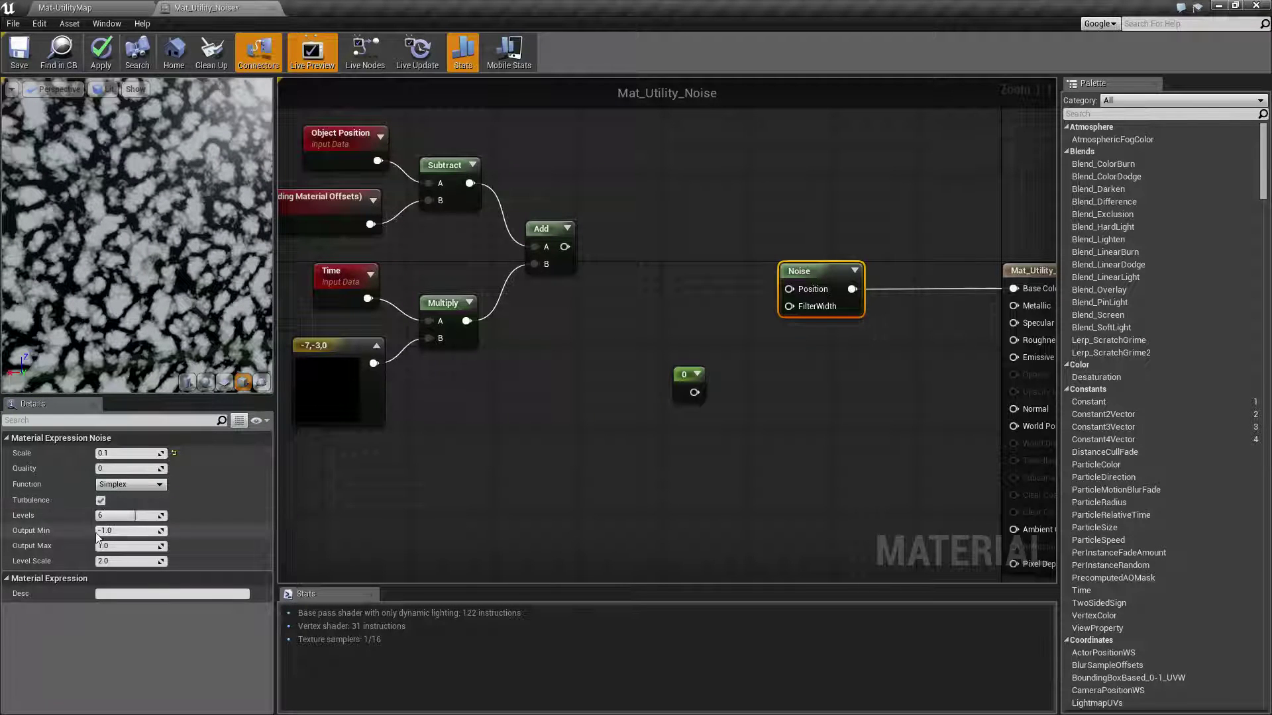
- Try the Noise node's Levels at 1, 2 and 3 in turn and compare the detail in the preview
left_click(133, 518)
type("1")
key("Return")
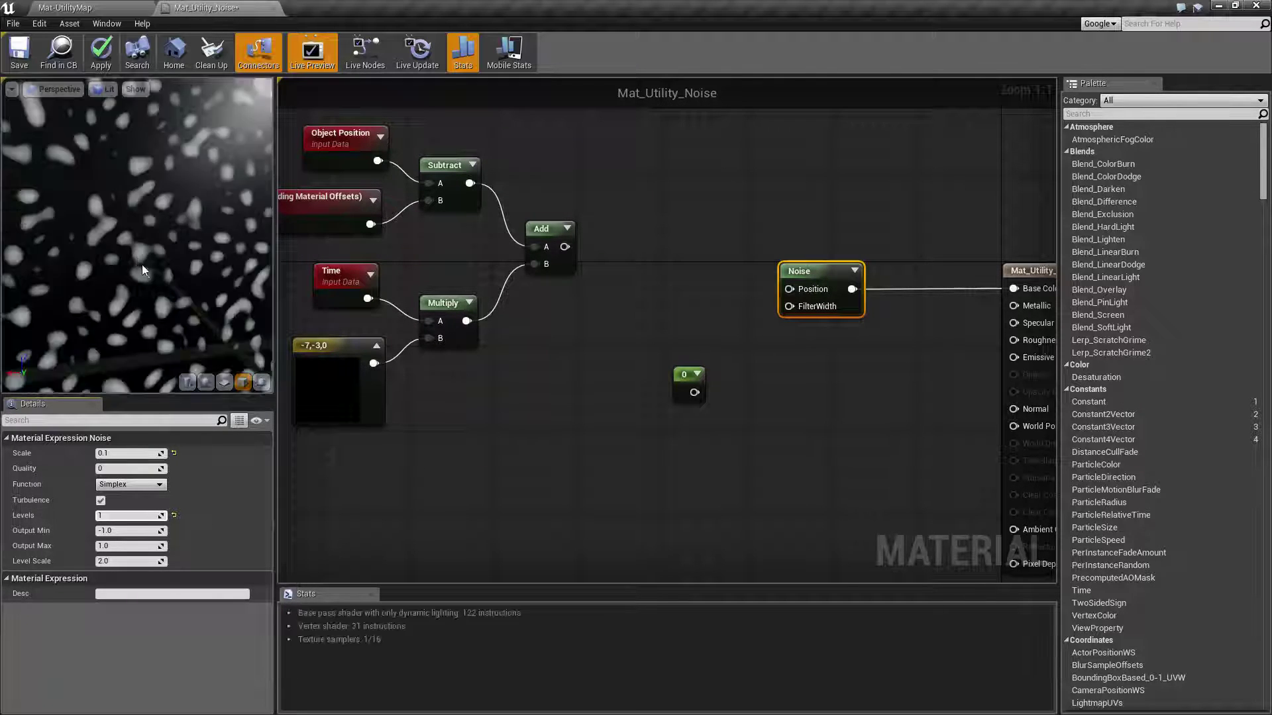
left_click(114, 516)
type("2")
key("Return")
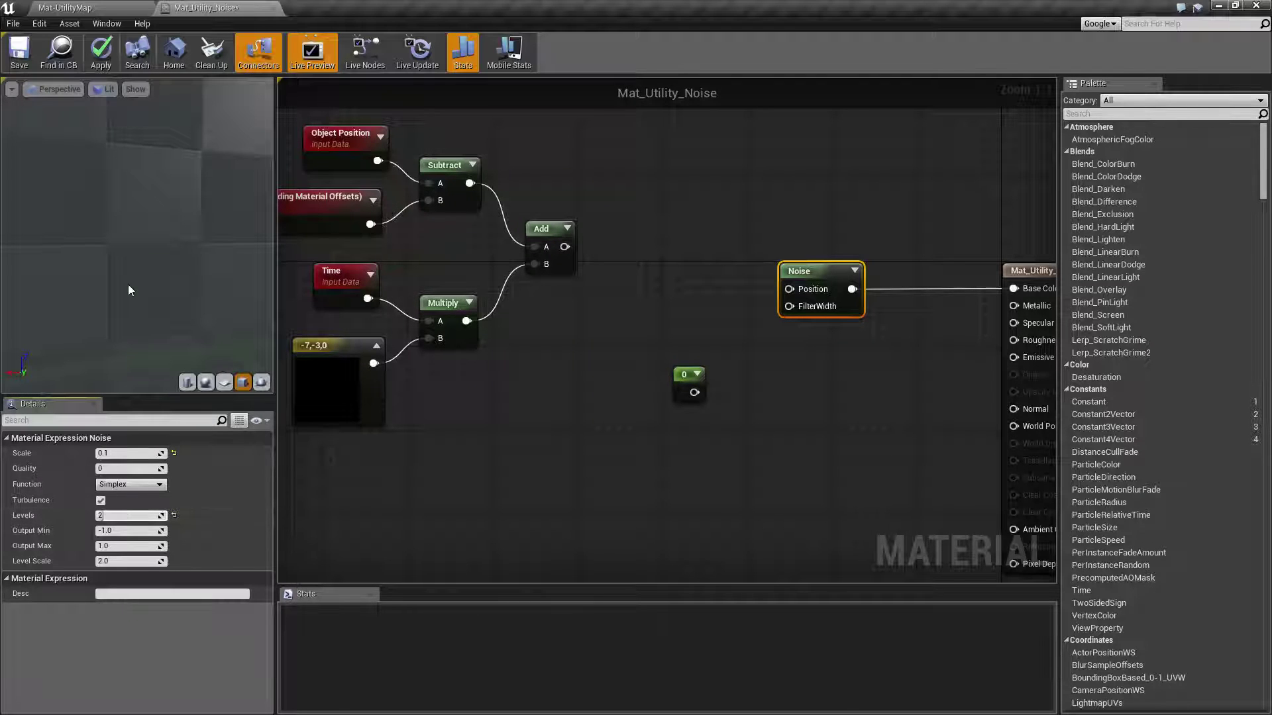
left_click(118, 516)
type("3")
key("Return")
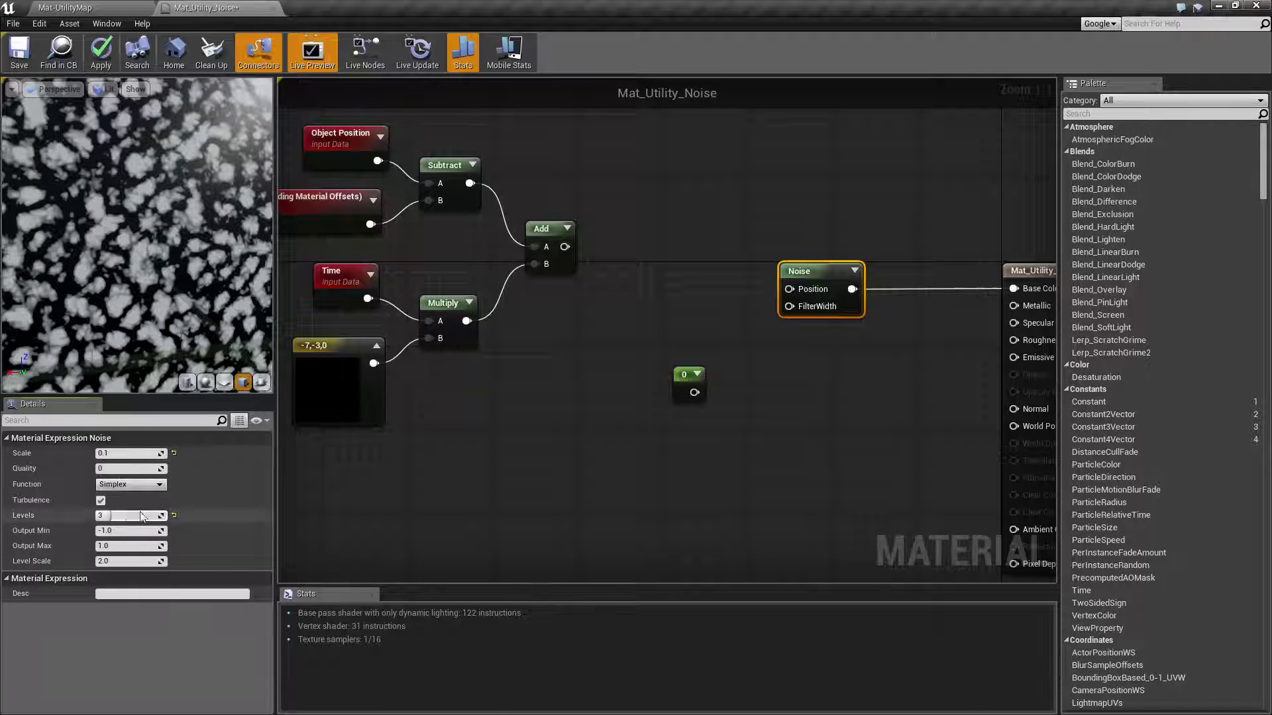
- Try the Noise node's Levels at 10, inspect the preview pattern, and reset Levels to its default
left_click(125, 517)
type("10")
key("Return")
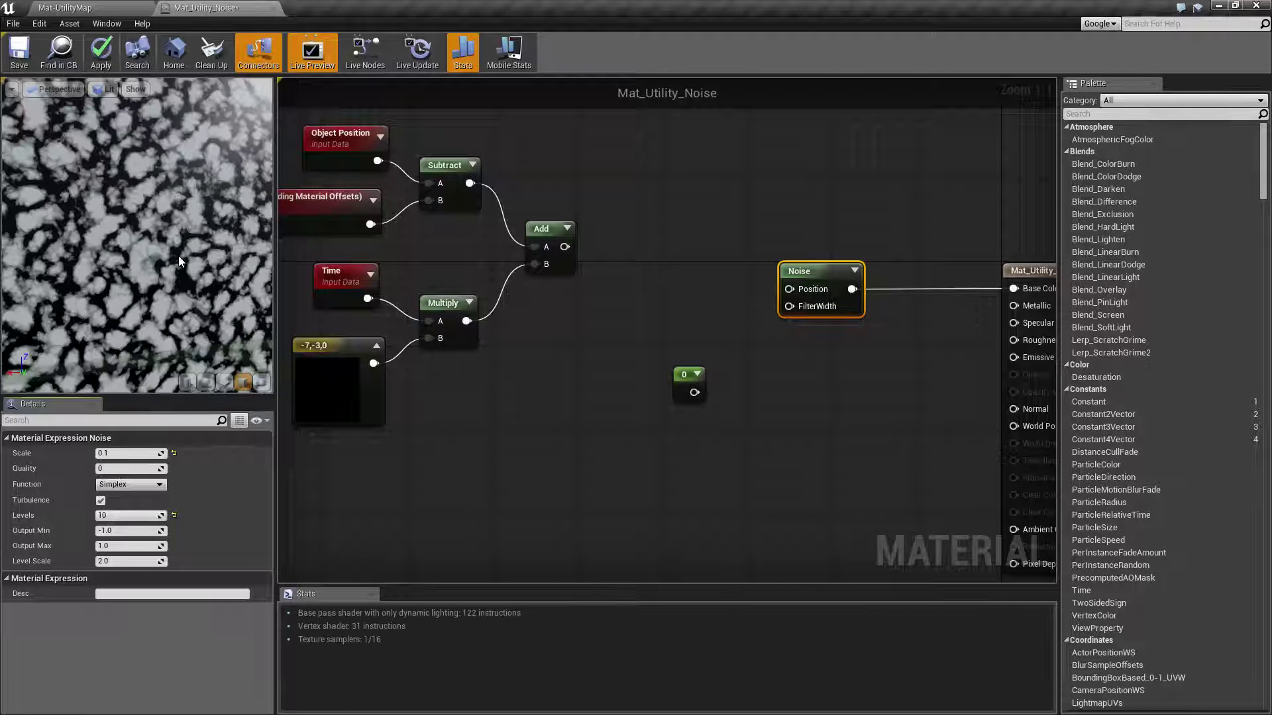
mouse_move(174, 331)
right_mouse_down()
mouse_move(173, 371)
mouse_move(173, 324)
right_mouse_up()
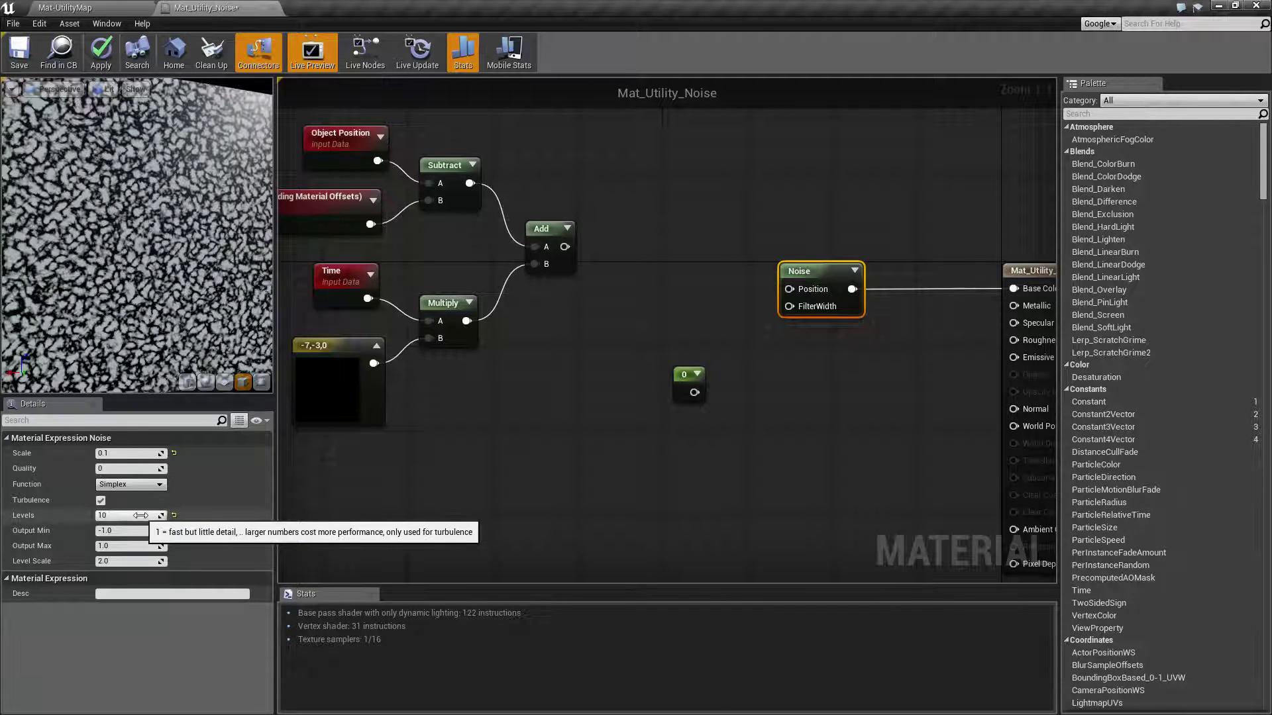
left_click_drag(141, 515, 117, 515)
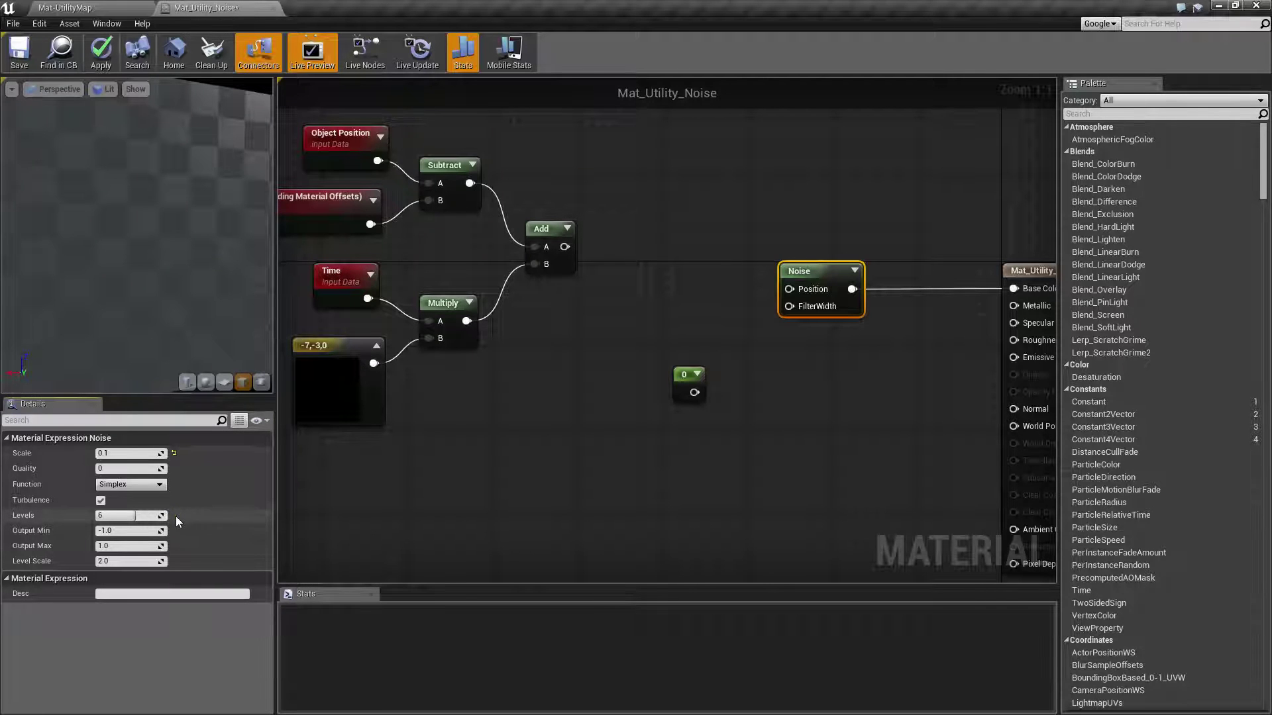
left_click(174, 515)
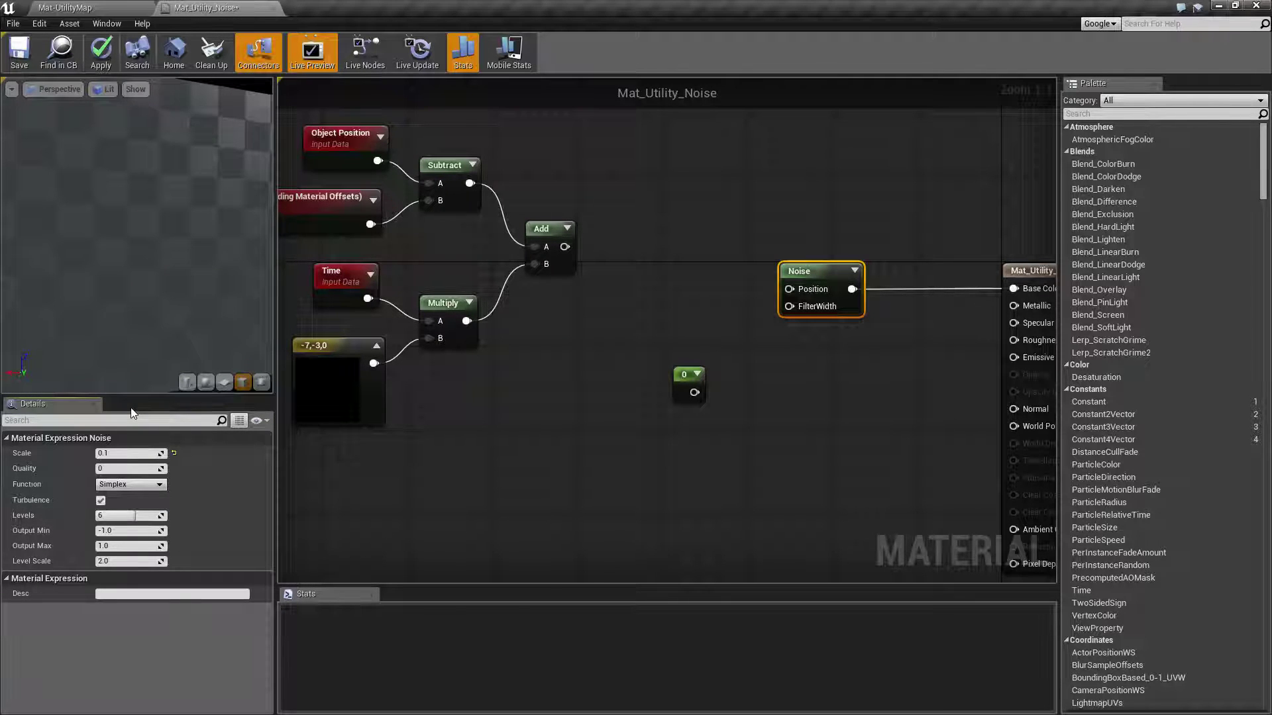
scroll(151, 320, "up", 8)
scroll(151, 319, "down", 4)
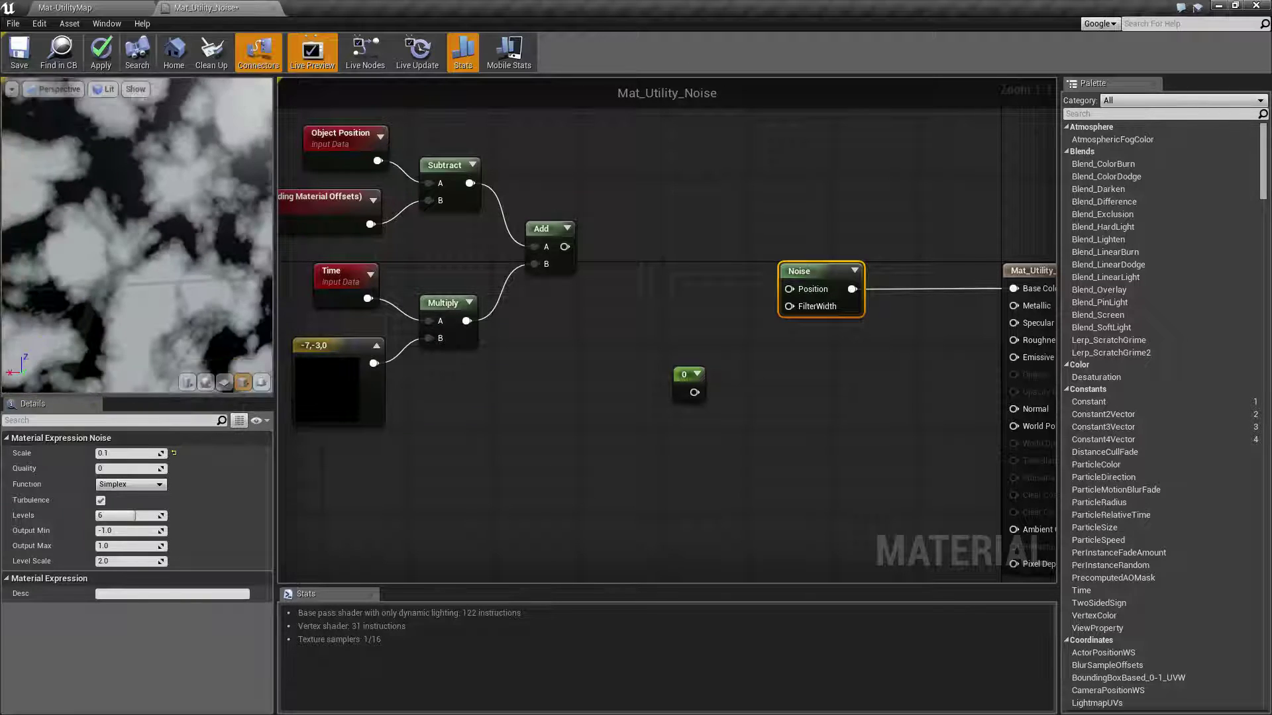
- Set the Noise node's Output Min to 0 and inspect the pattern from several views in the preview
left_click(120, 530)
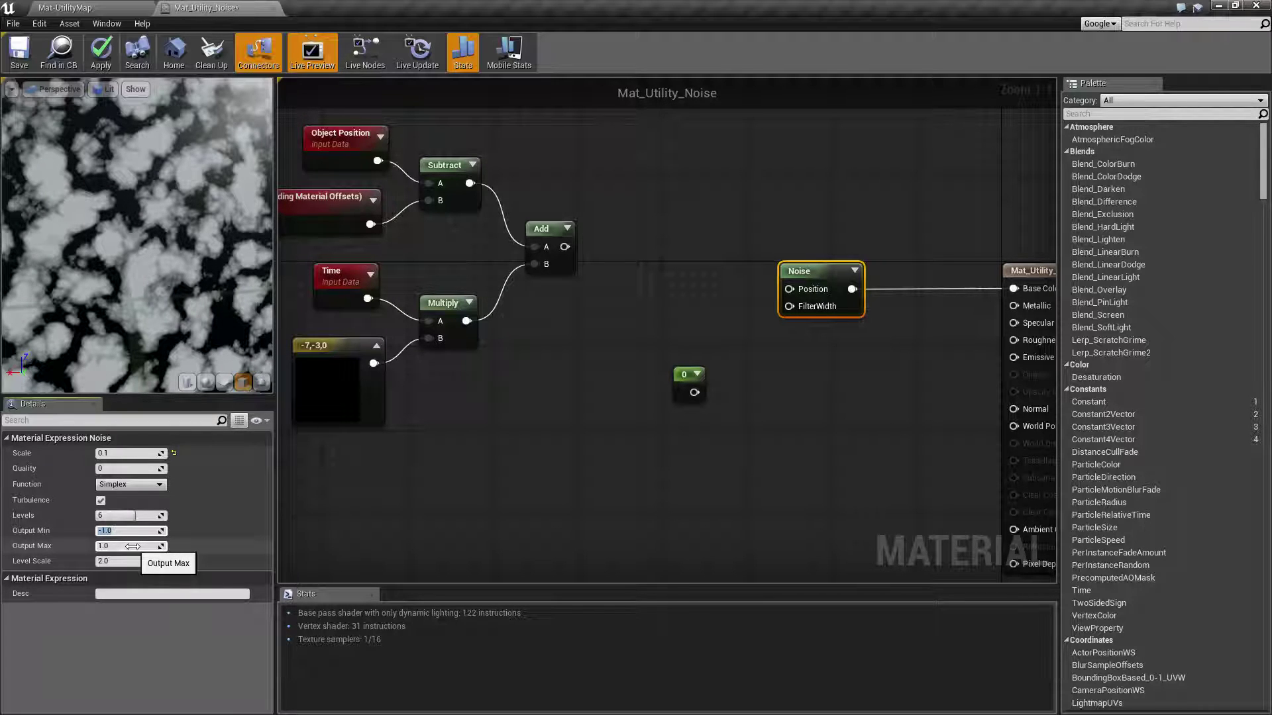
right_click_drag(182, 201, 183, 149)
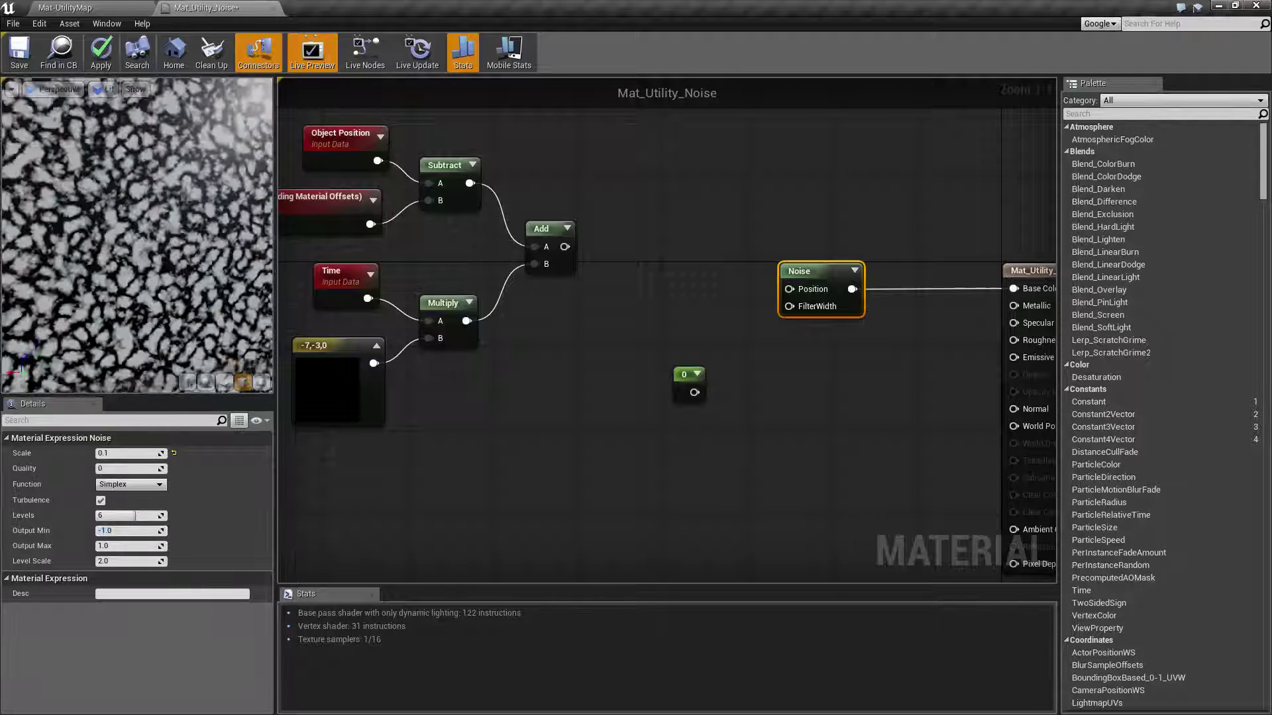
left_click(133, 532)
type("0")
key("Return")
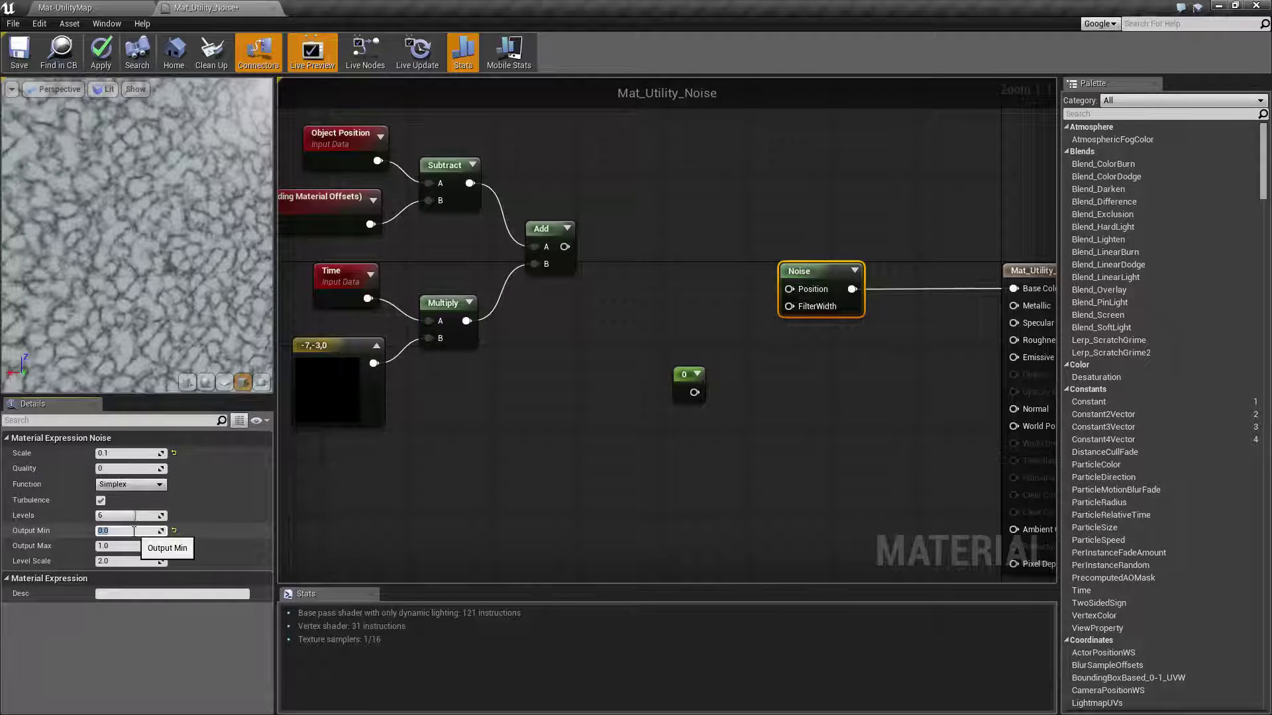
mouse_move(113, 277)
right_mouse_down()
mouse_move(114, 331)
mouse_move(114, 255)
right_mouse_up()
left_click_drag(117, 267, 182, 286)
- Set the Noise node's Output Max to 0 and Output Min to -1.0, and inspect the preview
left_click(127, 547)
type("0")
key("shift+Tab")
type("-1.0")
key("Return")
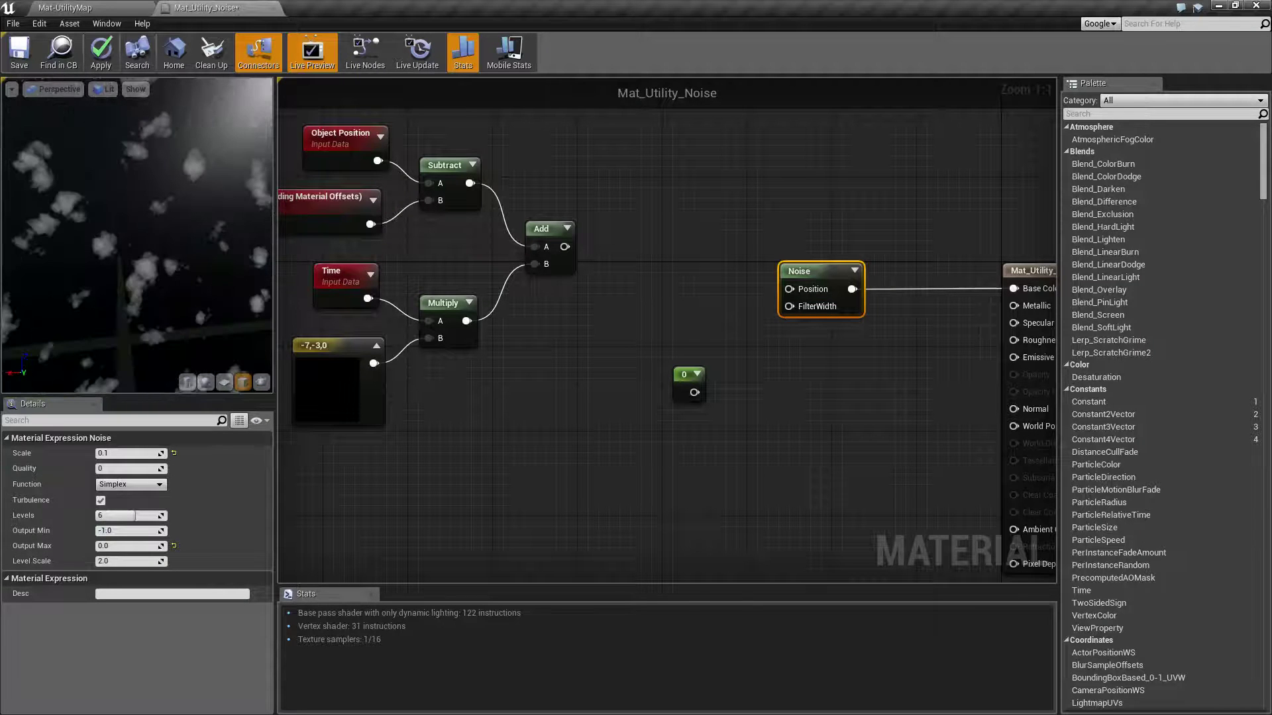
right_click_drag(136, 218, 137, 284)
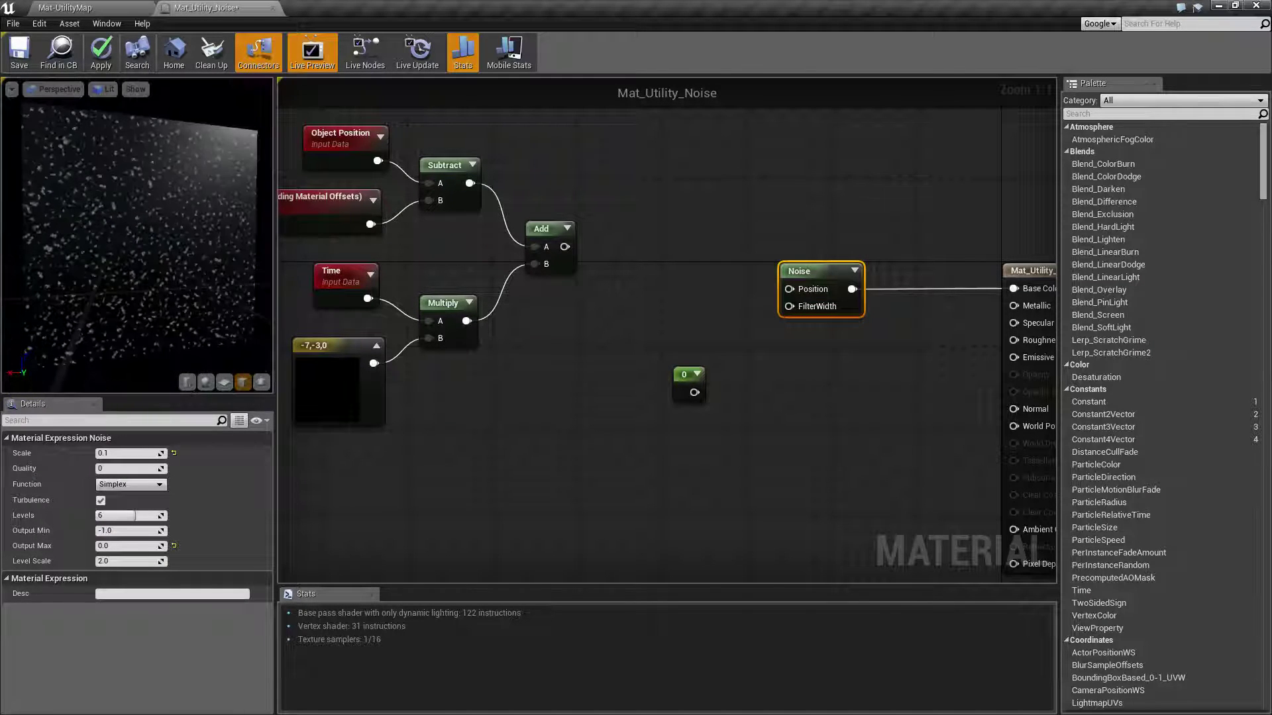
- Try Output Min -5 with Output Max 1 on the Noise node, inspect the preview, and reset Output Min to its default
left_click(130, 531)
type("-5")
key("Tab")
type("1")
key("Tab")
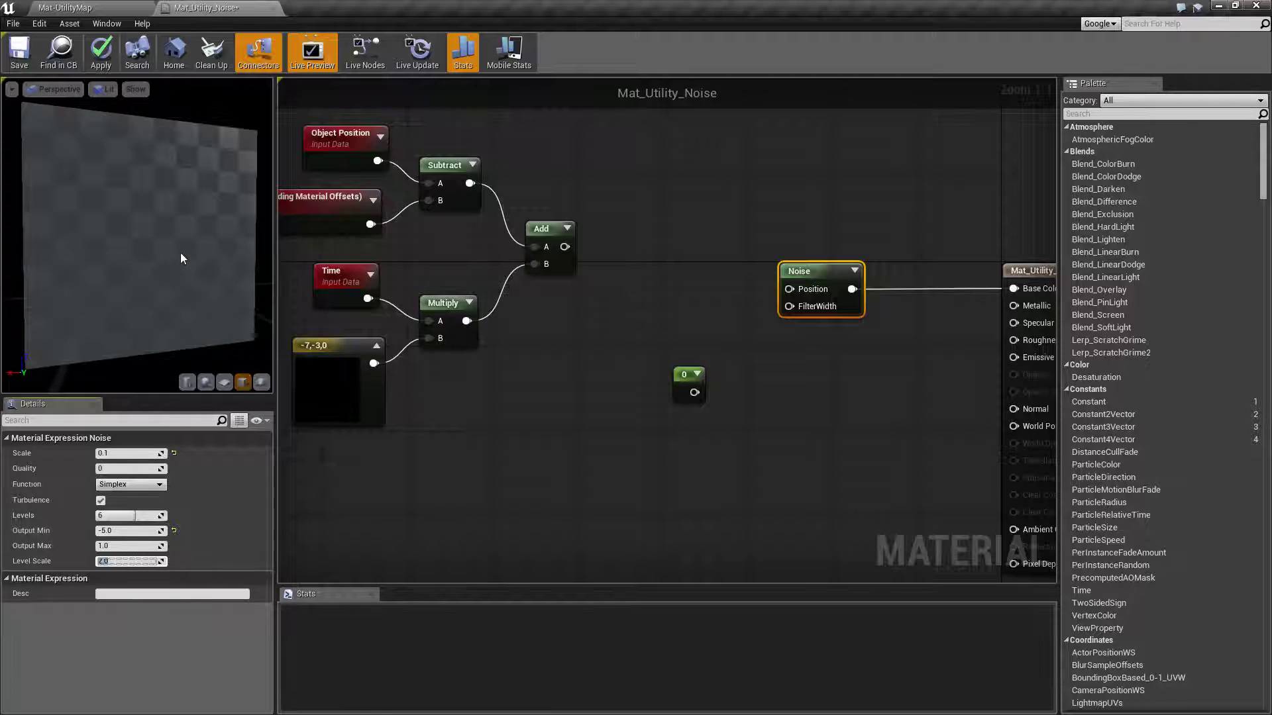
mouse_move(180, 252)
right_mouse_down()
mouse_move(180, 172)
mouse_move(180, 265)
right_mouse_up()
left_click_drag(144, 226, 165, 270)
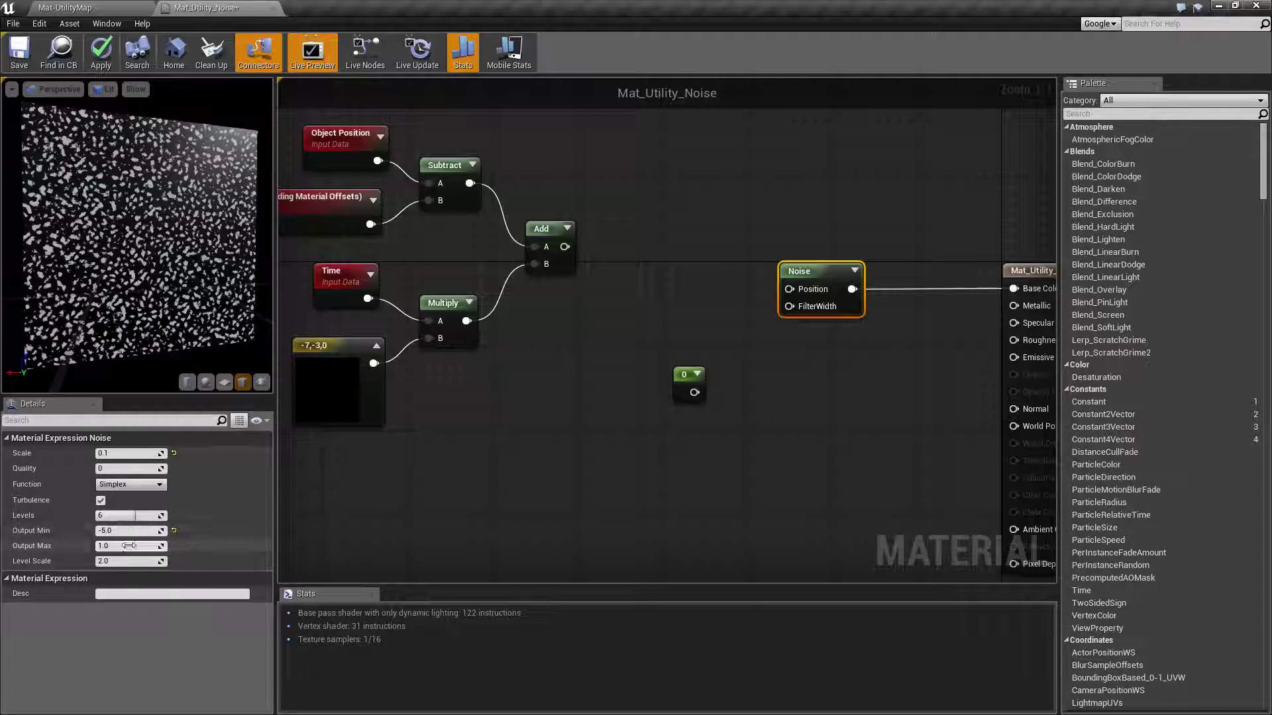
left_click(175, 530)
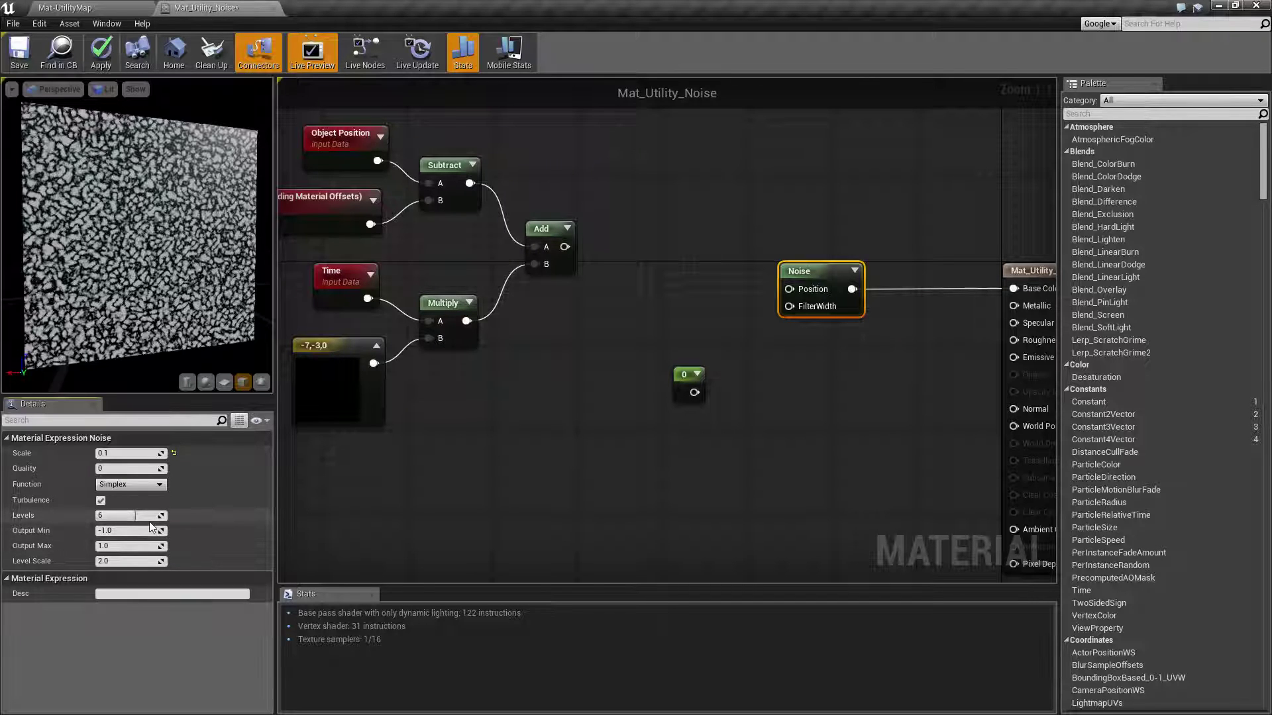
- Set the Noise node's Level Scale to 0 and inspect the pattern up close in the preview
left_click(137, 562)
type("0")
key("Return")
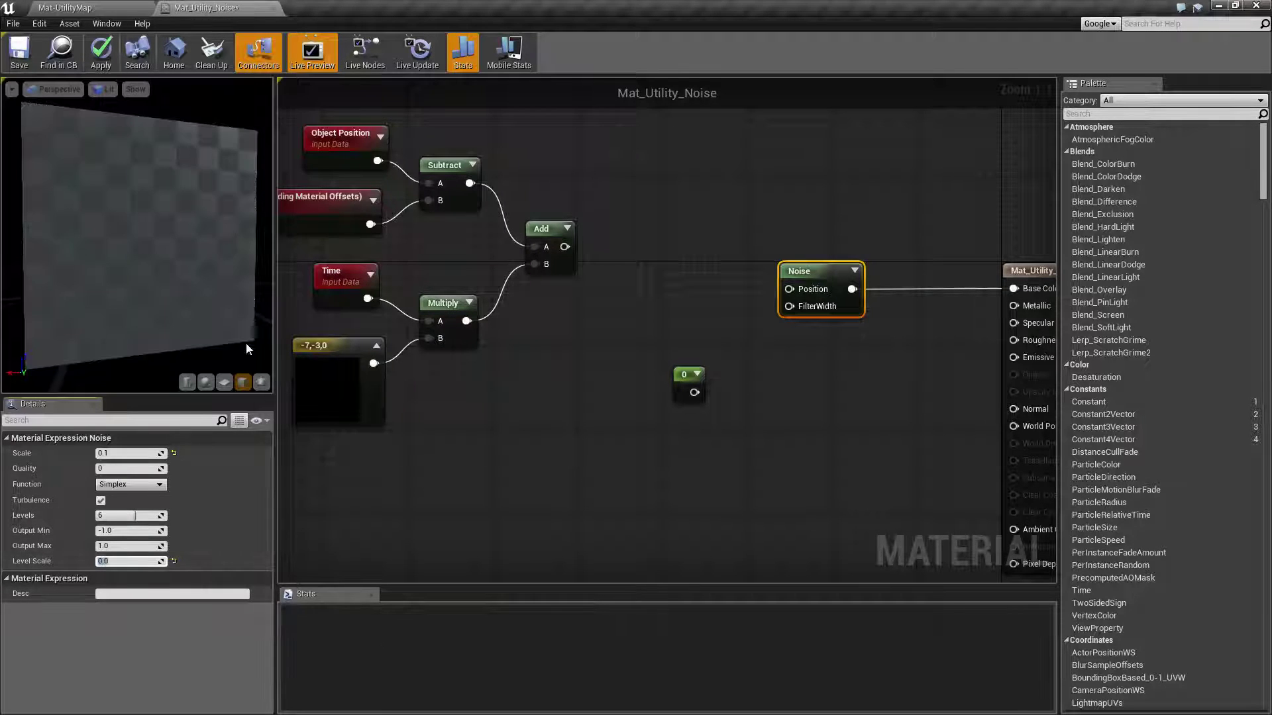
right_click_drag(164, 261, 166, 325)
- Set the Noise node's Level Scale to 1 and examine the pattern from near and far in the preview
left_click(123, 564)
left_click(123, 563)
type("1")
key("Return")
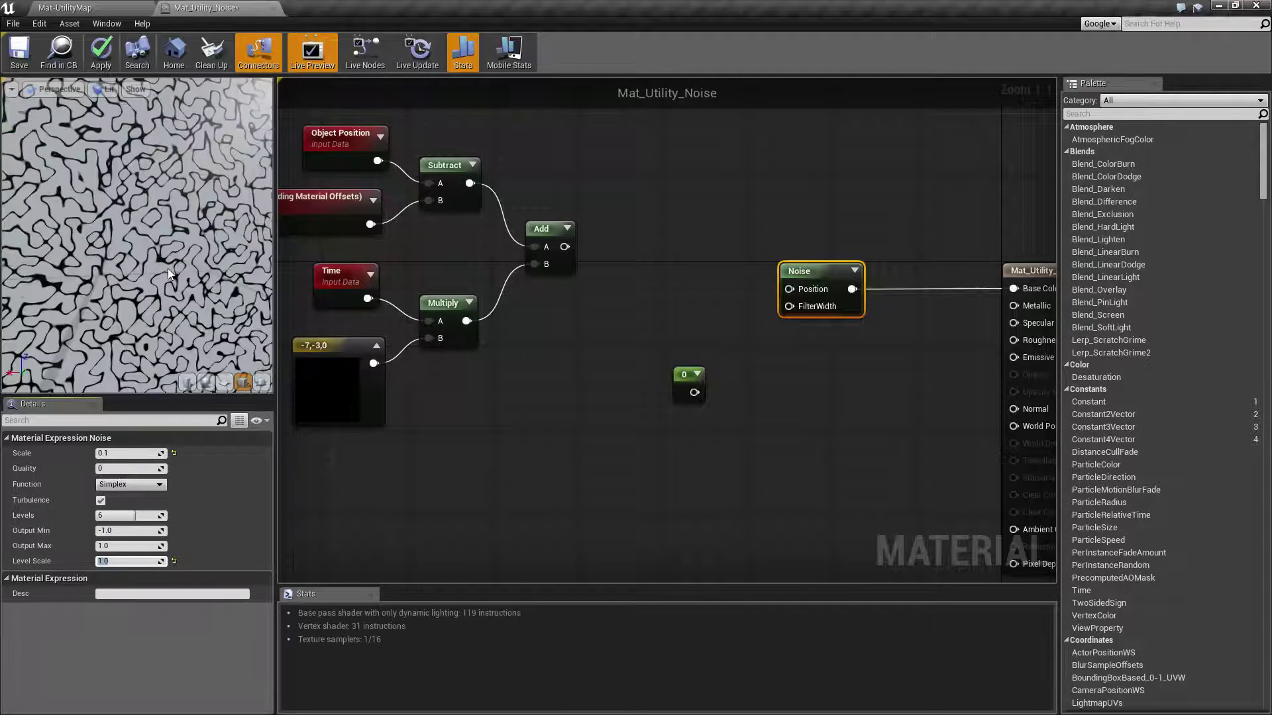
mouse_move(167, 268)
right_mouse_down()
mouse_move(167, 292)
mouse_move(167, 232)
mouse_move(167, 299)
mouse_move(167, 271)
right_mouse_up()
scroll(138, 235, "down", 6)
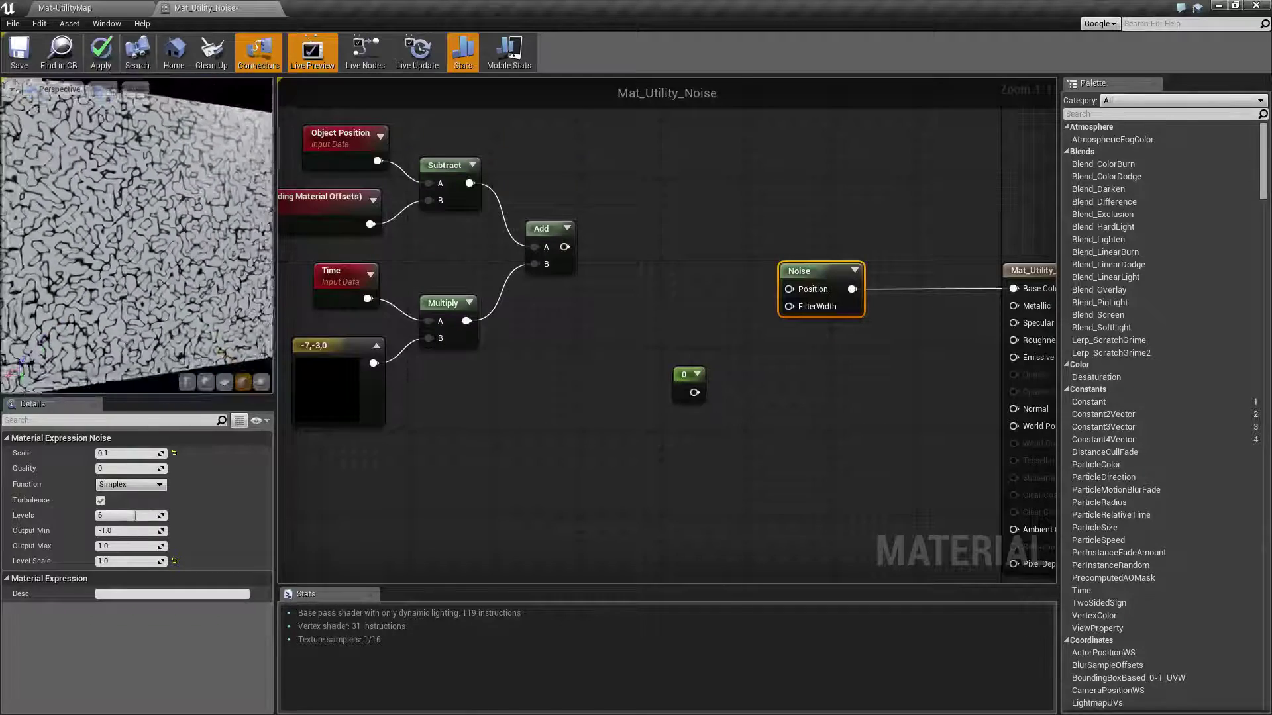
left_click_drag(90, 254, 95, 236)
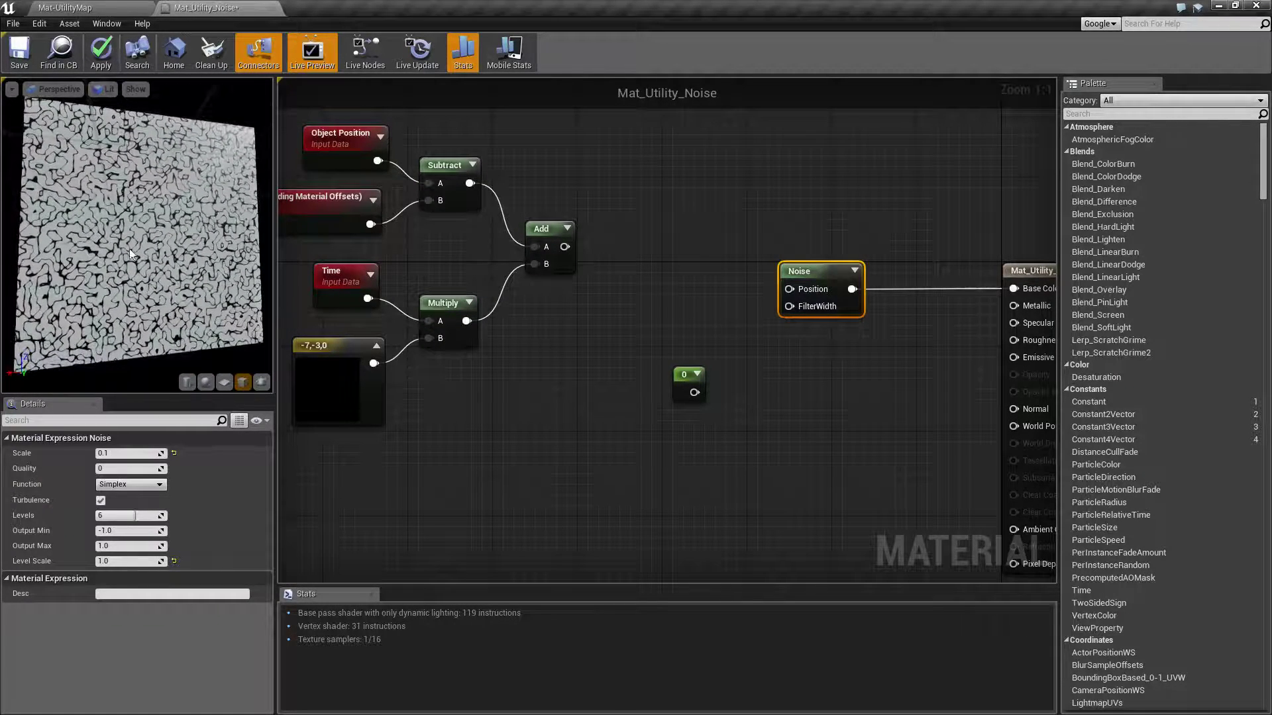
scroll(128, 303, "up", 5)
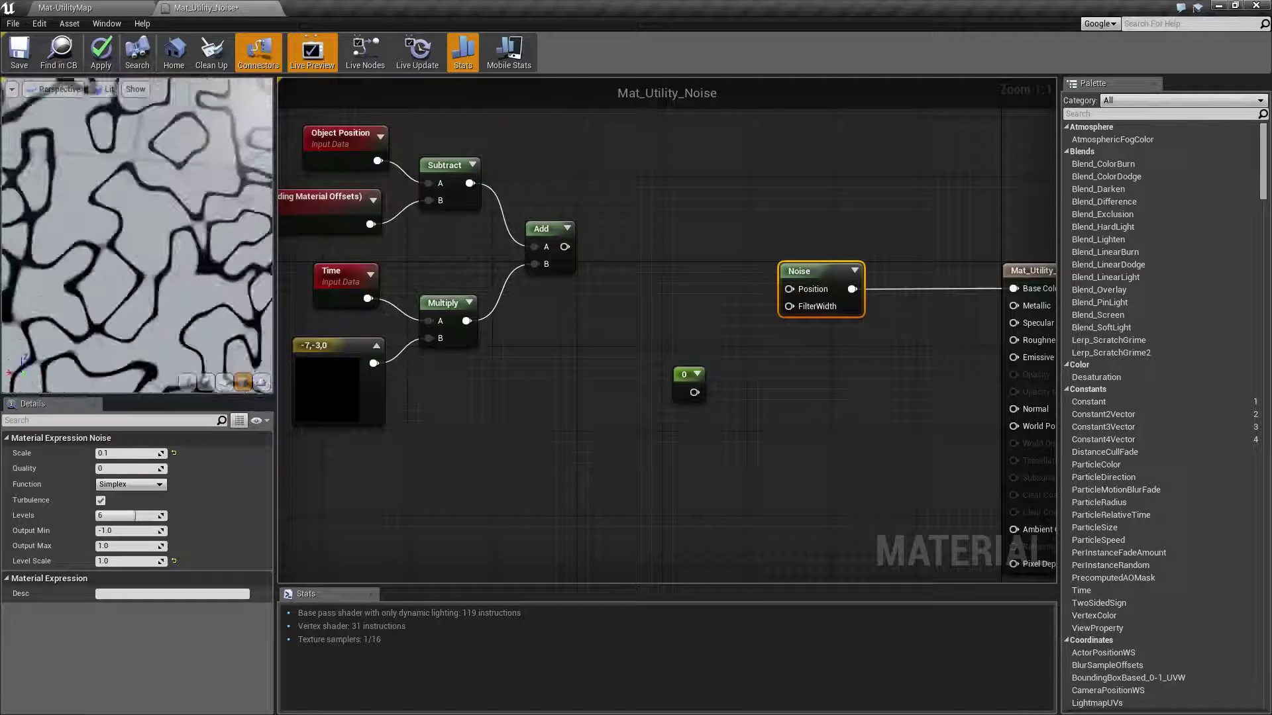
right_click_drag(128, 303, 129, 265)
left_click_drag(128, 303, 100, 307)
- Try a Level Scale of 4 on the Noise node, inspect the preview, and reset the value to its default
left_click(141, 561)
type("4")
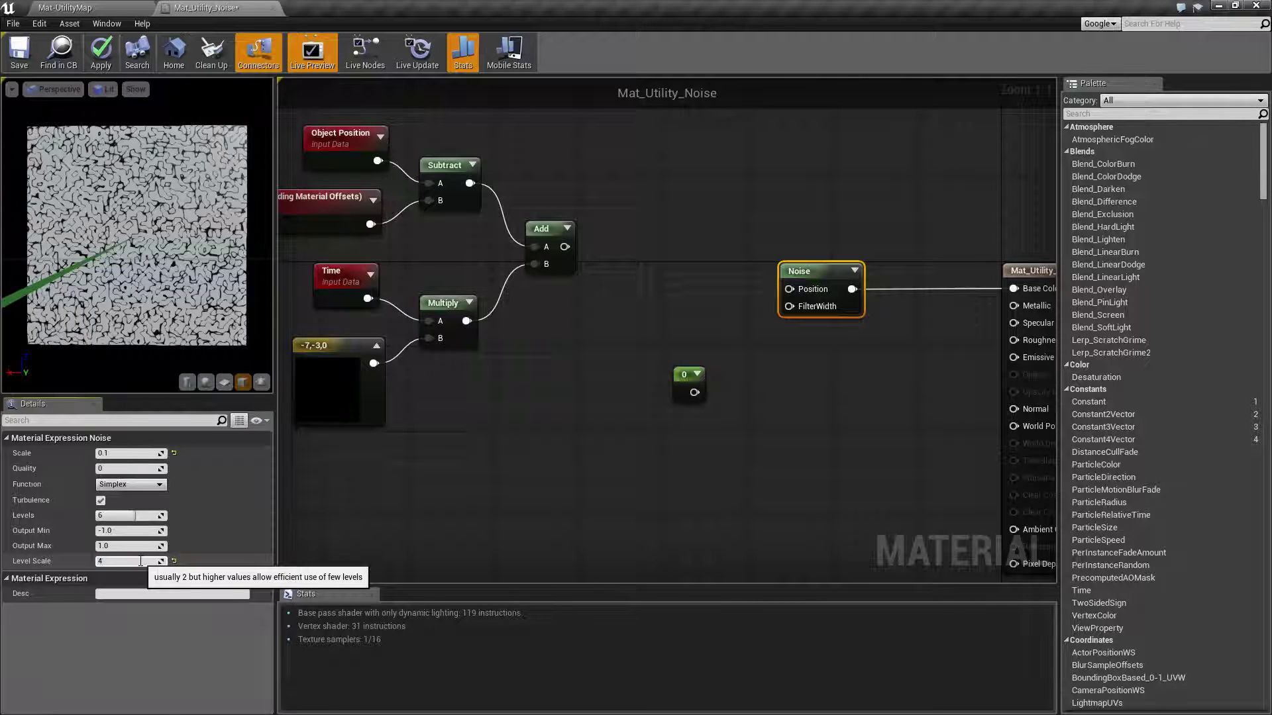
key("Return")
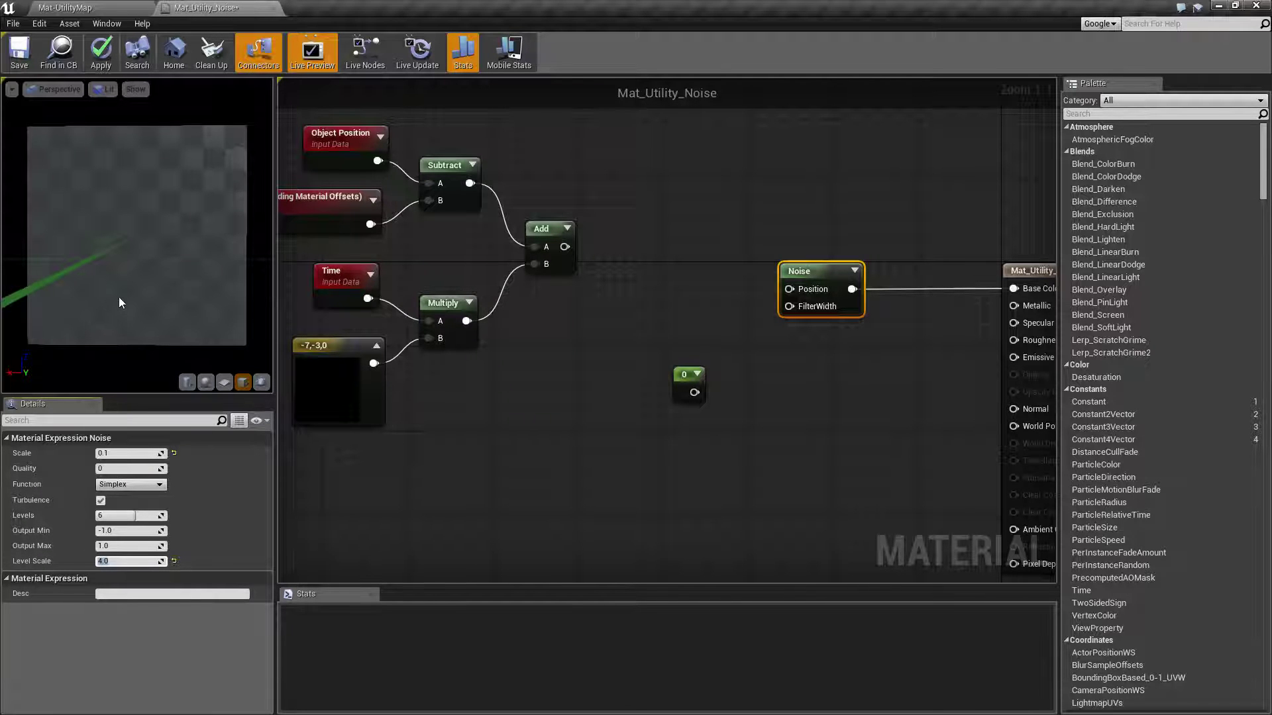
scroll(122, 284, "up", 8)
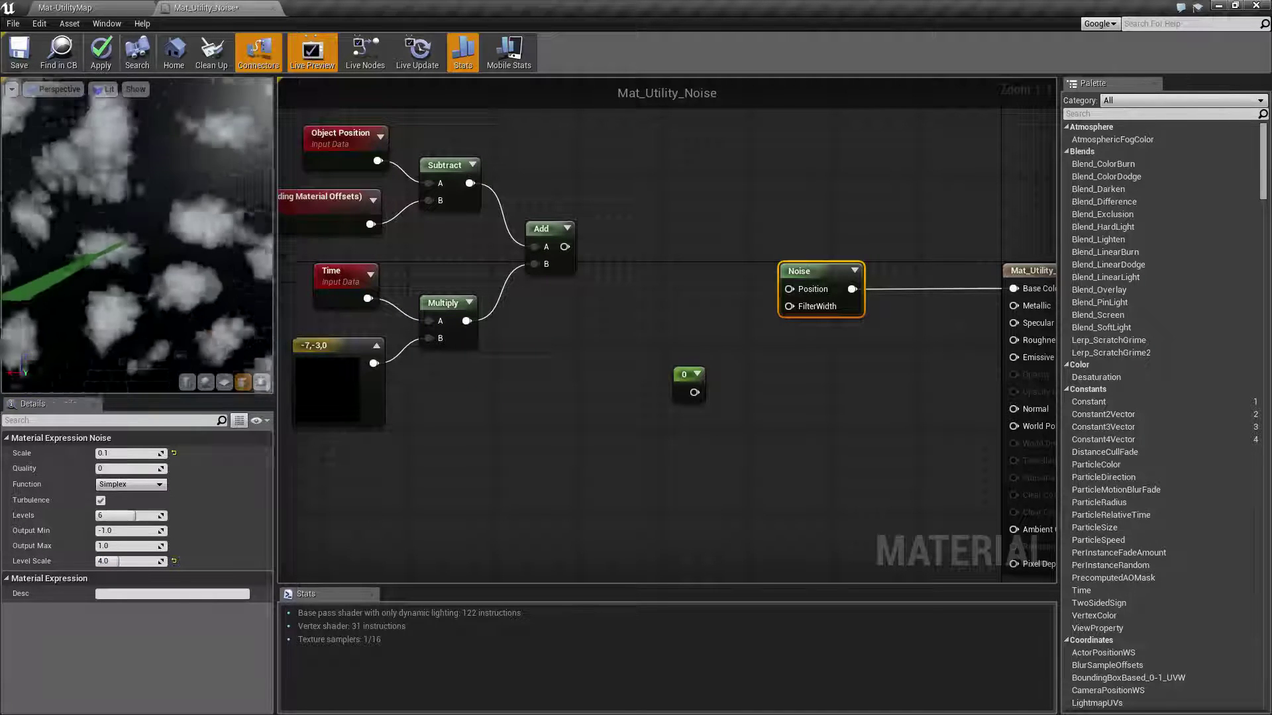
scroll(122, 284, "up", 2)
scroll(122, 284, "down", 10)
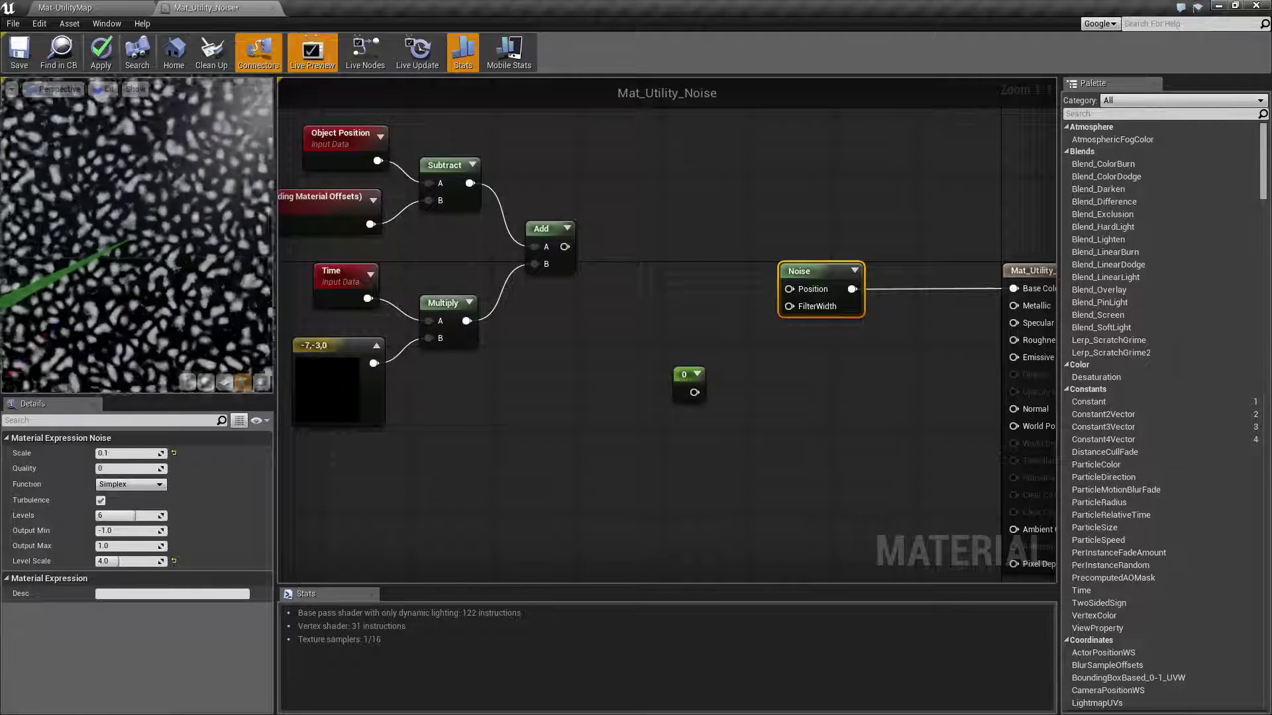
left_click(174, 561)
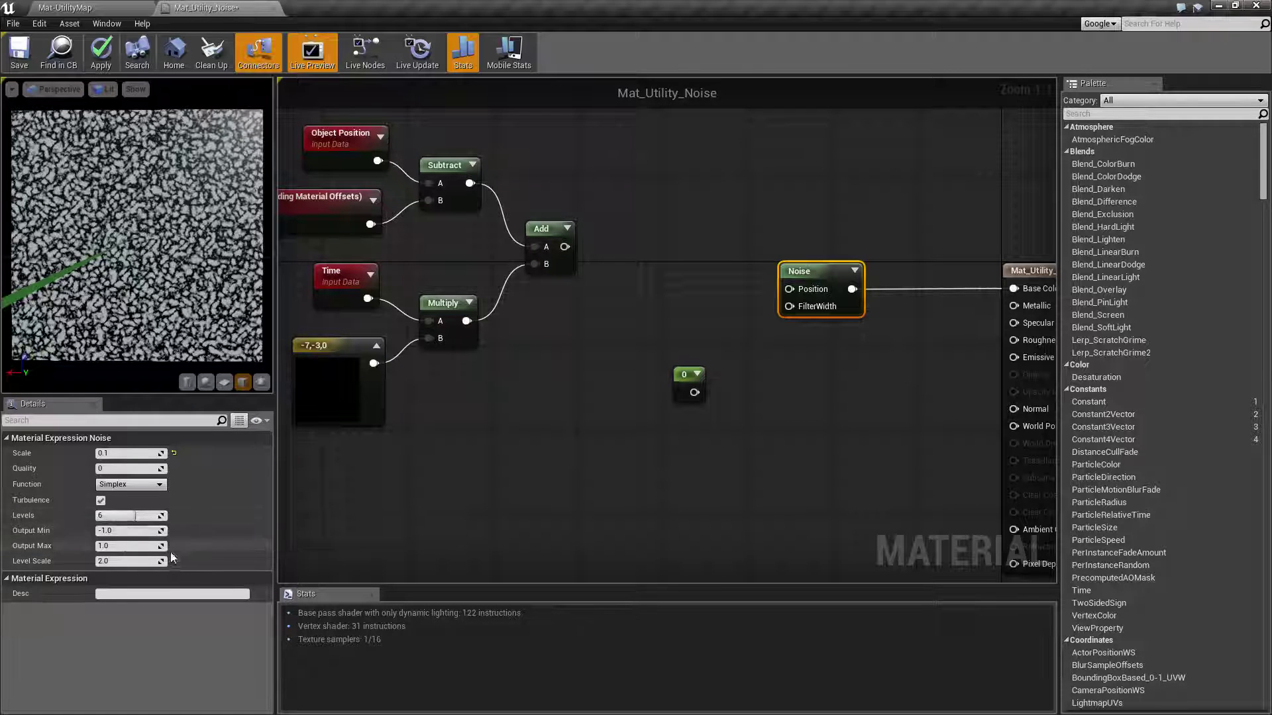
left_click_drag(192, 307, 204, 306)
mouse_move(130, 289)
left_mouse_down()
mouse_move(192, 292)
mouse_move(129, 289)
left_mouse_up()
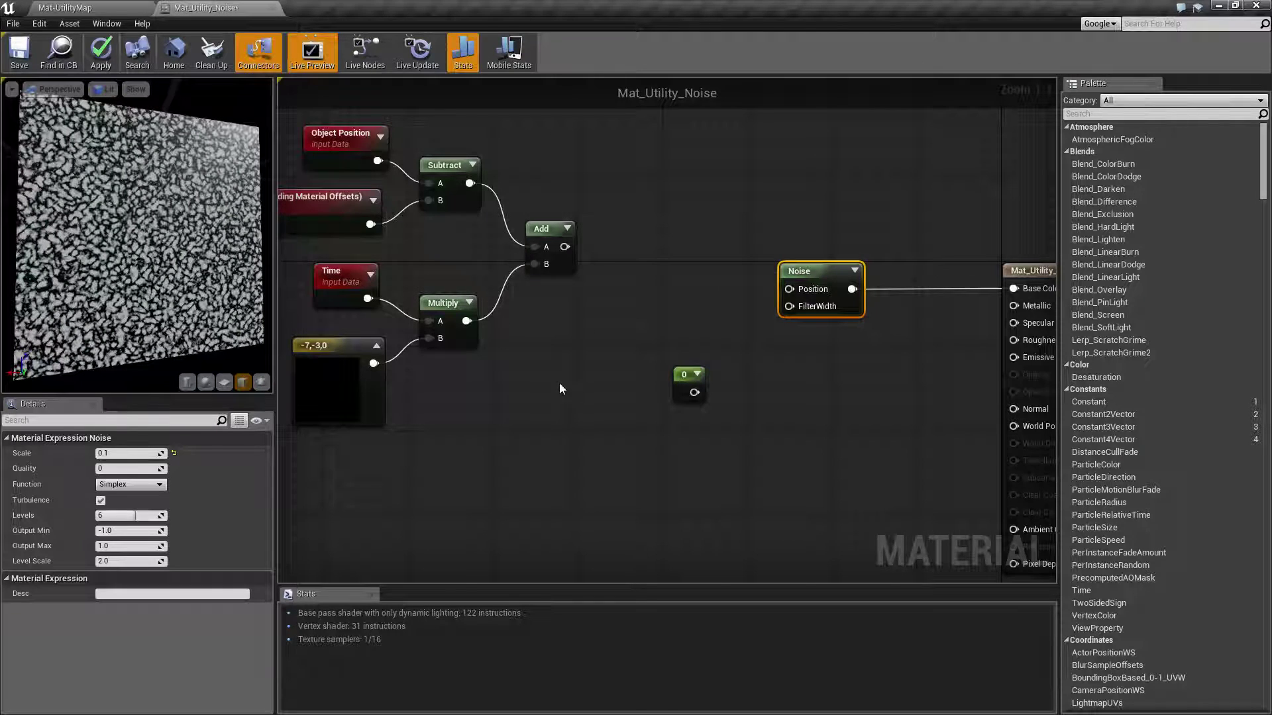
- Connect the constant node with value 0 to the Noise node's FilterWidth input and check the preview
right_click_drag(559, 389, 608, 367)
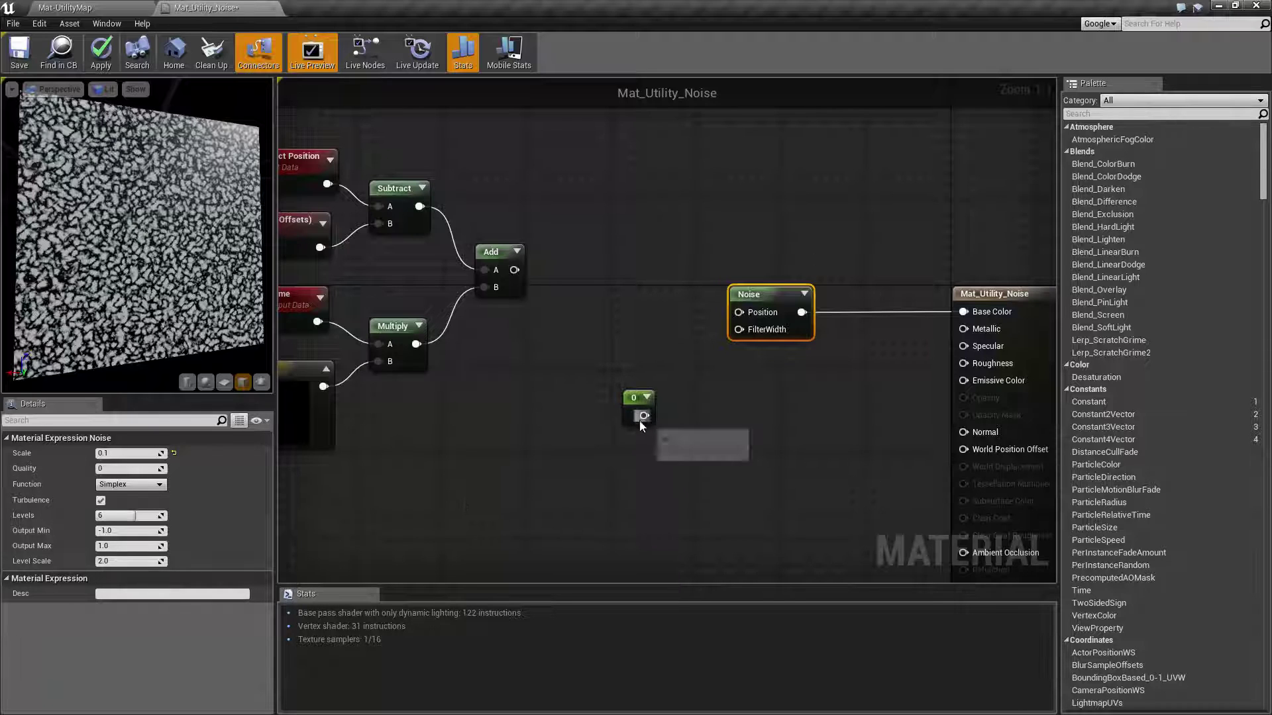
left_click_drag(643, 416, 739, 330)
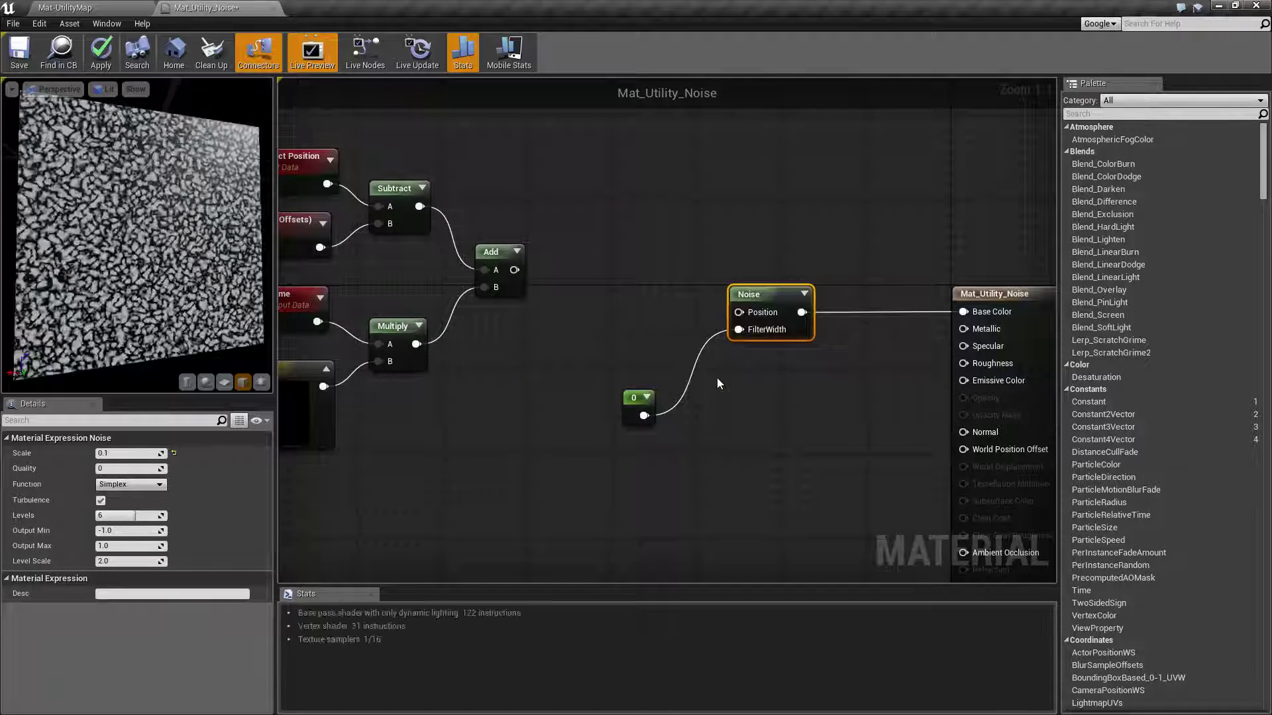
right_click_drag(174, 264, 174, 325)
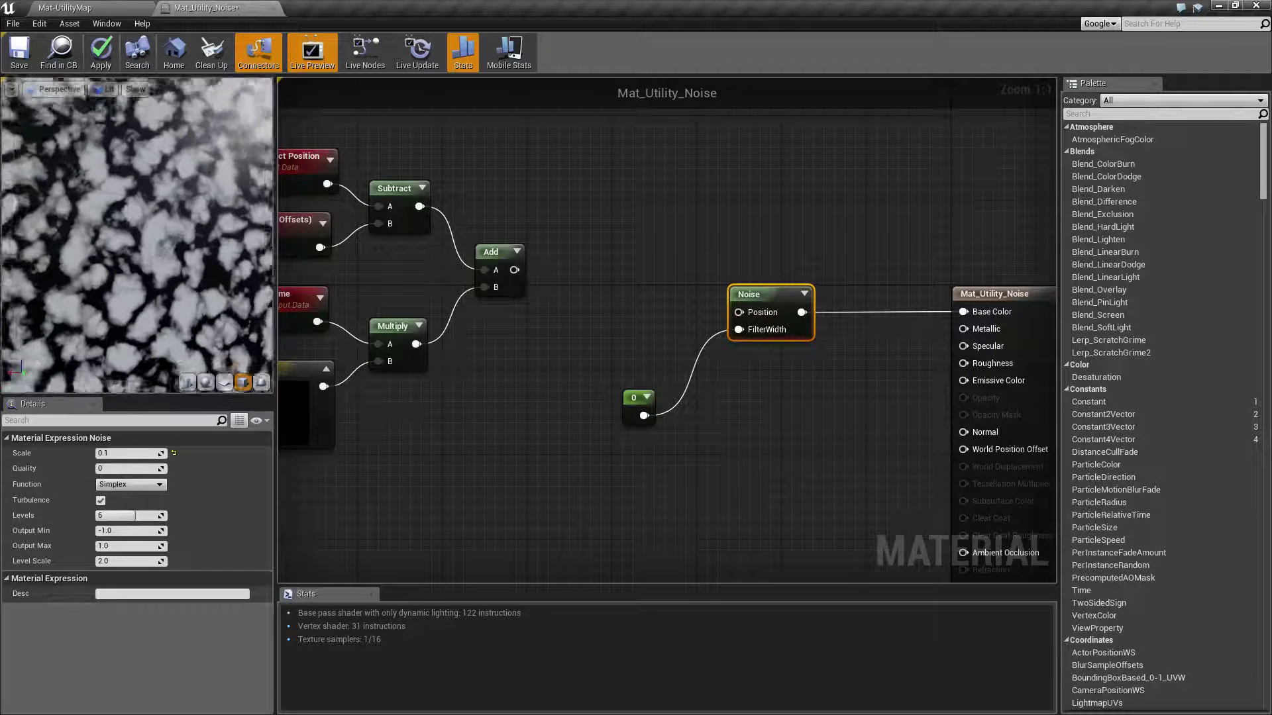
right_click_drag(802, 402, 739, 394)
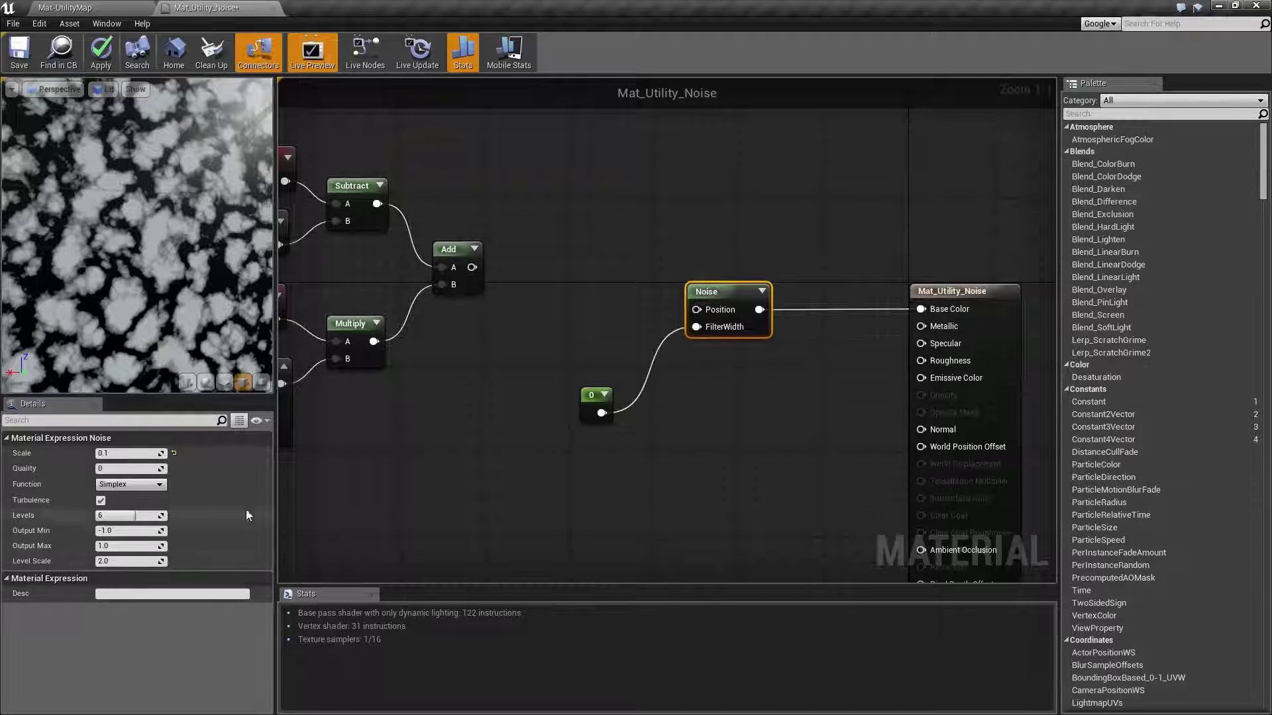
- Set the constant feeding the Noise node's FilterWidth to 2 and inspect the pattern in the preview
left_click(584, 407)
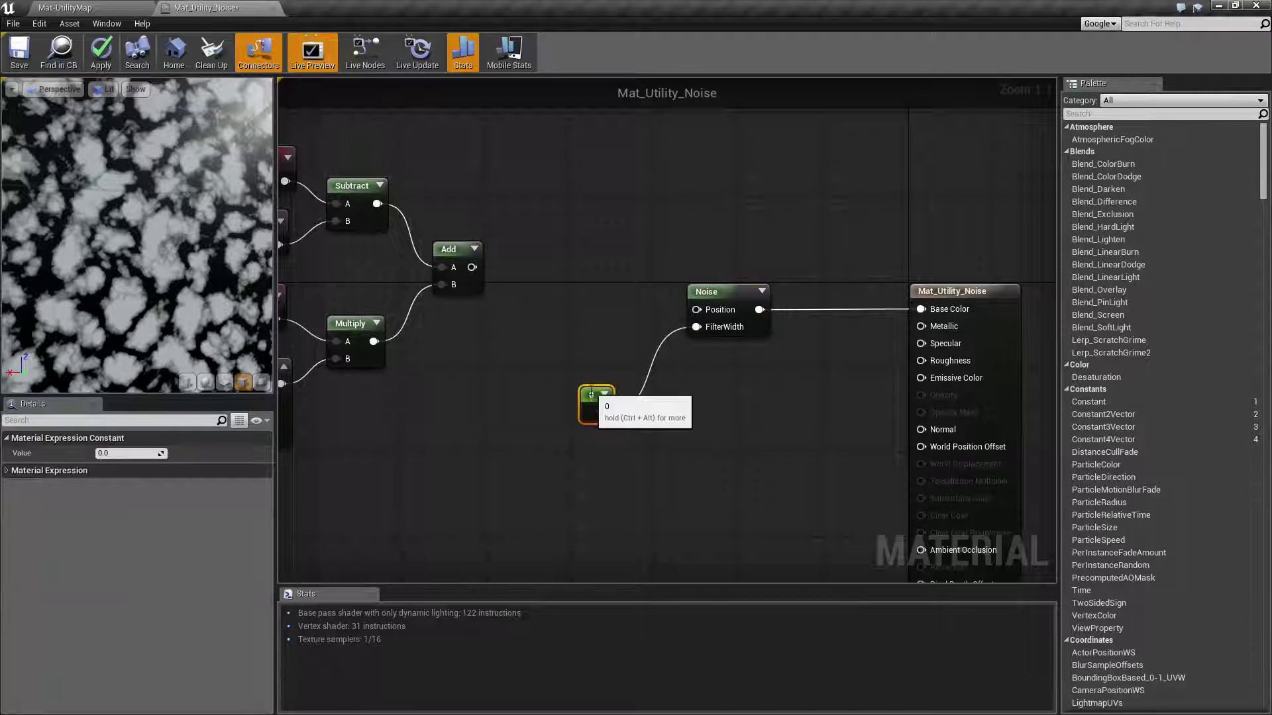
left_click(134, 456)
type("2")
key("Return")
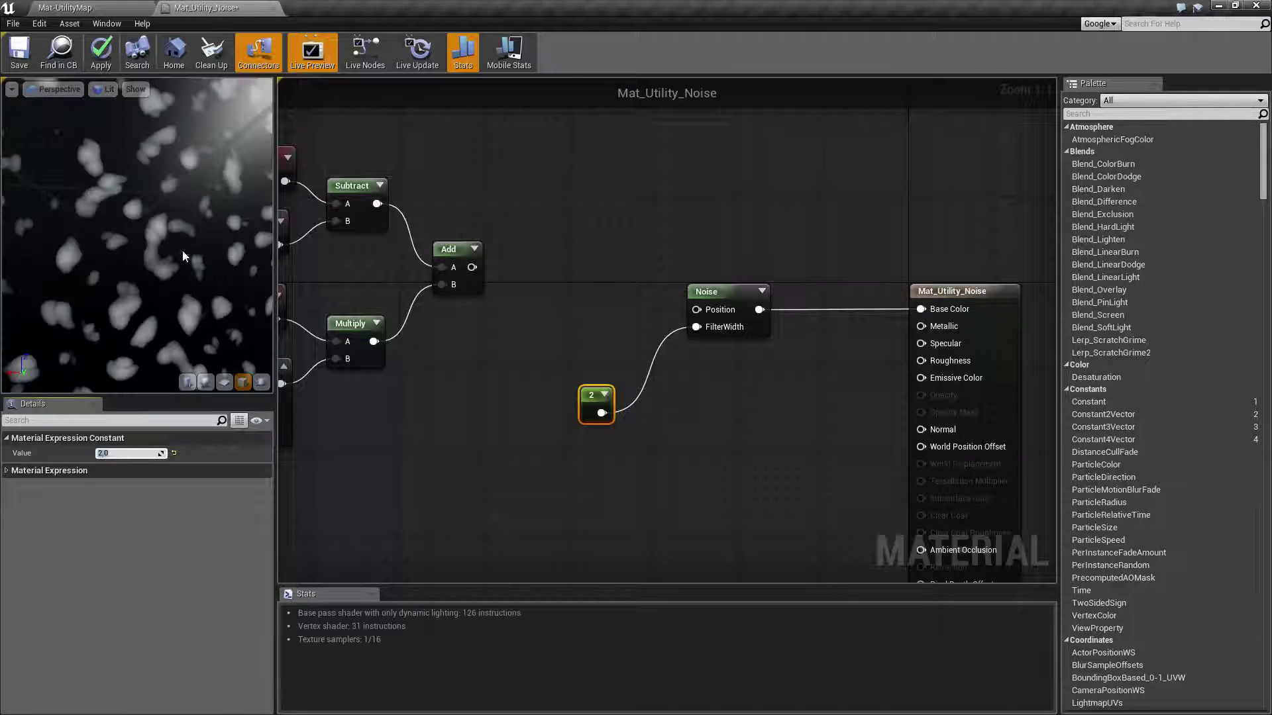
scroll(137, 235, "down", 2)
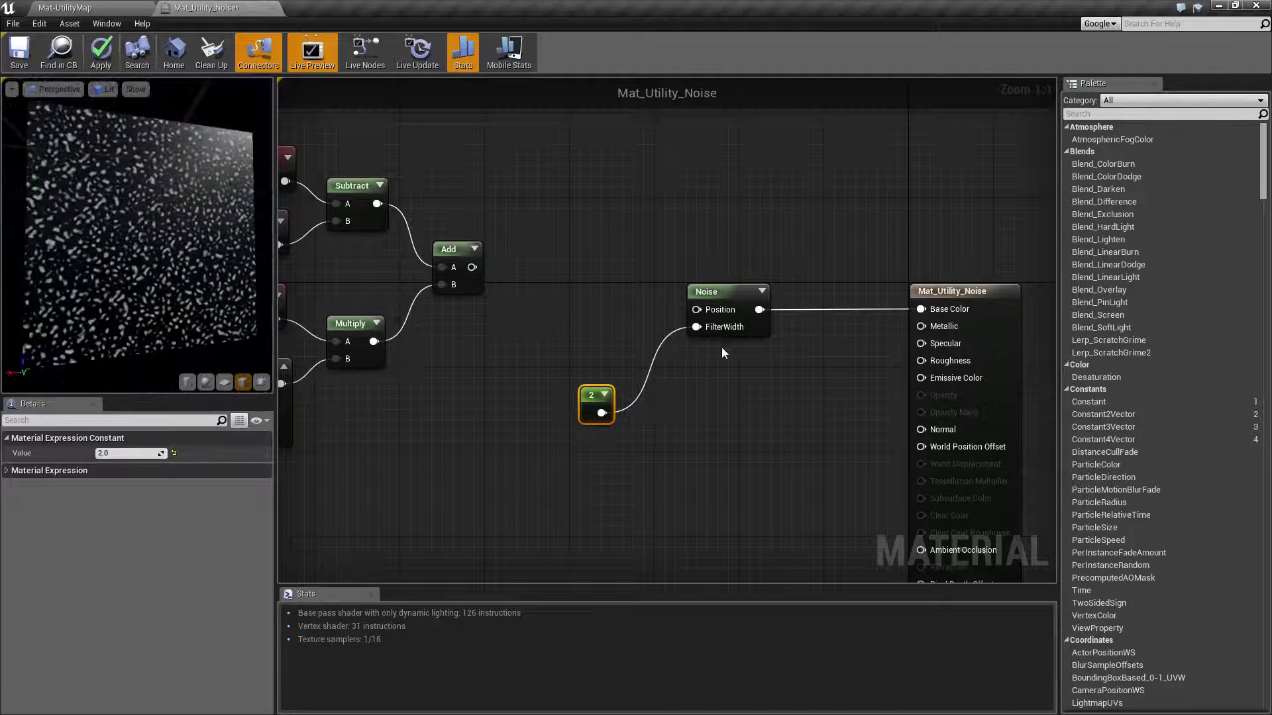
mouse_move(720, 328)
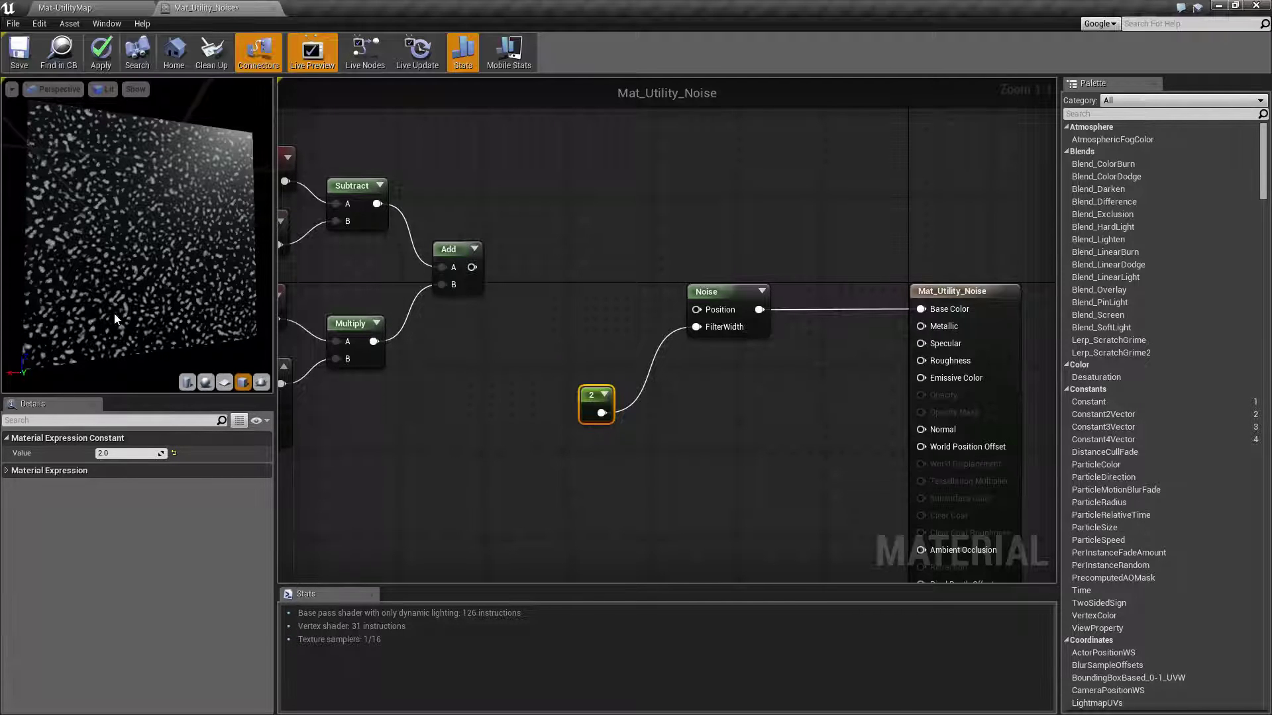
- Lower the constant feeding the Noise node's FilterWidth through 1, 0.5 and 0, comparing the pattern in the preview
mouse_move(153, 246)
right_mouse_down()
mouse_move(153, 318)
mouse_move(153, 264)
right_mouse_up()
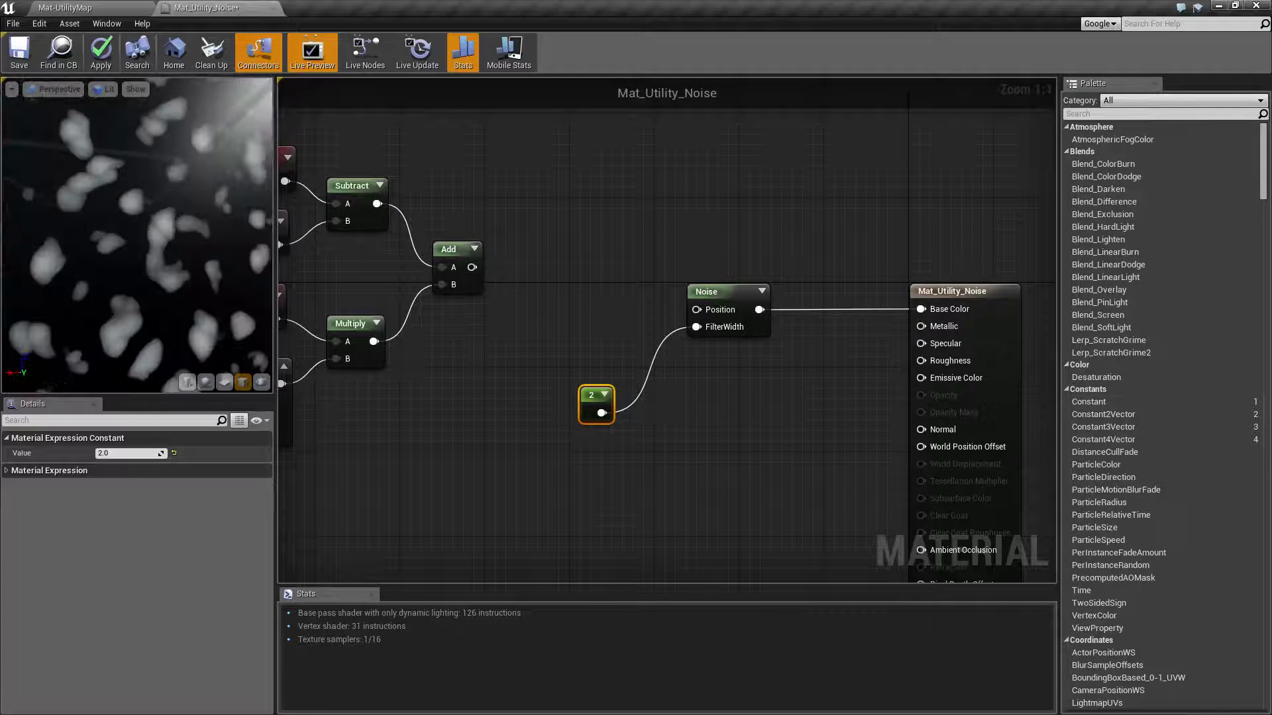
left_click_drag(179, 252, 174, 255)
left_click_drag(117, 456, 118, 456)
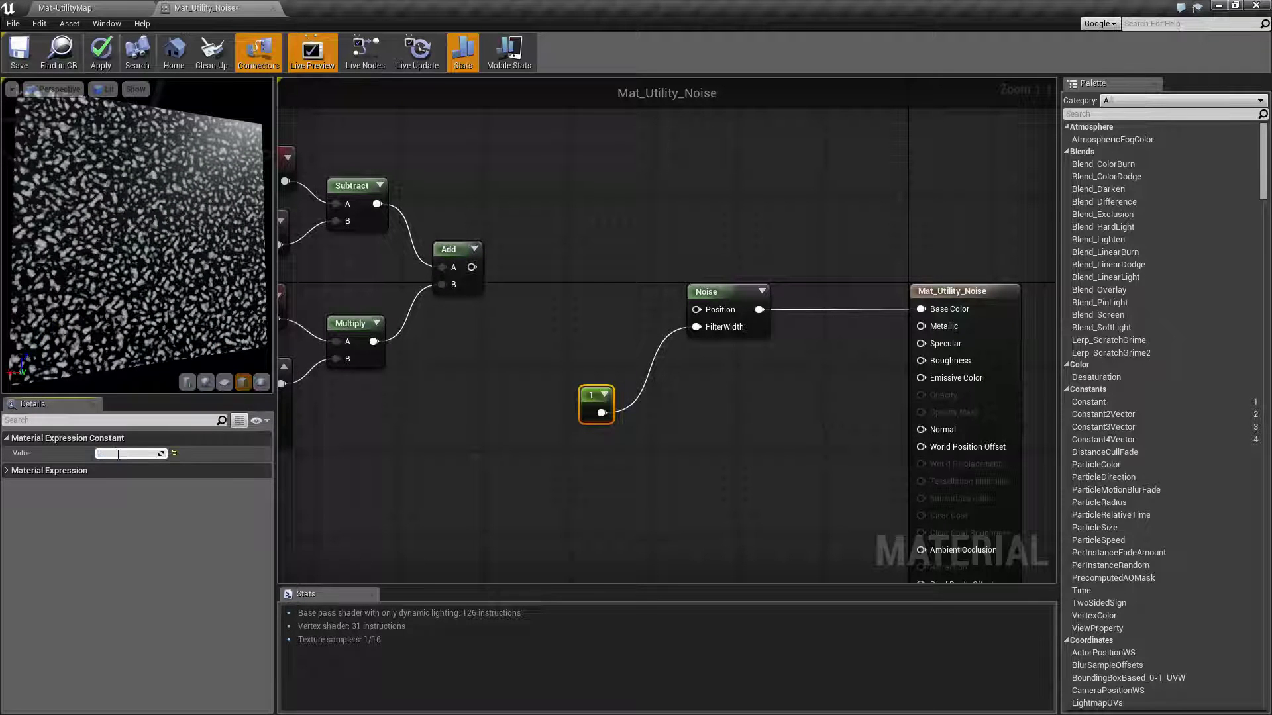
type("0.5")
key("Return")
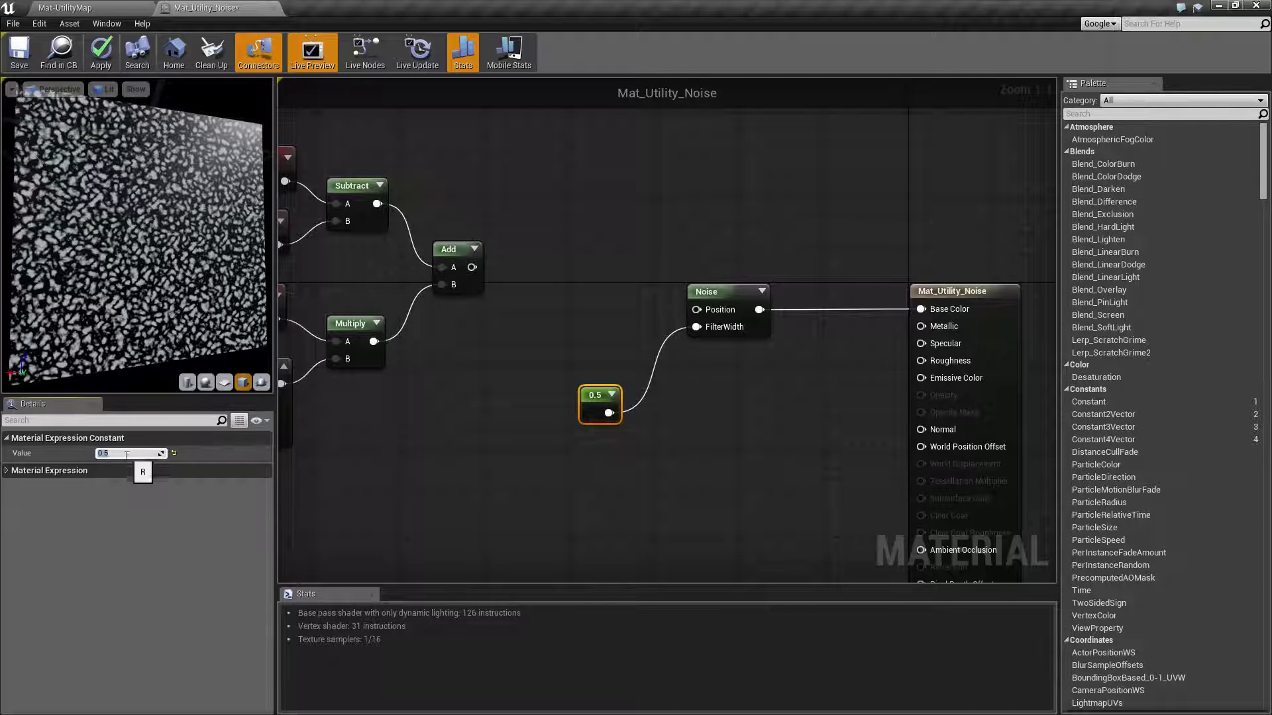
type("0")
key("Return")
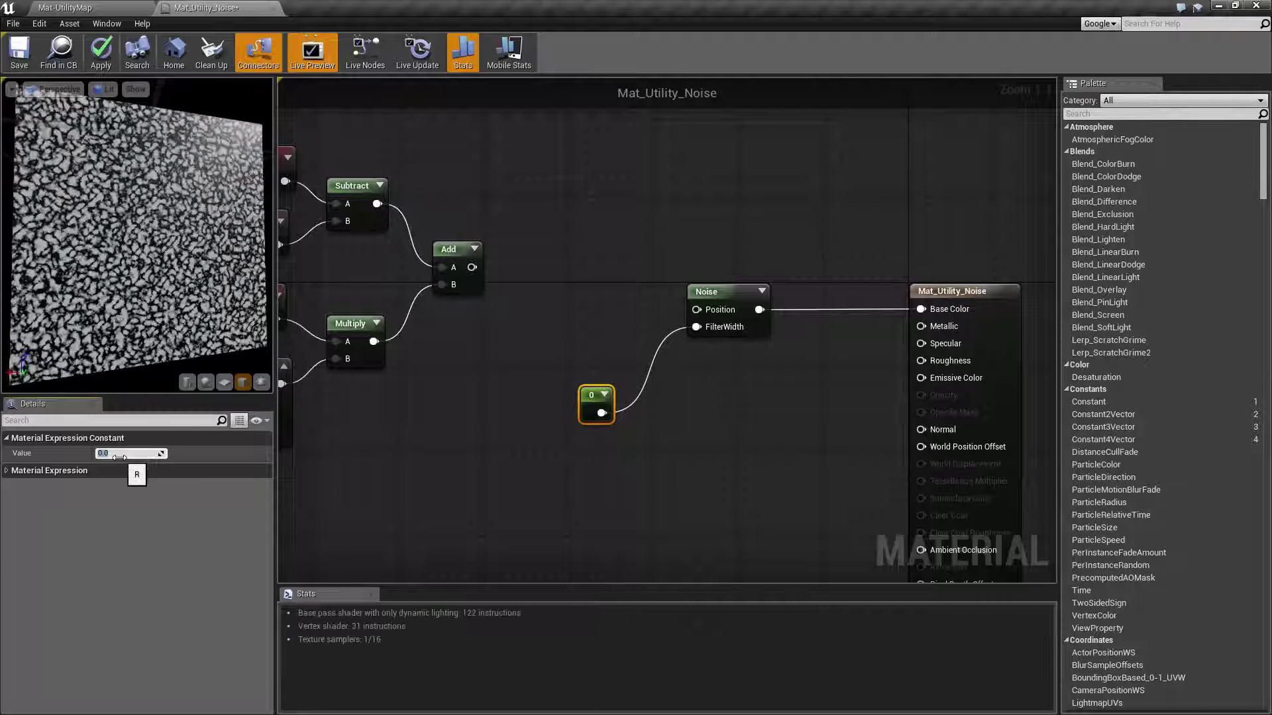
left_click(559, 432)
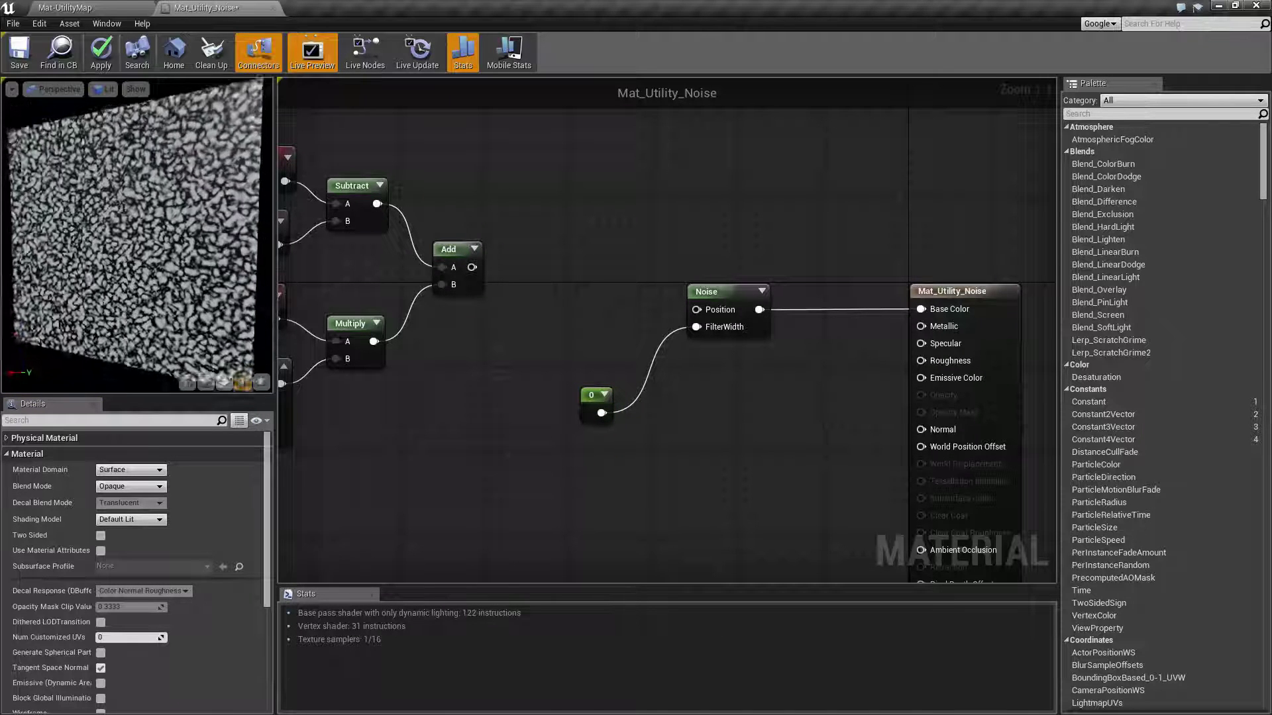
left_click(707, 298)
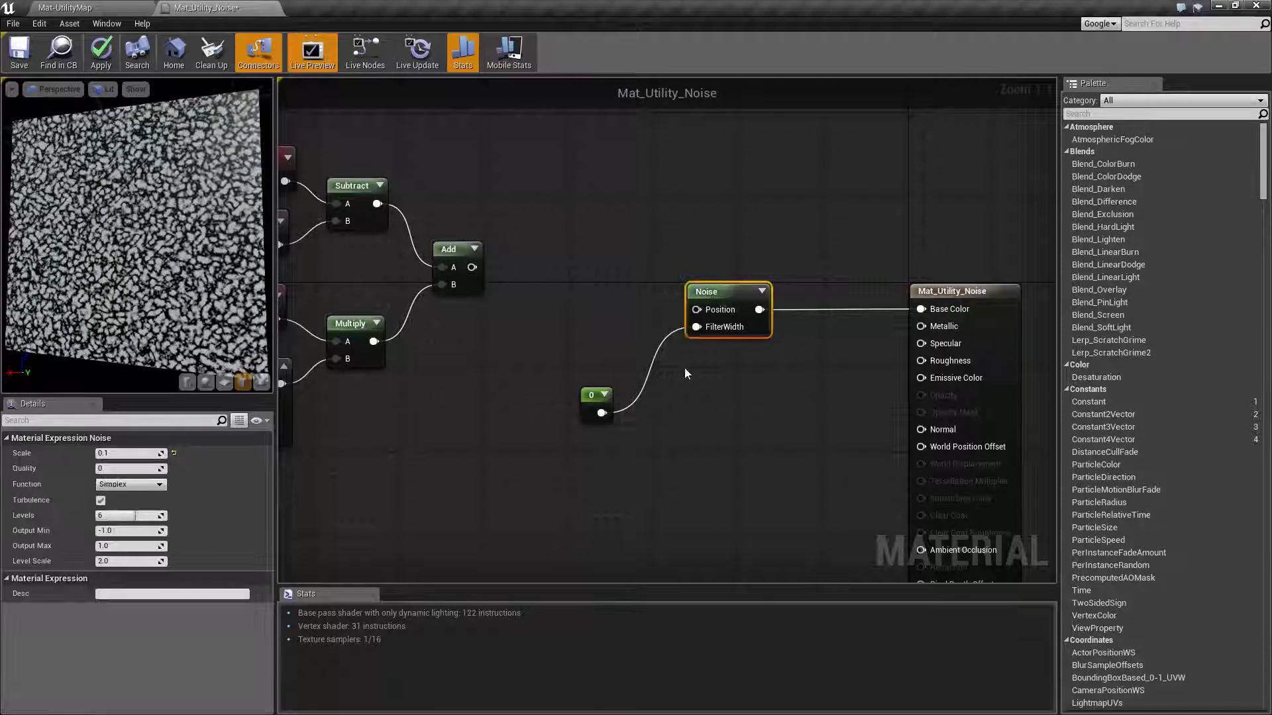
- Raise the FilterWidth constant to 2 and then 3, and inspect the pattern in the preview
left_click(598, 403)
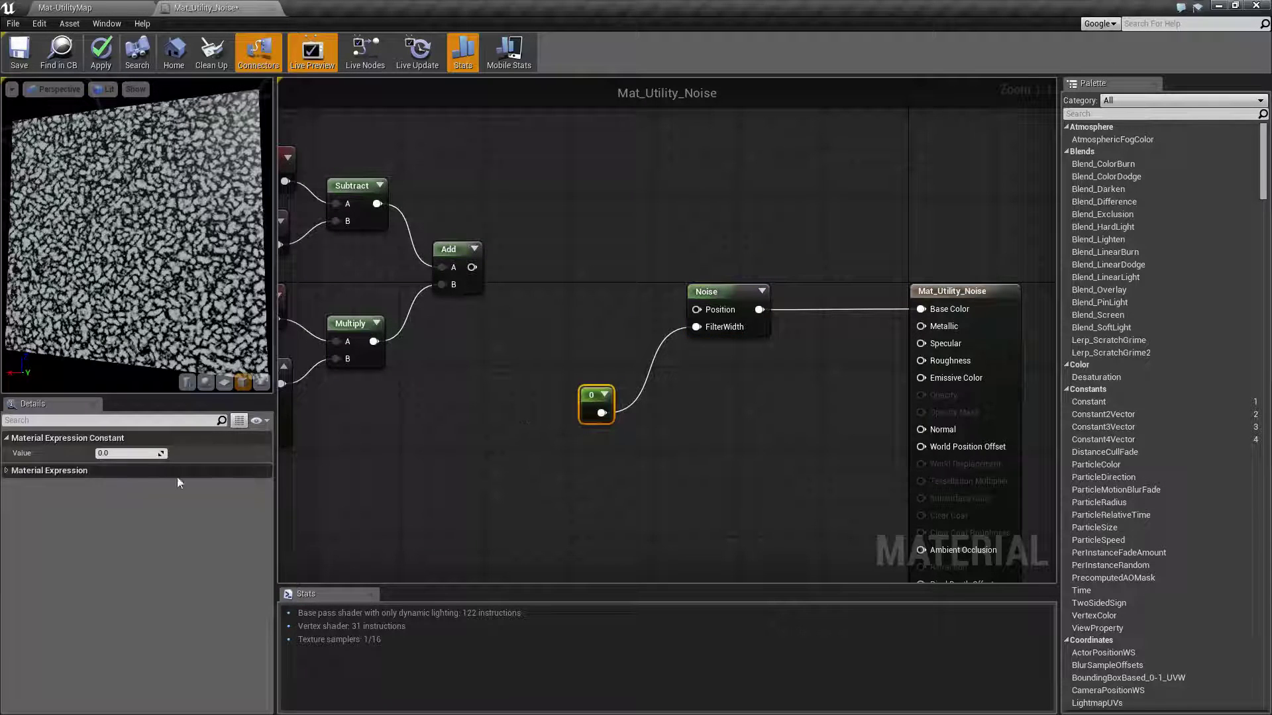
left_click(126, 454)
type("2")
key("Return")
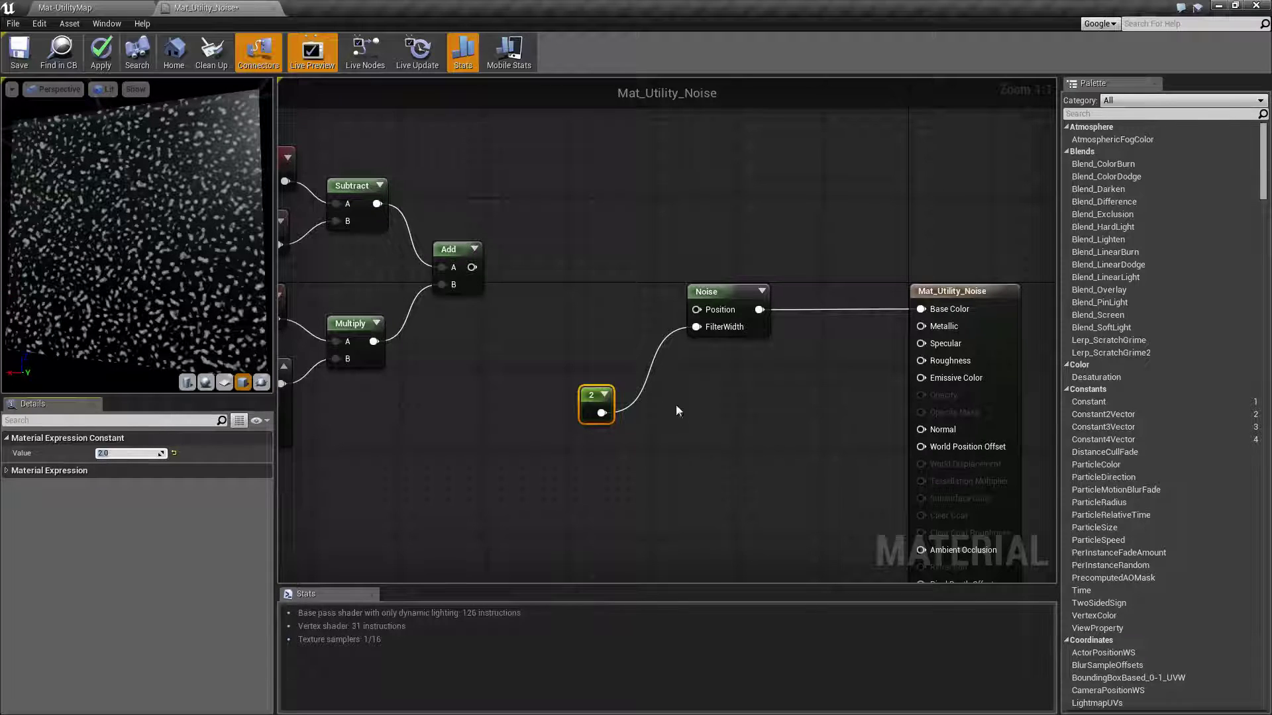
type("3")
key("Return")
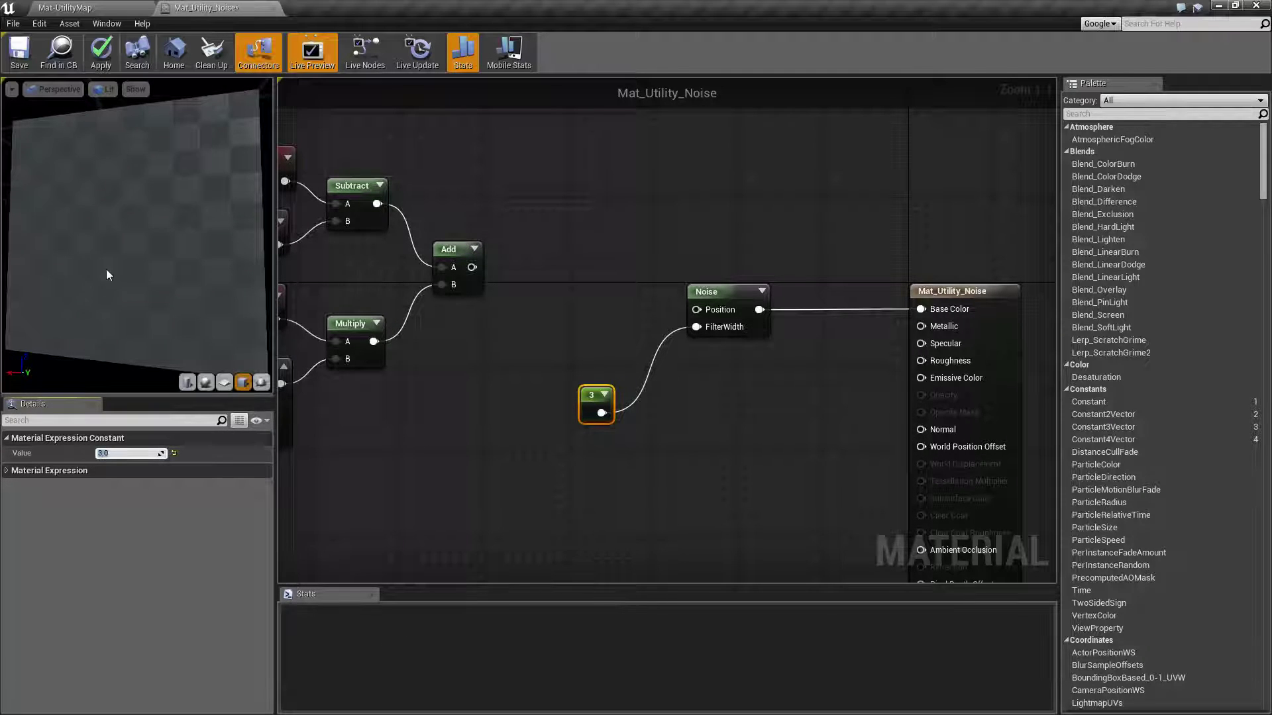
left_click_drag(106, 269, 145, 258)
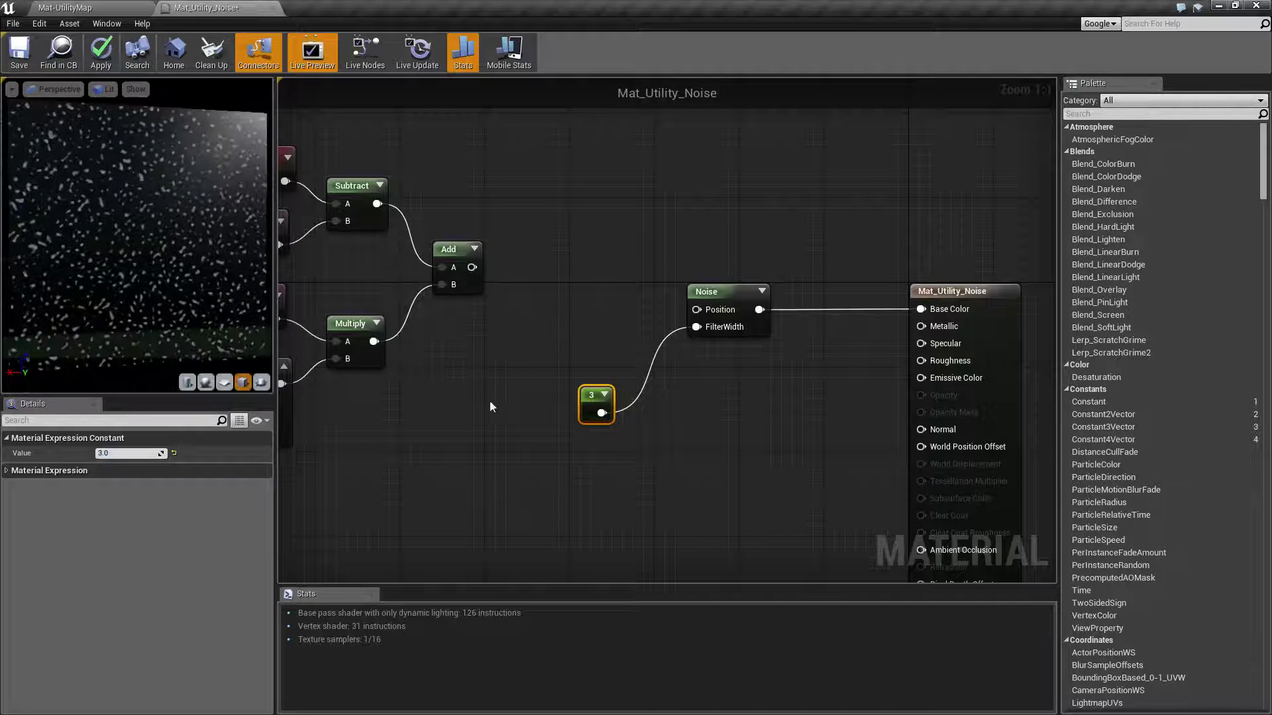
- Disconnect the constant from the Noise node's FilterWidth input
left_click(706, 323, "alt")
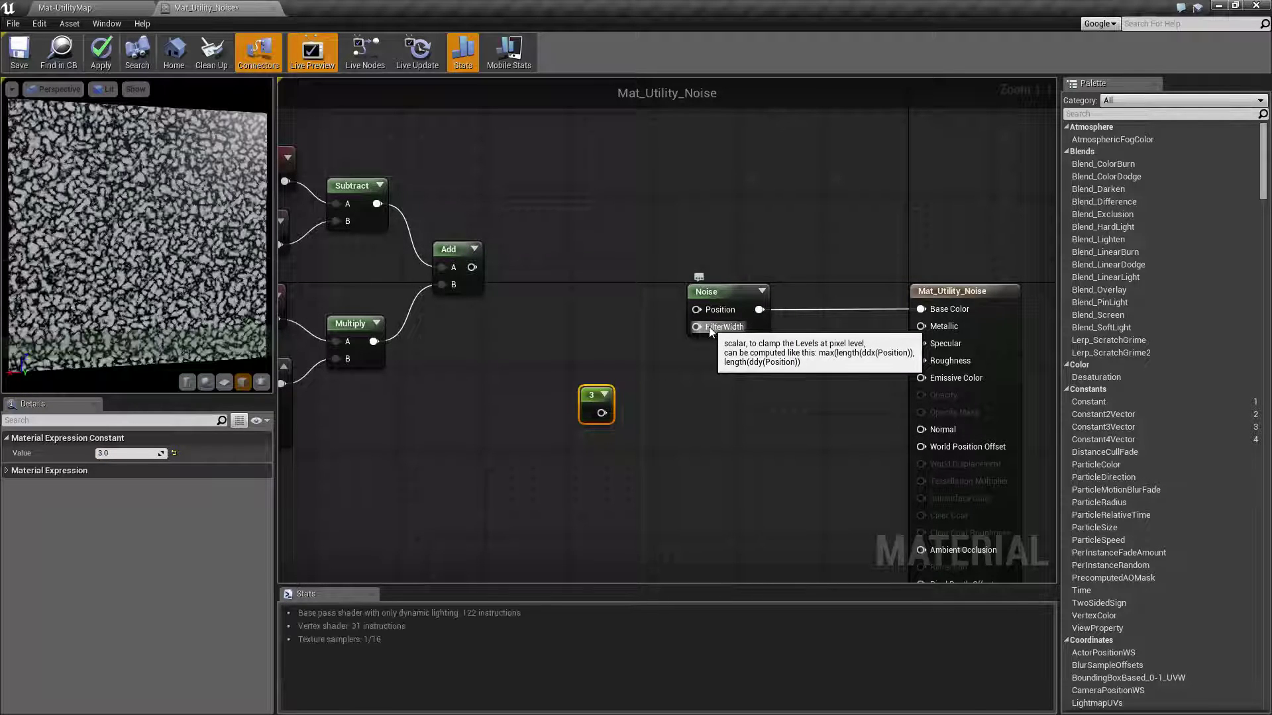
left_click(692, 372)
right_click_drag(555, 337, 647, 286)
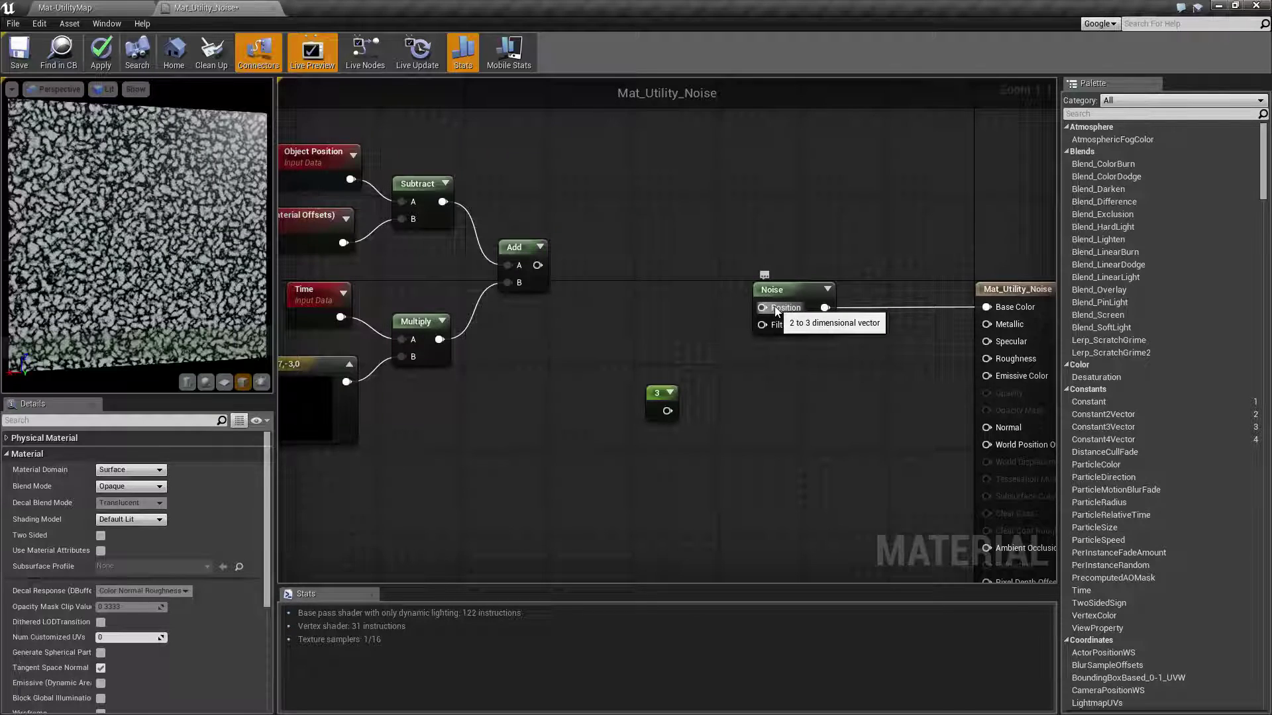
- Try feeding a 0,0 Constant2Vector into the Noise node's Position input and applying the material, then abort and delete the vector
left_click(637, 205)
left_click_drag(665, 232, 763, 307)
left_click(88, 49)
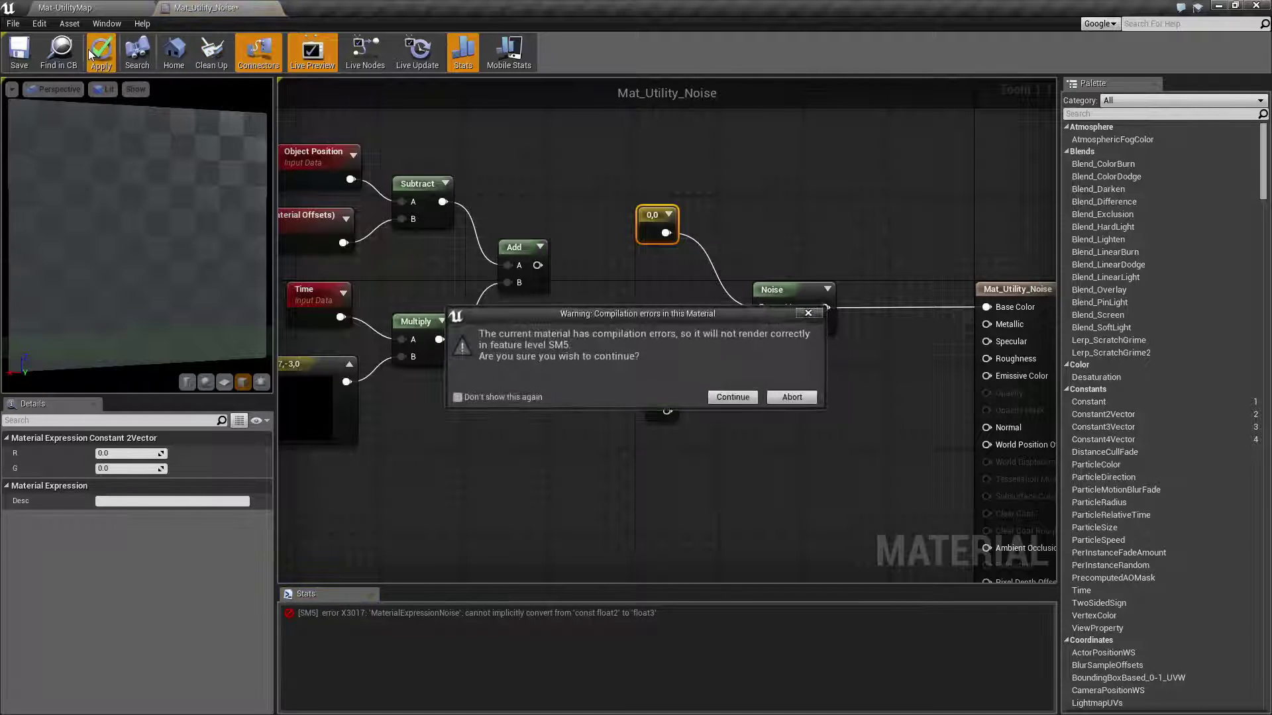
left_click(792, 397)
left_click(696, 271)
left_click(637, 206)
key("Delete")
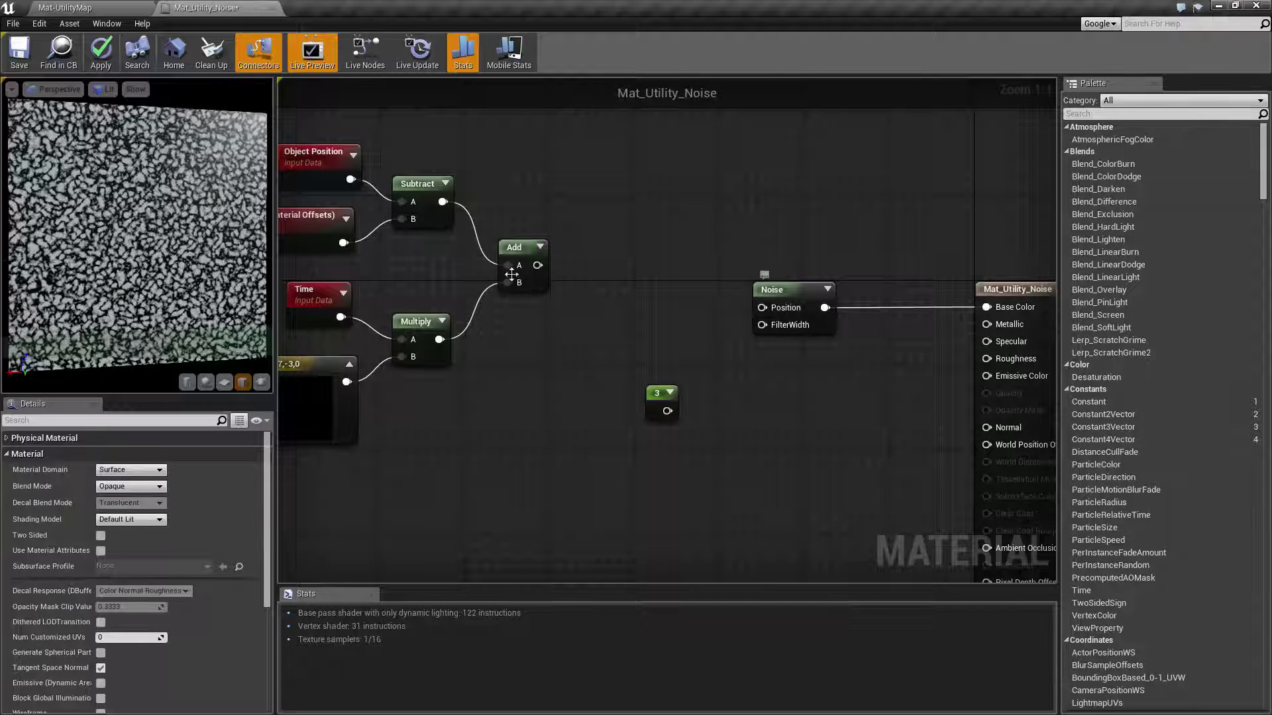
- Connect the Add node's output to the Noise node's Position input and preview the material on a sphere
right_click_drag(662, 321, 734, 304)
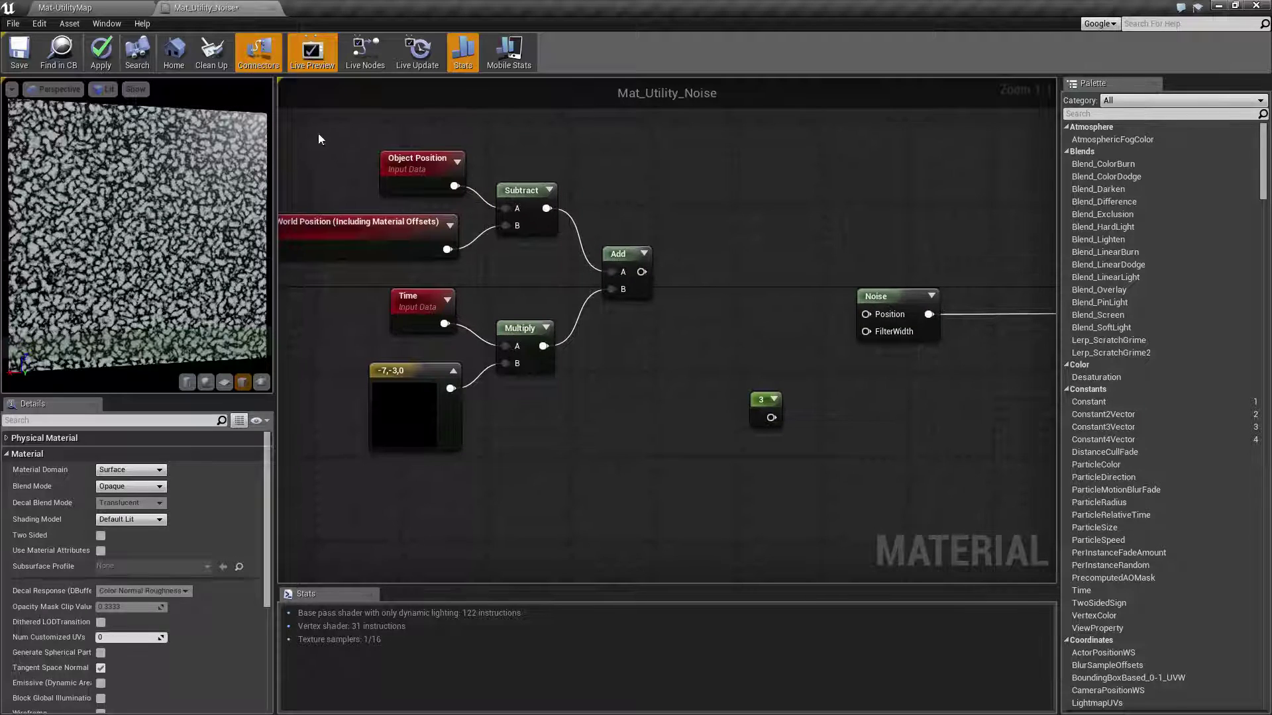
left_click_drag(317, 139, 629, 447)
left_click(642, 383)
left_click_drag(642, 272, 881, 317)
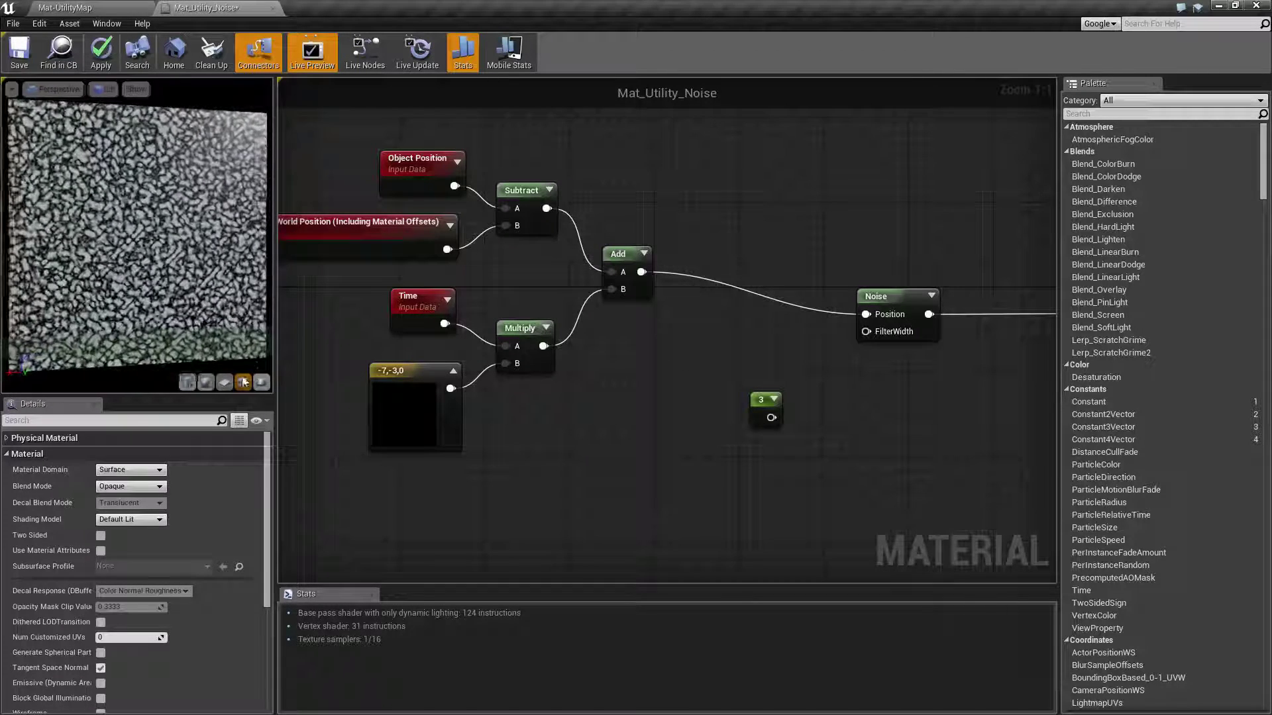
left_click(206, 382)
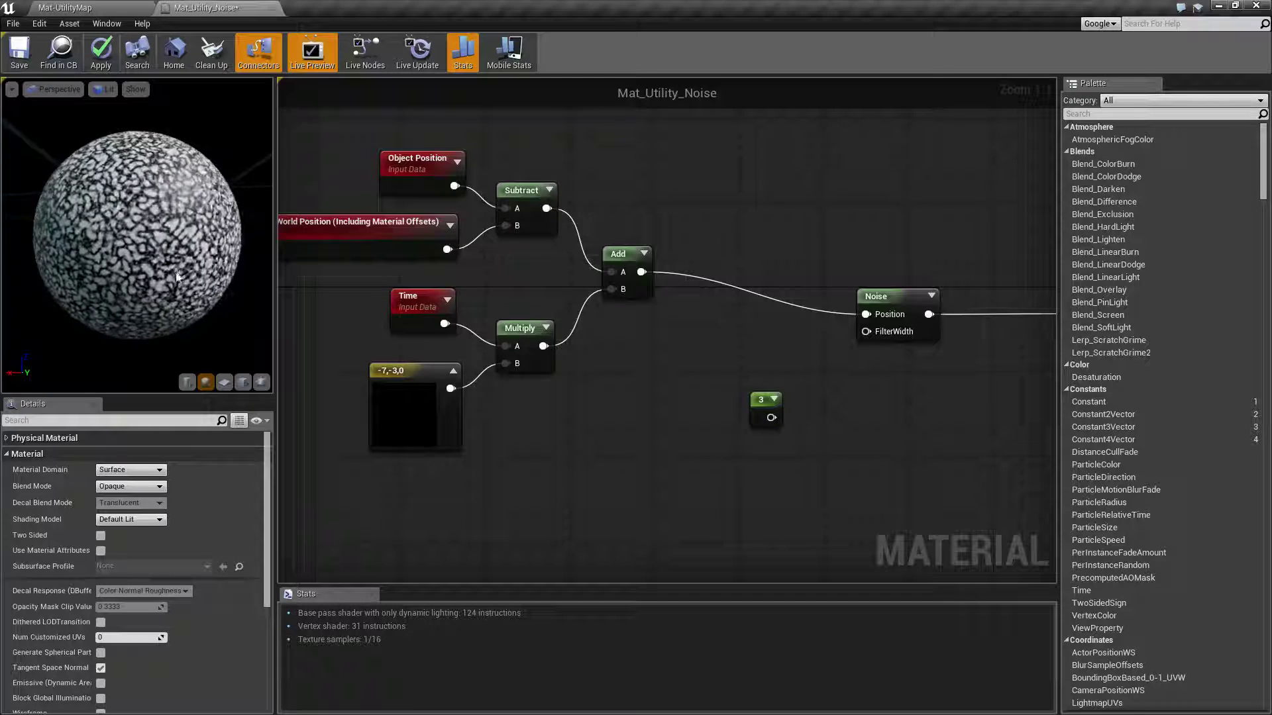
- Examine the world position, object position and time nodes that drive the Noise node's Position input
right_click_drag(882, 295, 955, 298)
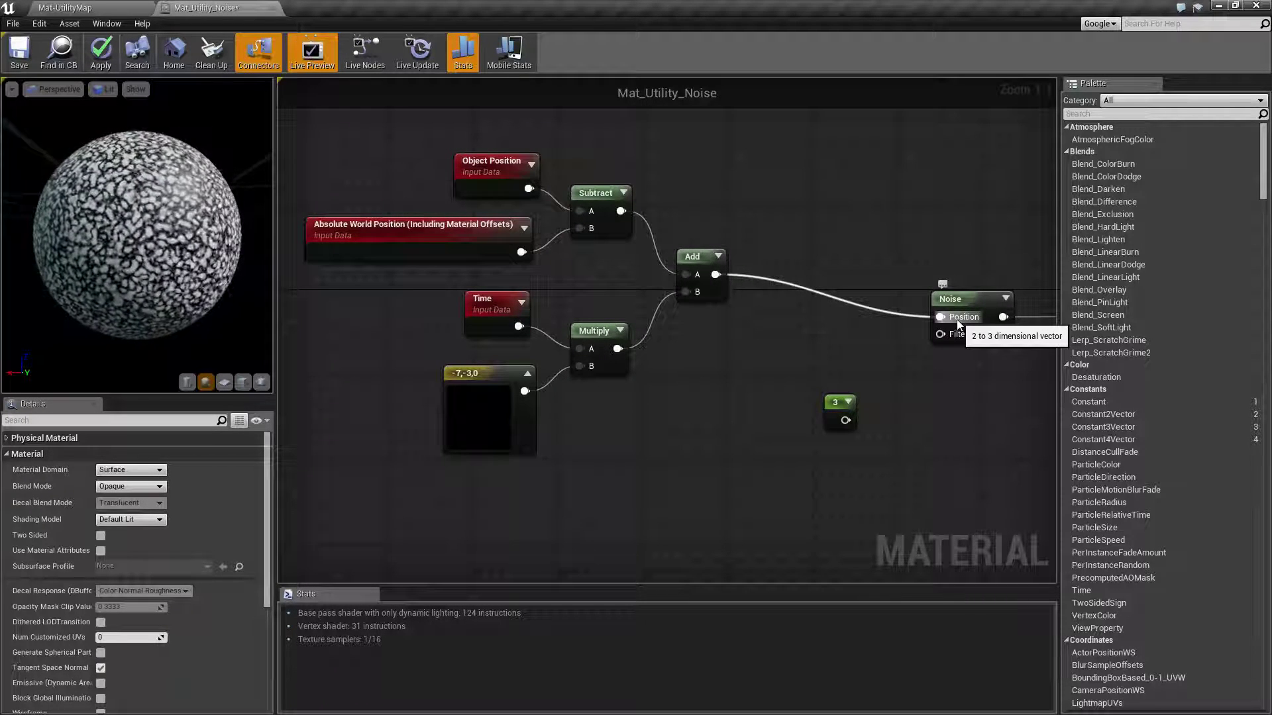
right_click_drag(750, 355, 804, 371)
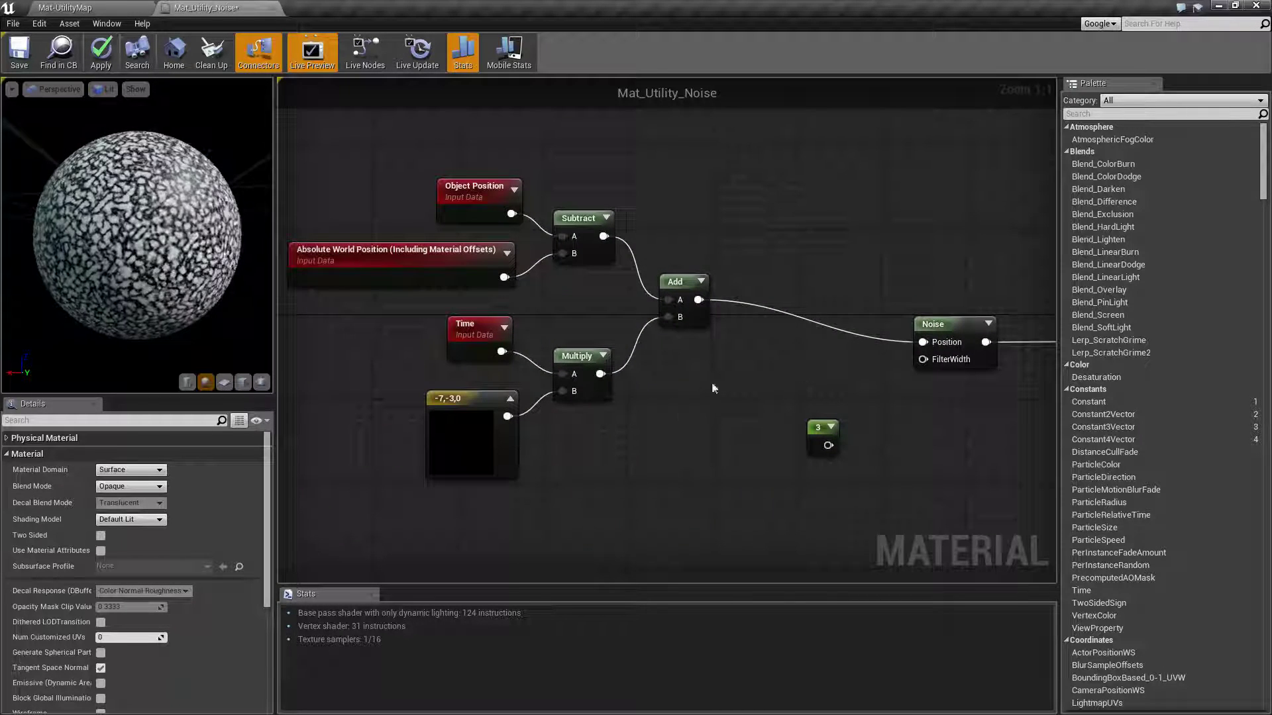
left_click_drag(699, 432, 461, 199)
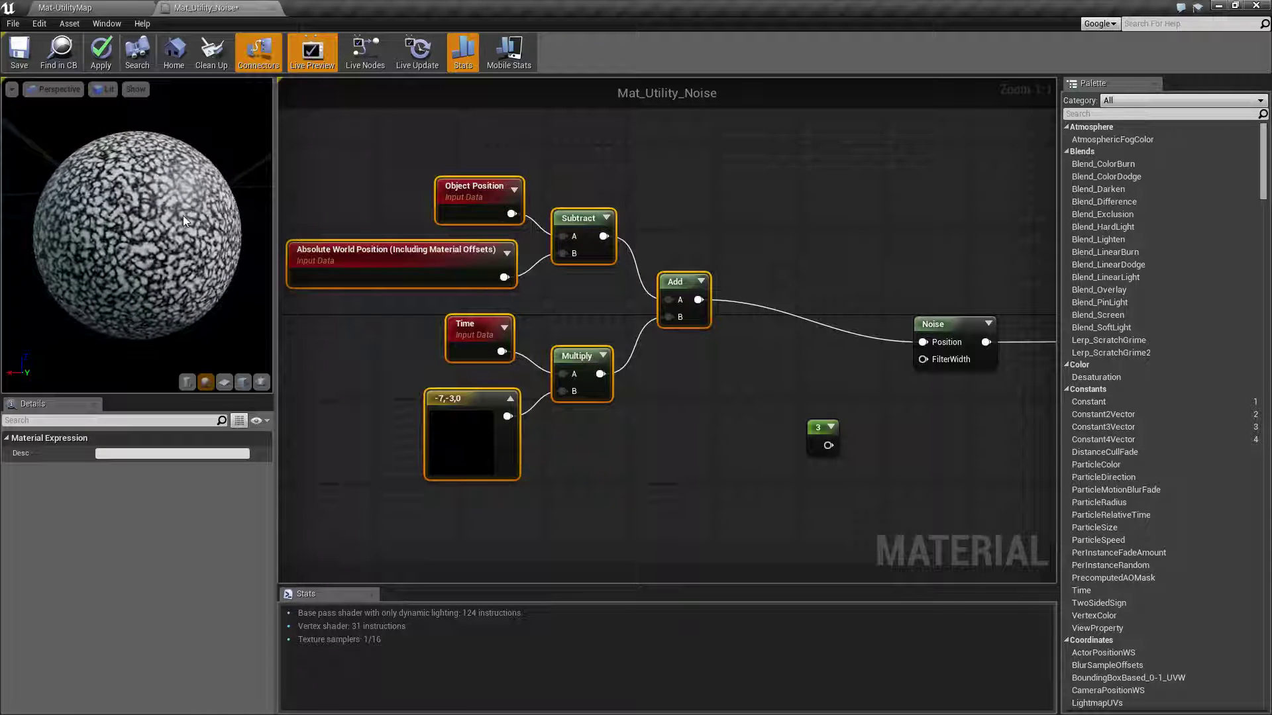
left_click(473, 338)
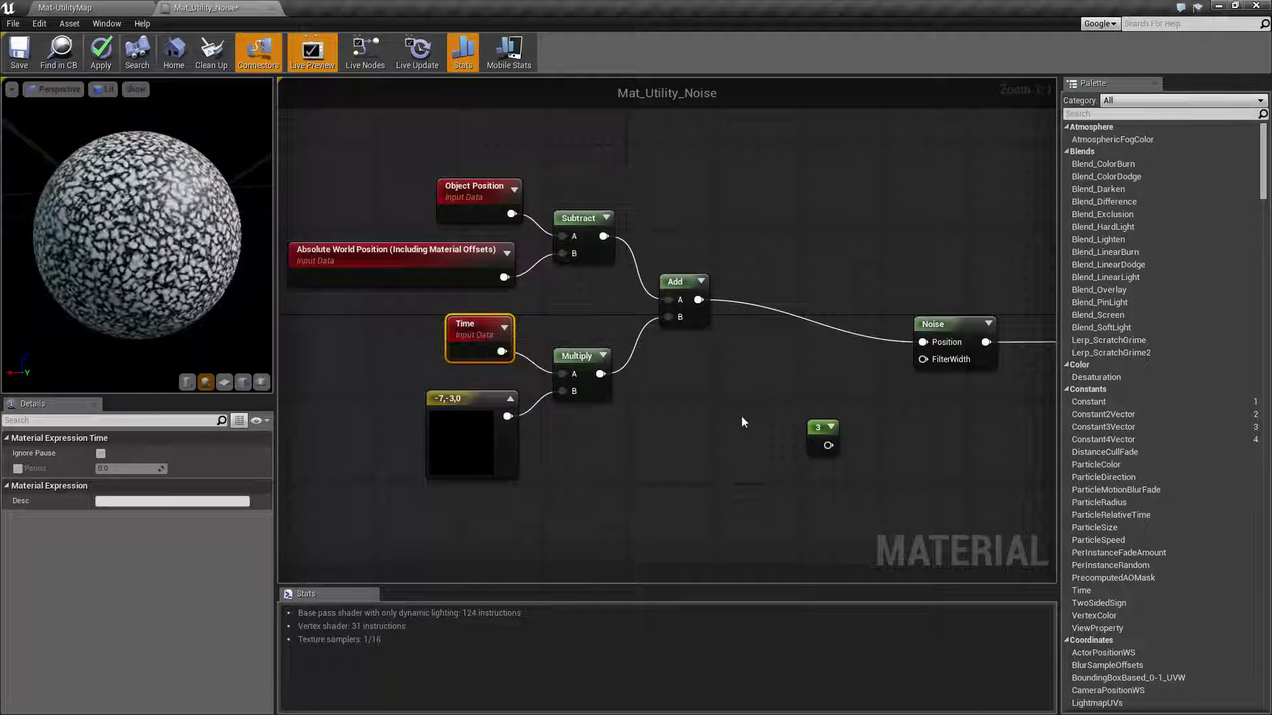
left_click(457, 414)
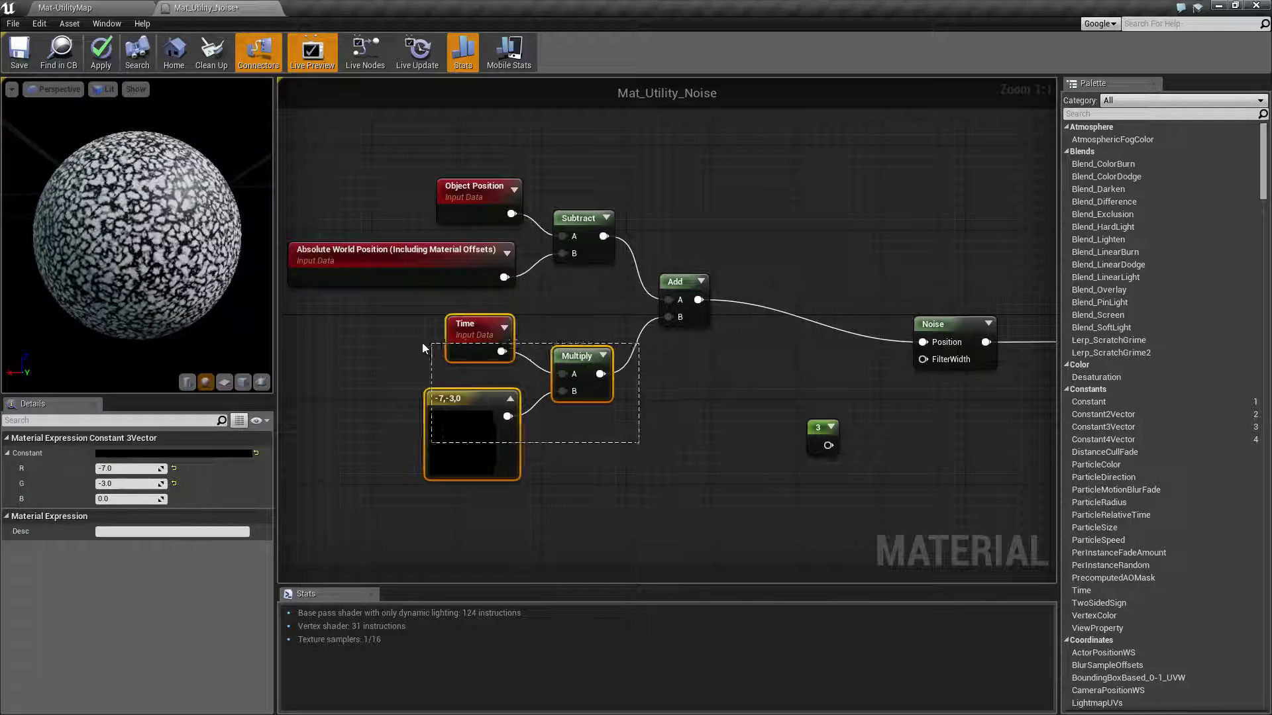
left_click(689, 442)
right_click_drag(736, 344, 721, 394)
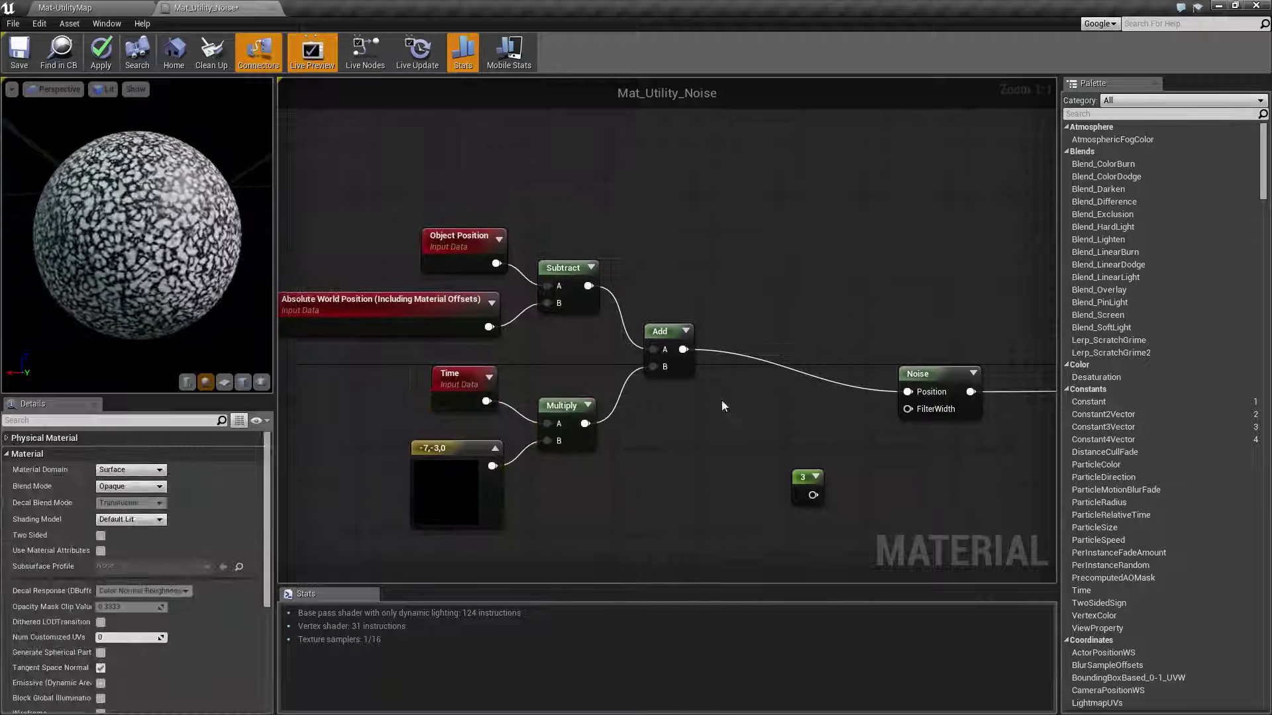
left_click_drag(375, 183, 741, 328)
left_click(739, 463)
right_click_drag(739, 463, 793, 447)
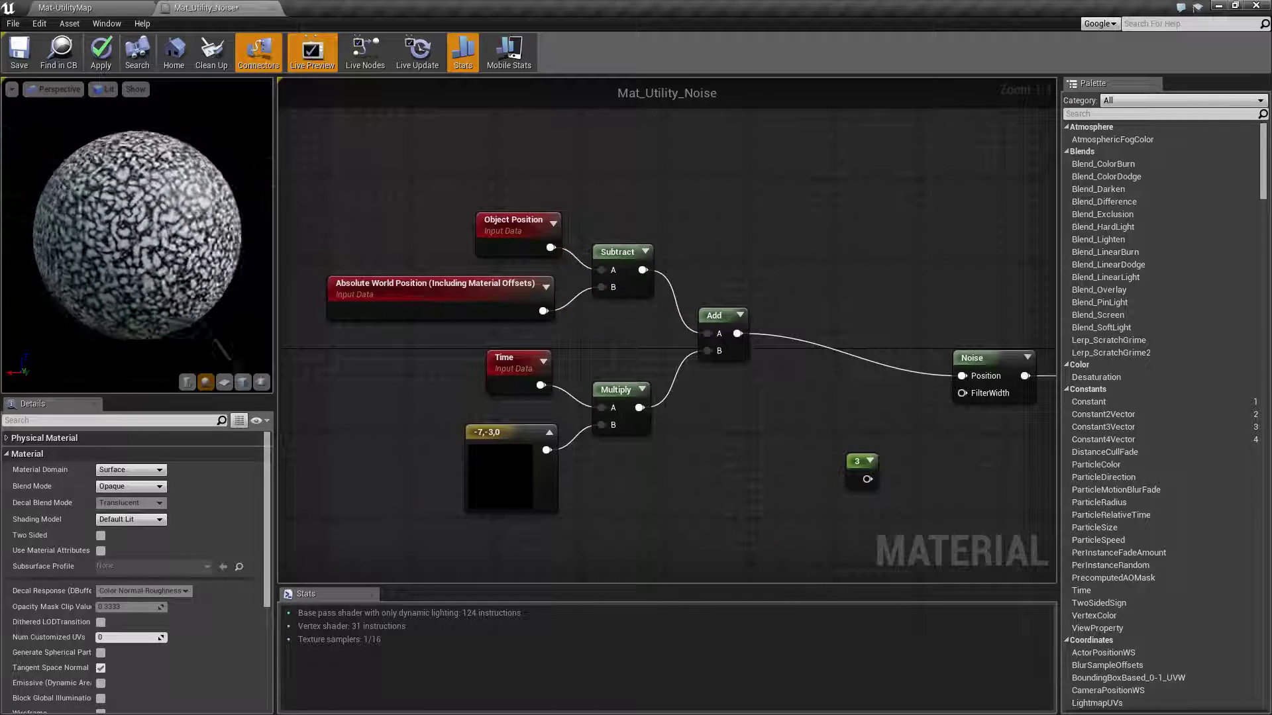
- Set the R and G components of the Constant3Vector multiplied with Time to 0 and check the preview
left_click(473, 447)
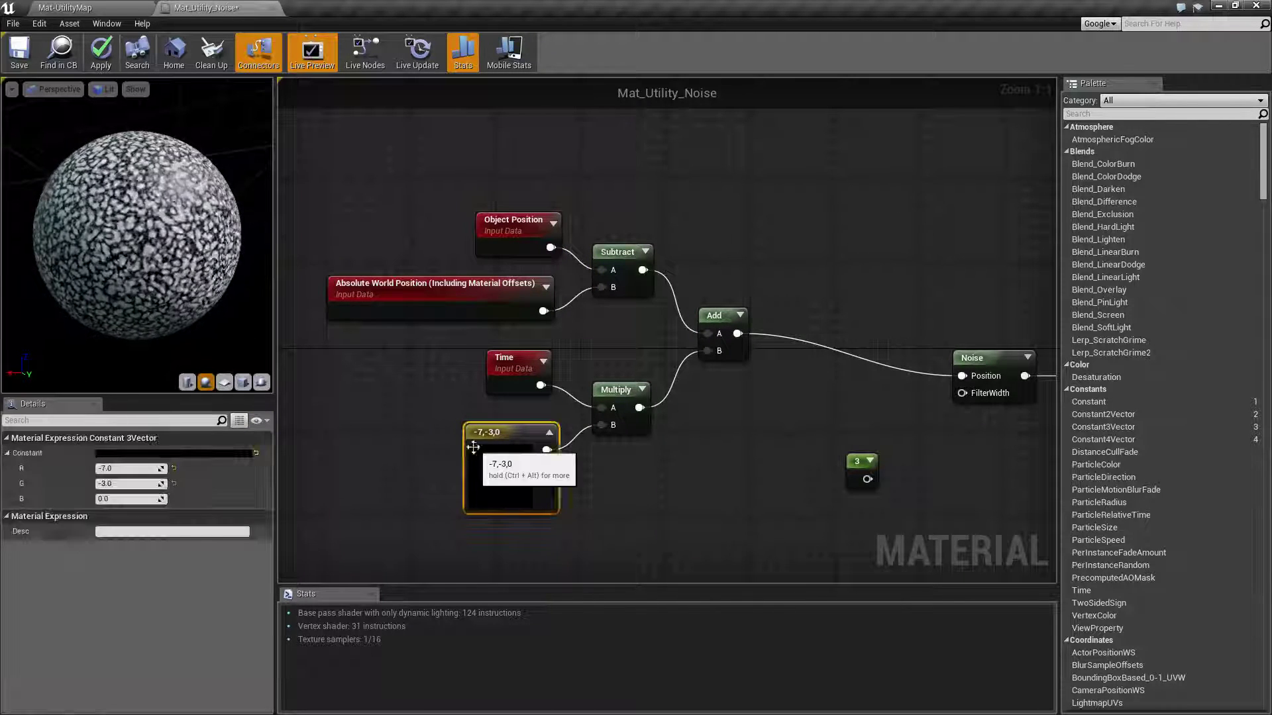
left_click(127, 469)
type("0")
key("Tab")
type("0")
key("Tab")
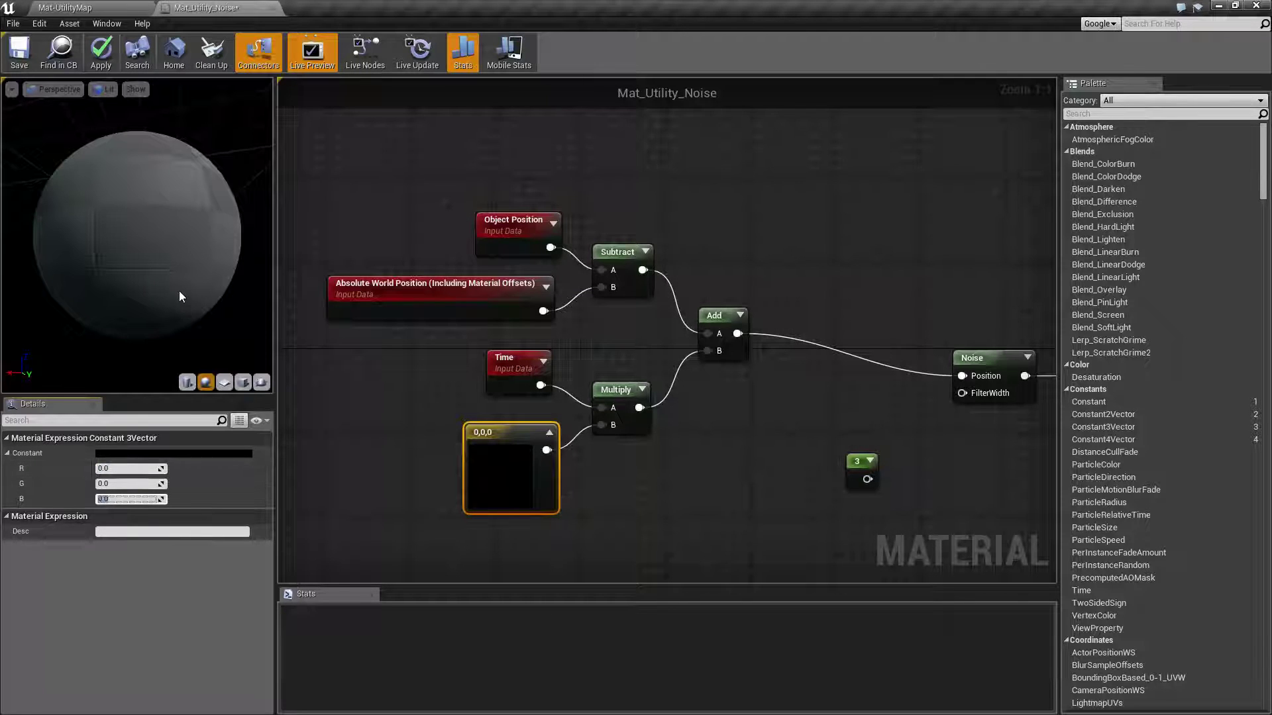
left_click_drag(143, 228, 147, 205)
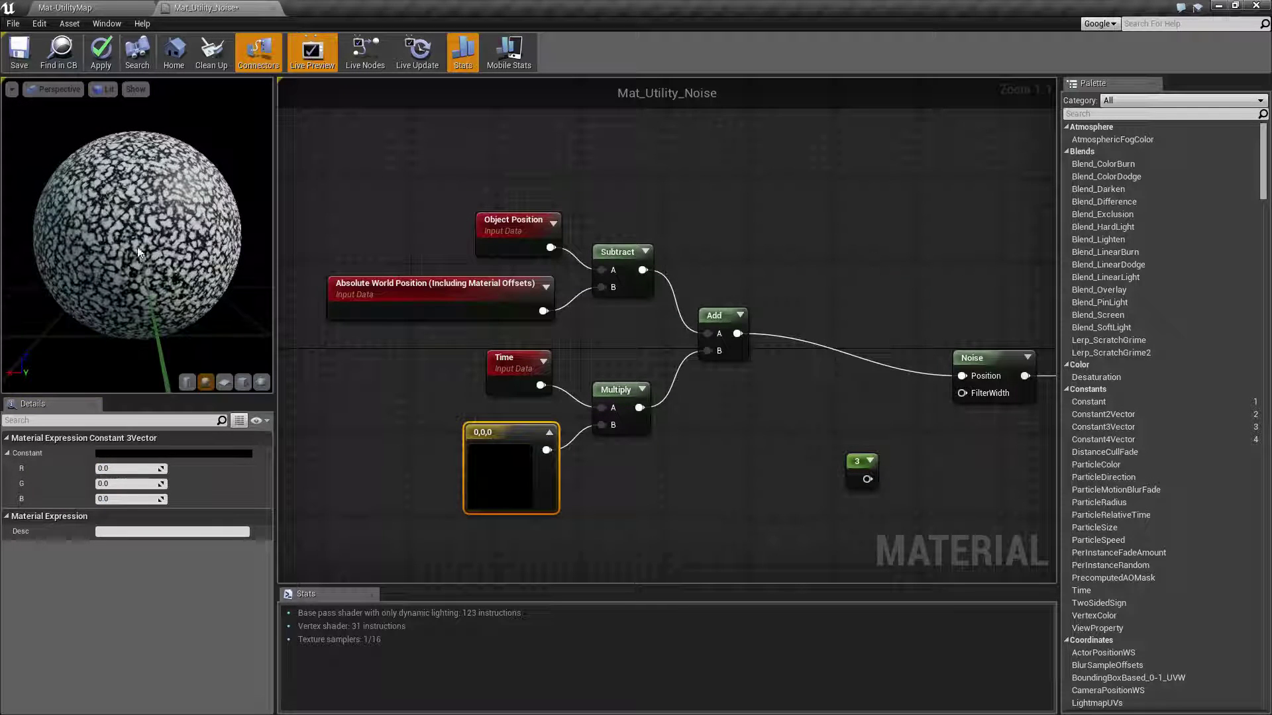
- Set the R component of the Constant3Vector to -10 and inspect the noise movement on the sphere
left_click(118, 469)
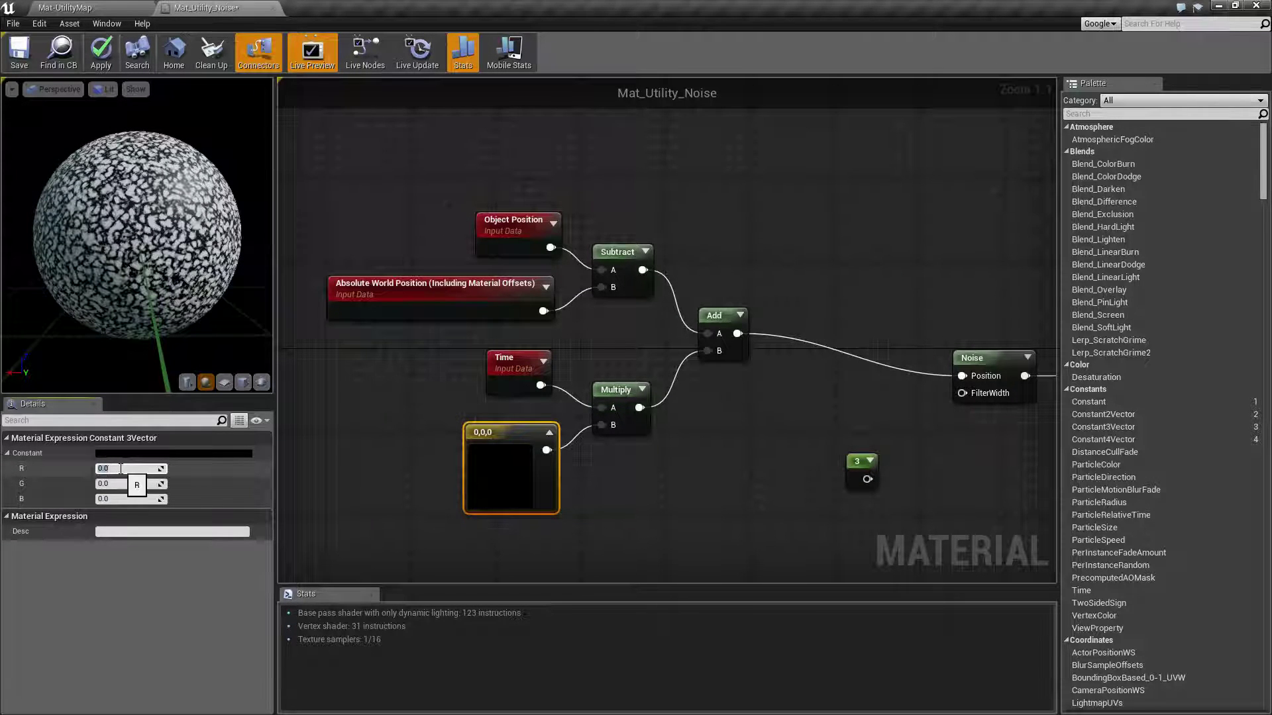
type("-10")
key("Return")
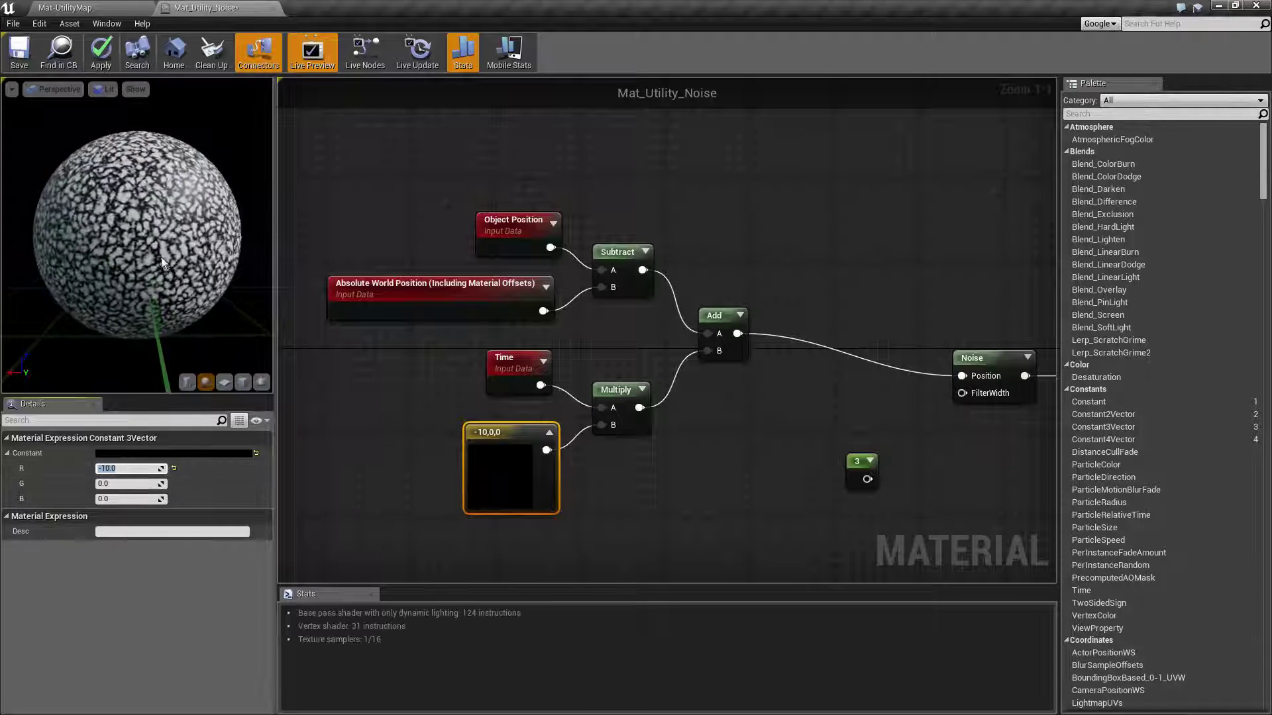
left_click_drag(161, 256, 194, 256)
- Set the G component of the Constant3Vector to 5 and inspect the noise movement on the sphere
left_click(115, 484)
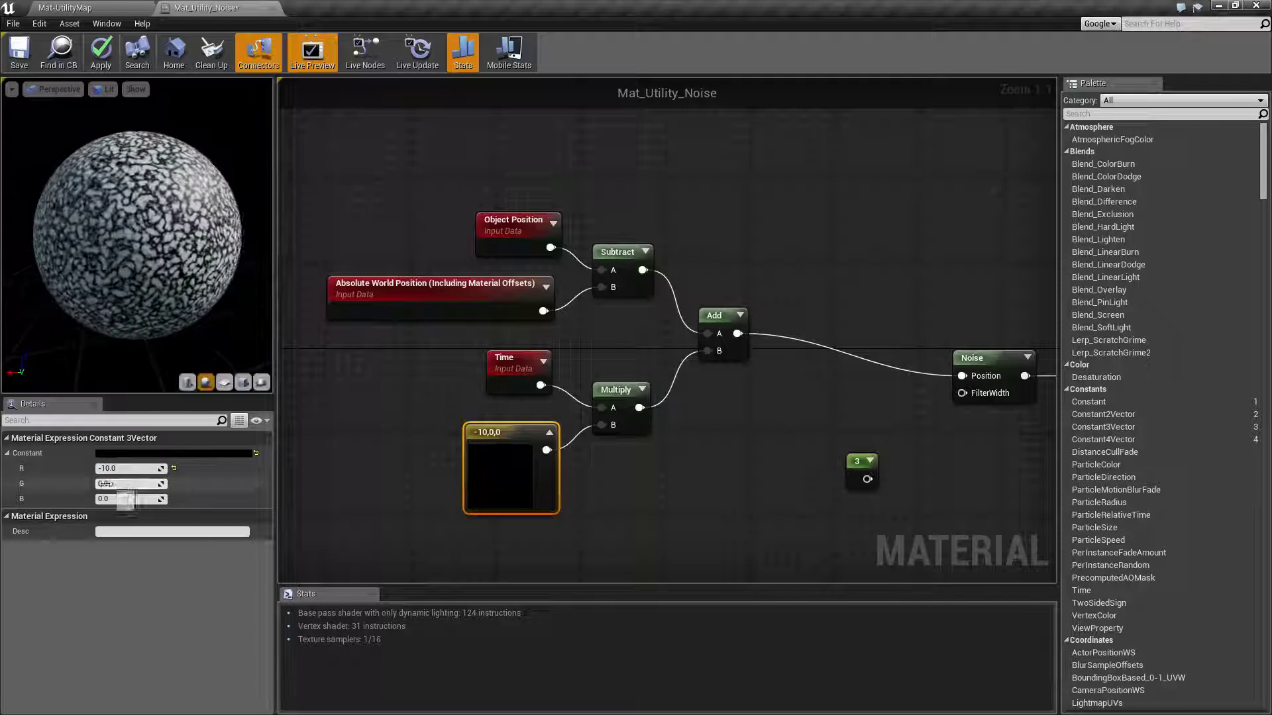
left_click(113, 483)
type("5")
key("Return")
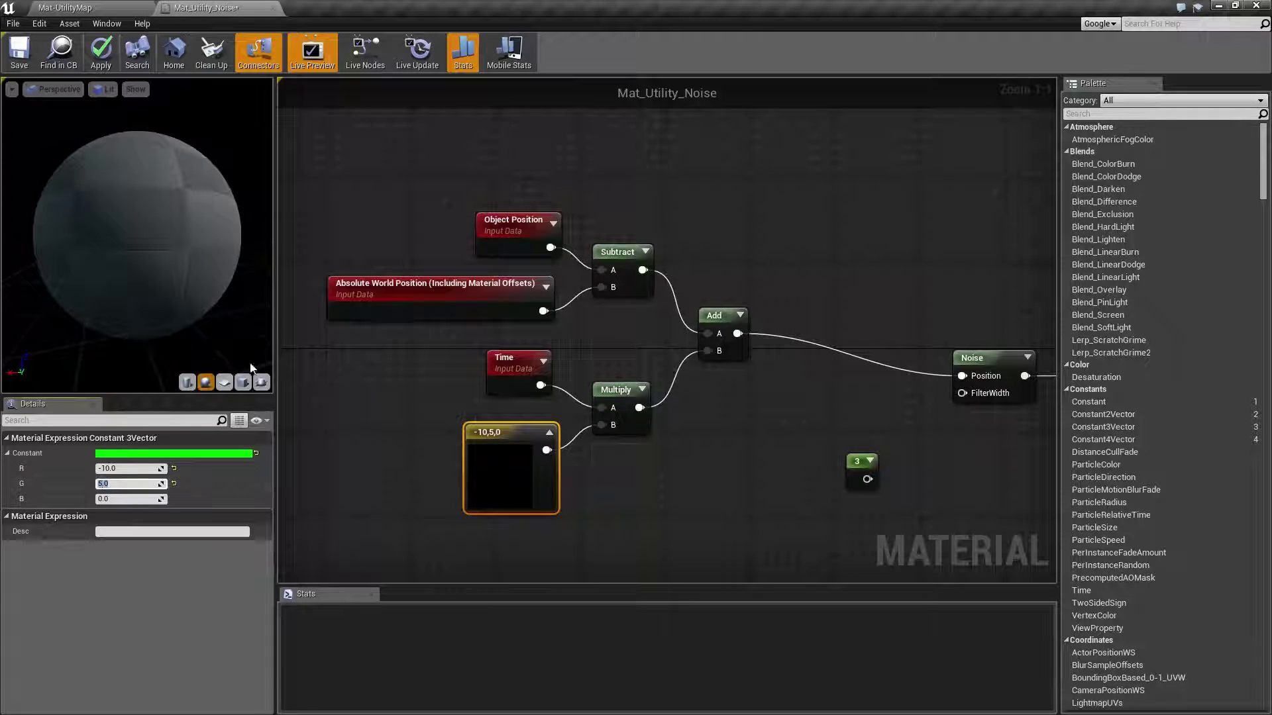
mouse_move(212, 271)
left_mouse_down()
mouse_move(240, 278)
mouse_move(174, 260)
mouse_move(229, 263)
left_mouse_up()
- Review the nodes feeding the Noise node's Position input and apply the material changes
left_click(619, 424)
left_click(684, 515)
right_click_drag(684, 511, 640, 486)
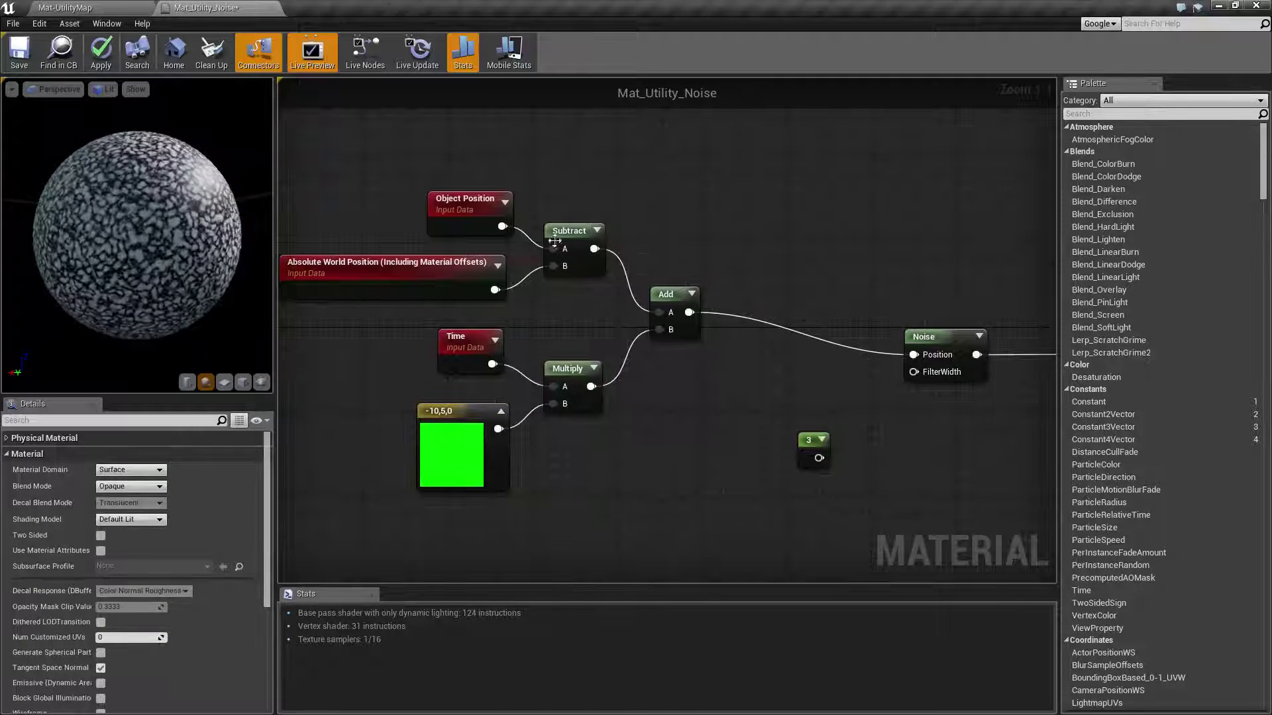
left_click_drag(376, 165, 642, 479)
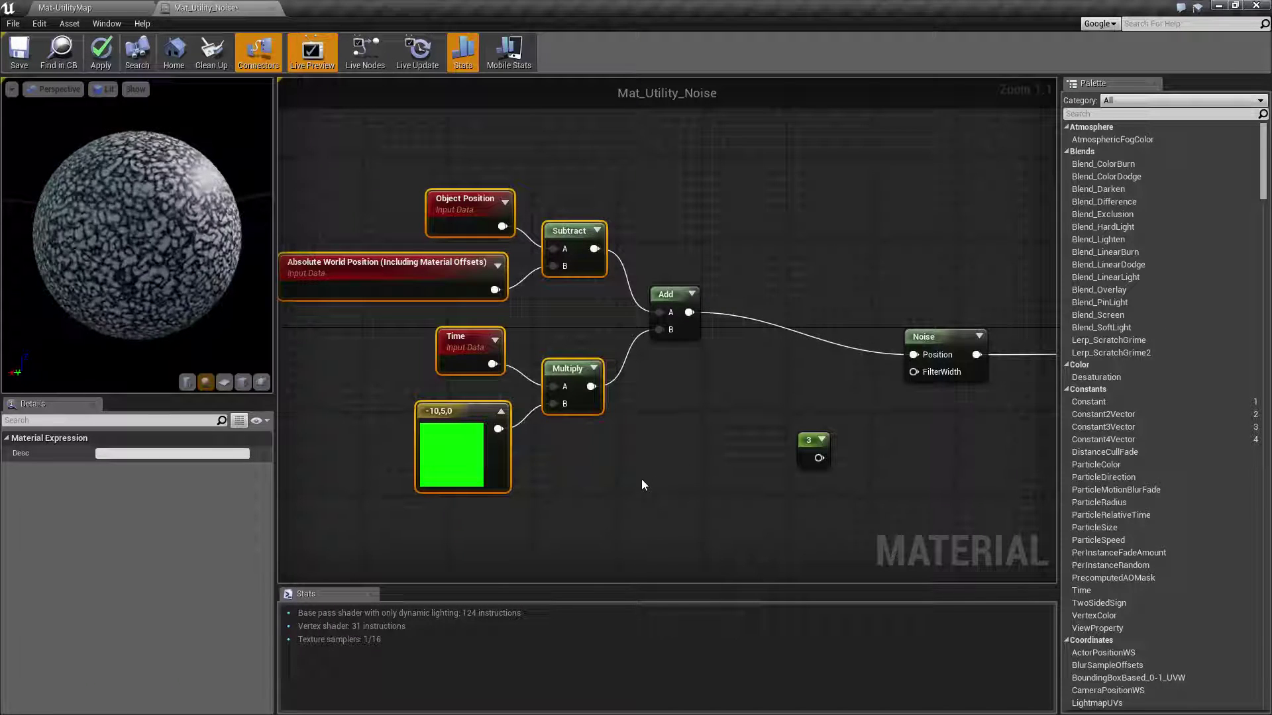
left_click(933, 339)
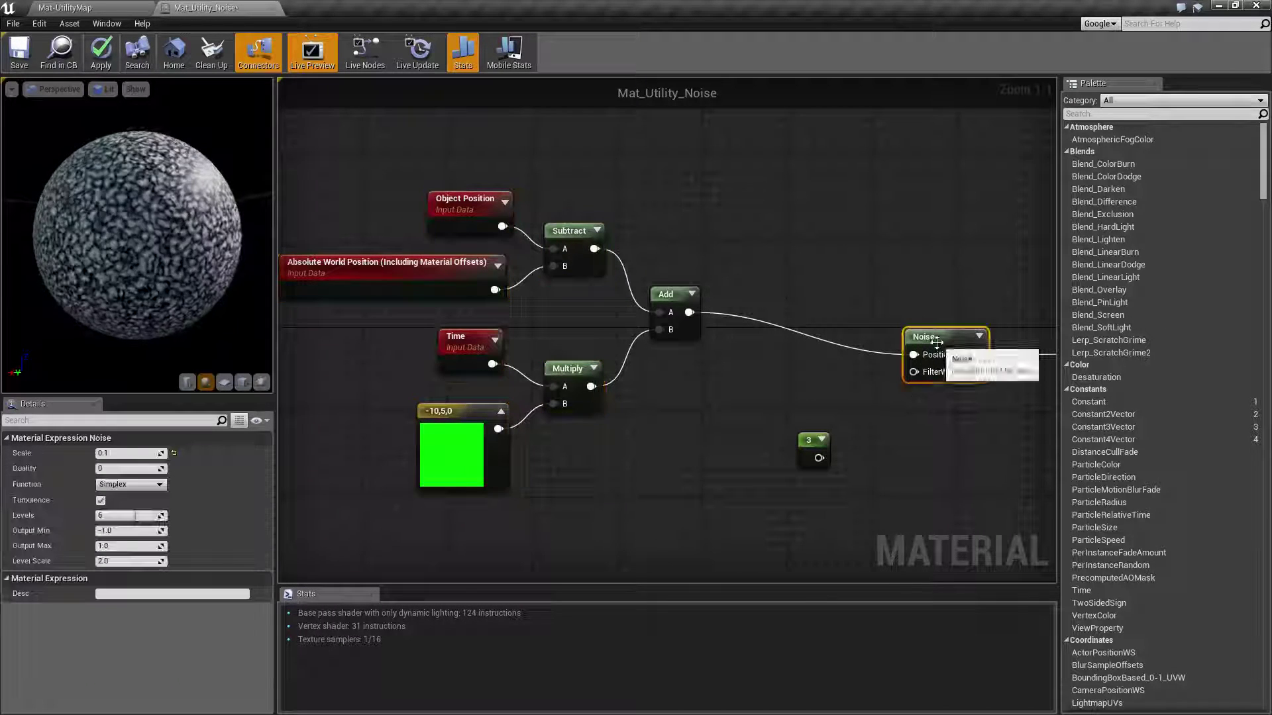
left_click(106, 59)
- Examine the position and panning nodes, followed by the Noise node's settings
left_click_drag(344, 142, 669, 503)
left_click(697, 509)
right_click_drag(695, 379, 452, 343)
left_click(697, 304)
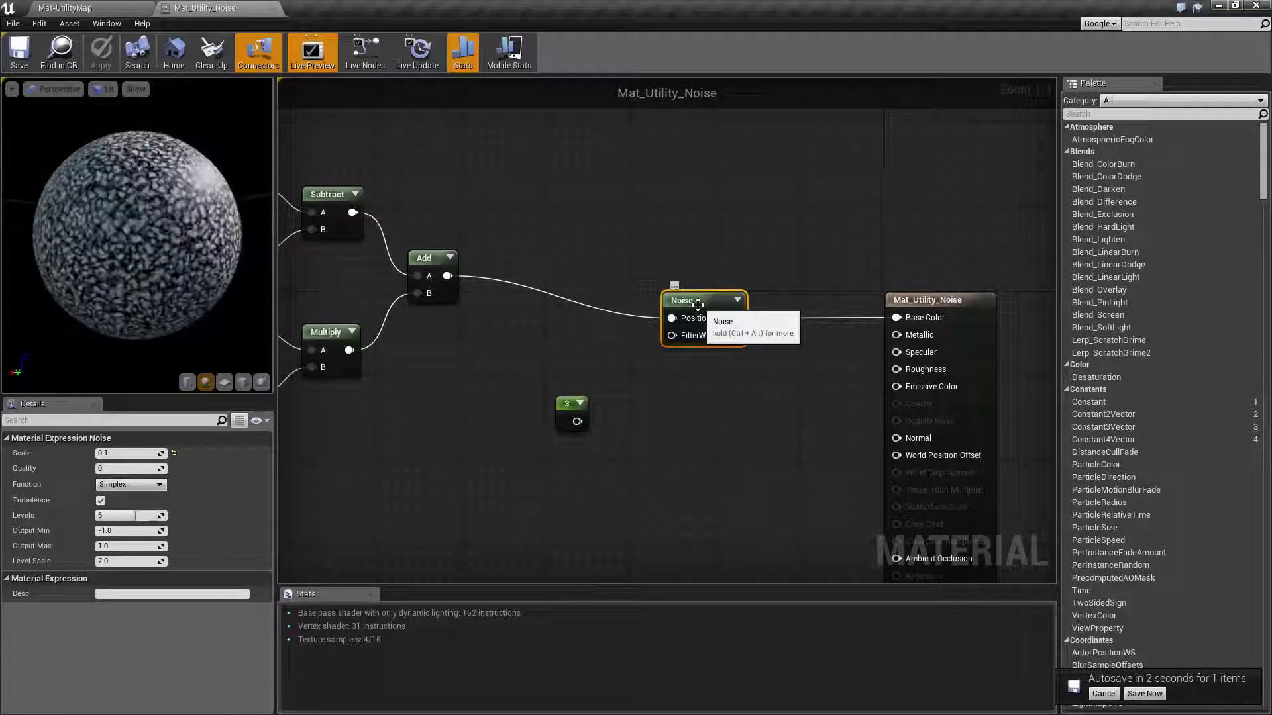
left_click(714, 361)
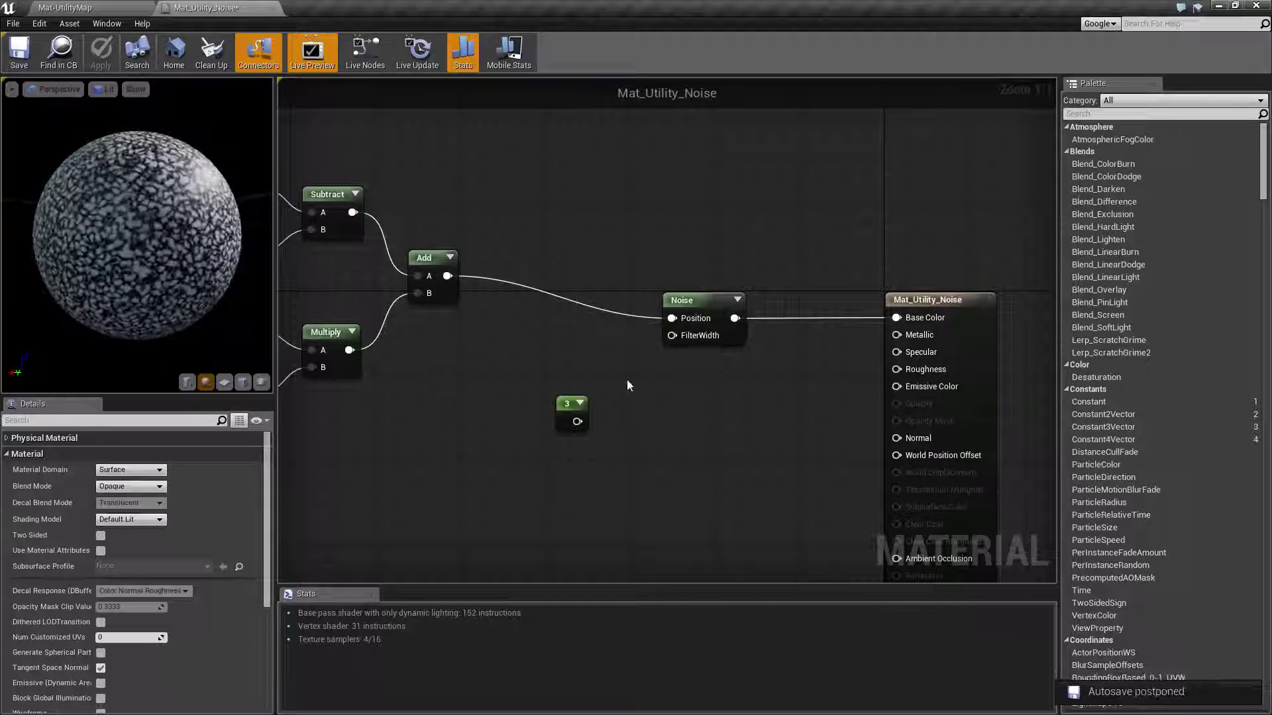